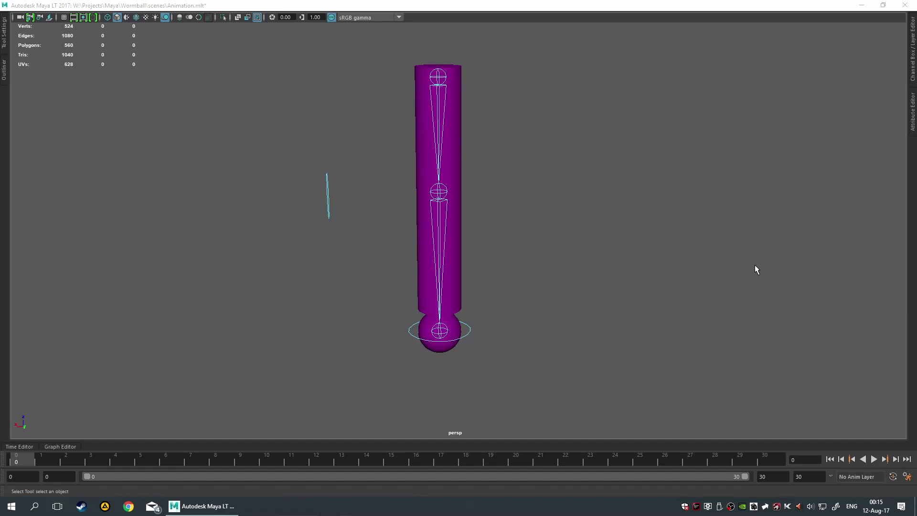
Select the circle control beside the arm and show its channels together with the animation layers.
drag(278, 143, 352, 230)
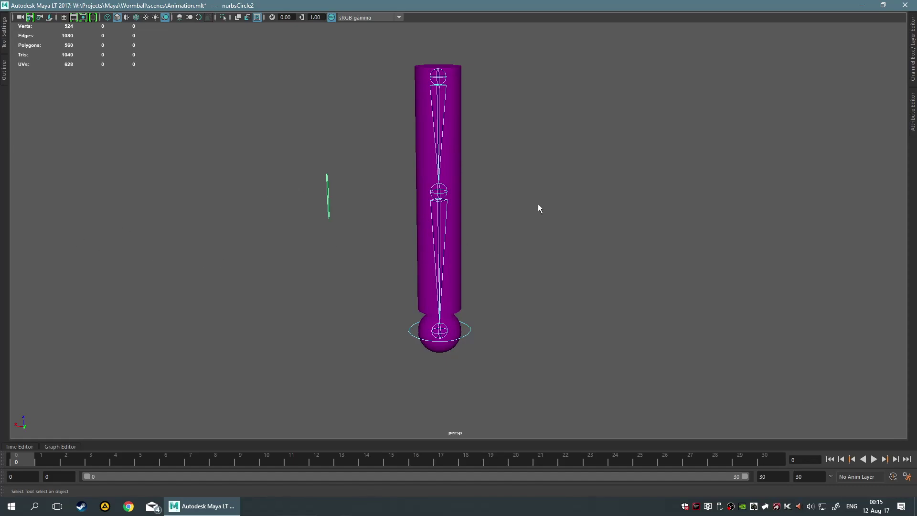
click(911, 131)
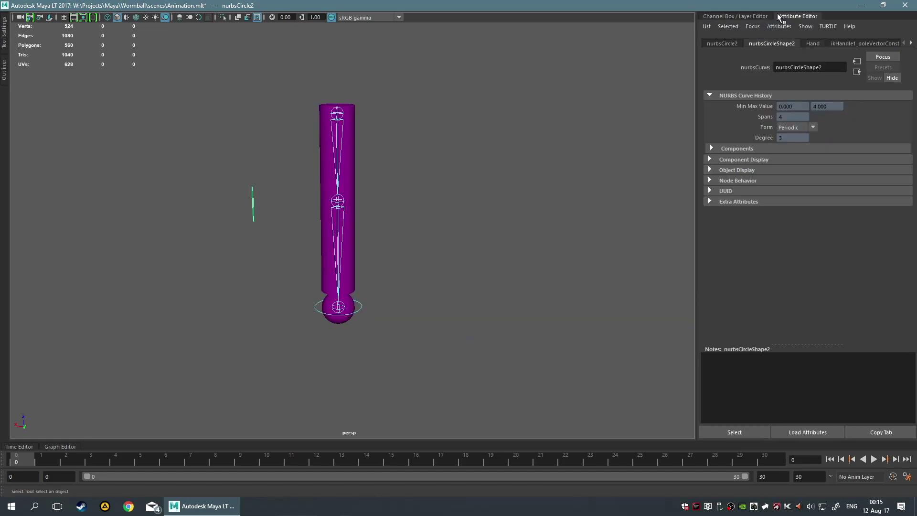
click(764, 17)
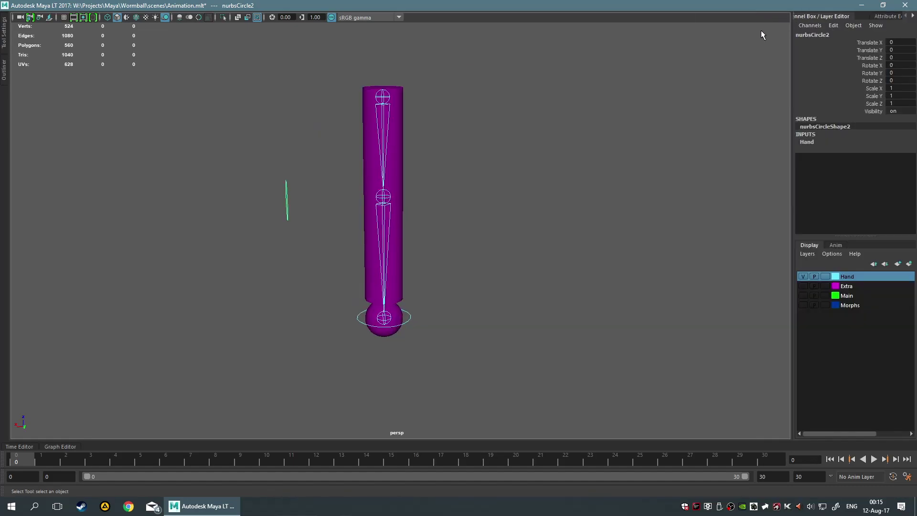
click(834, 246)
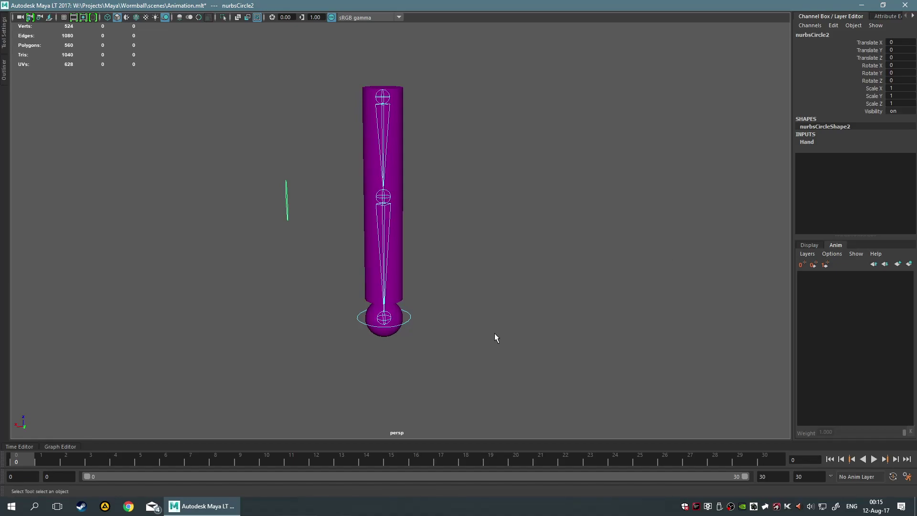
Show the Outliner, select ikHandle1 and activate the Move tool on it.
click(5, 71)
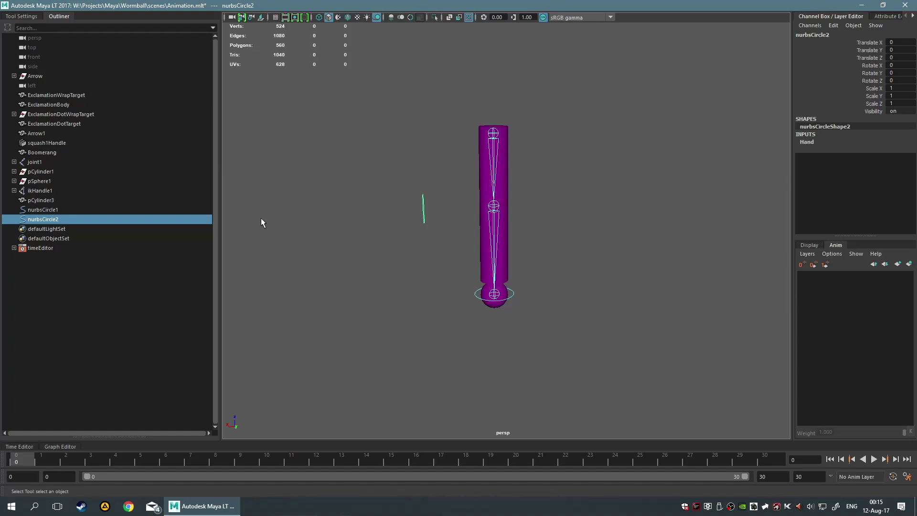
scroll(325, 267, up, 5)
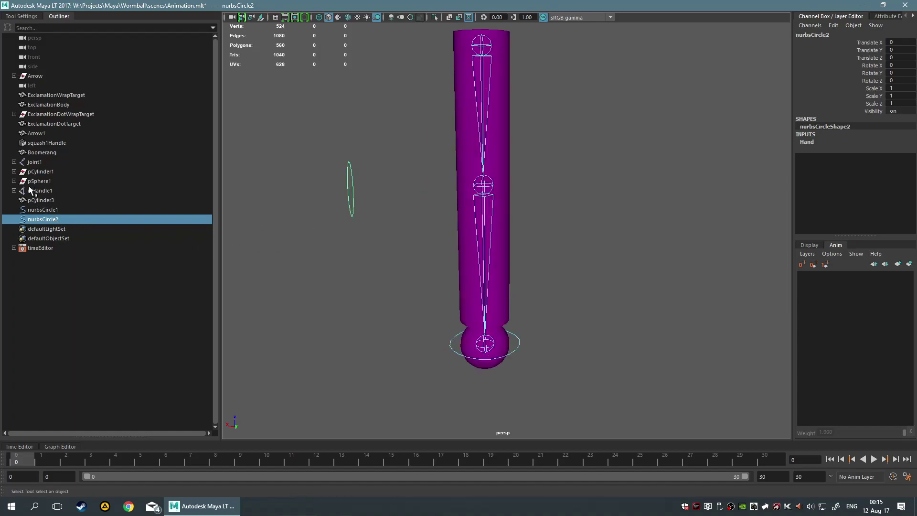
click(41, 192)
alt+drag(278, 263, 337, 259)
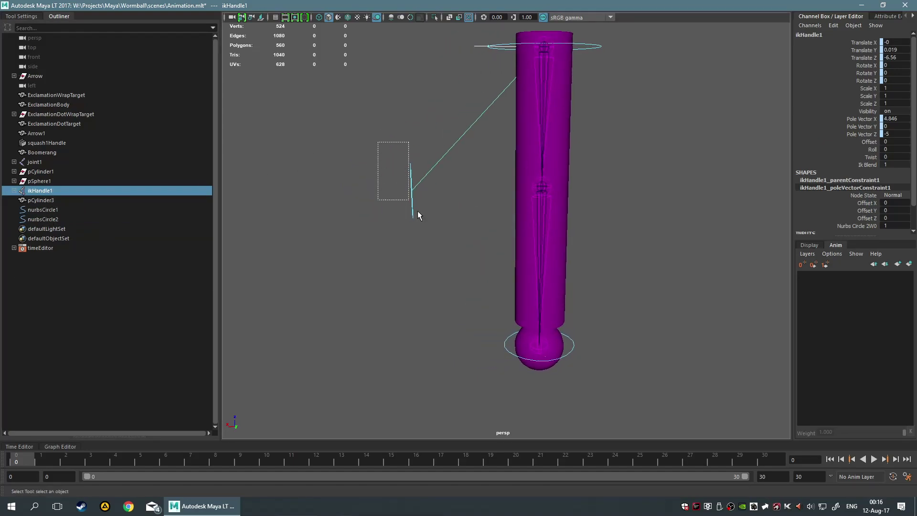
key(w)
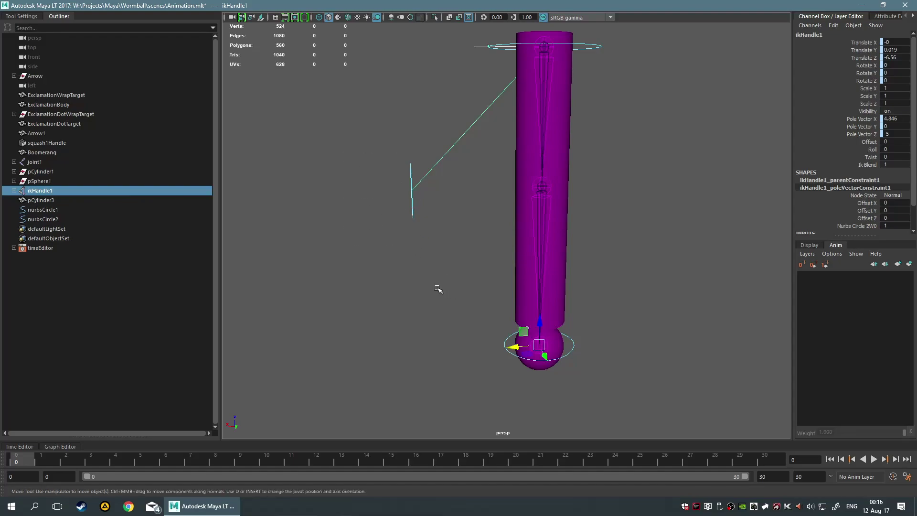
Try moving the nurbsCircle2 pole vector control beside the arm and undo the change.
click(435, 286)
click(412, 205)
alt+drag(418, 267, 478, 220)
key(ctrl+z)
alt+drag(664, 242, 571, 240)
scroll(571, 241, down, 5)
Try bending the arm by raising nurbsCircle1 and sliding nurbsCircle2 along Y, and undo both moves.
click(534, 287)
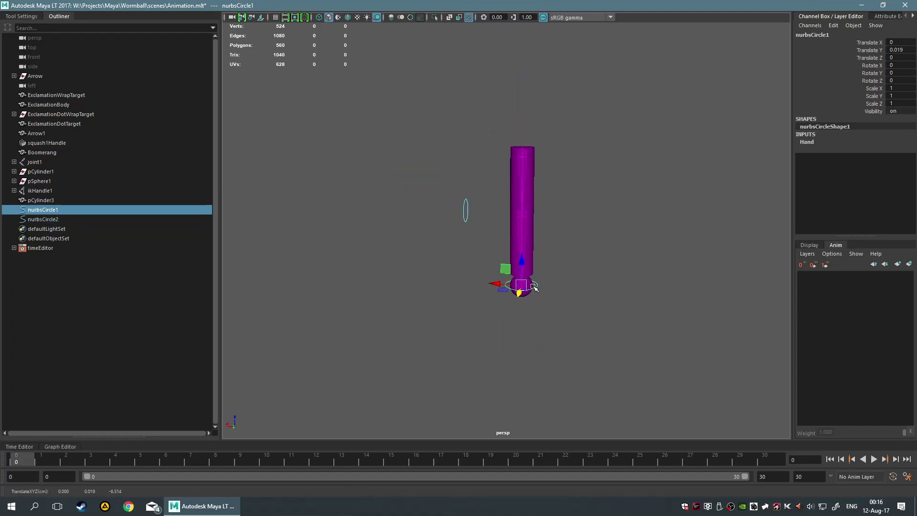
click(542, 284)
click(542, 285)
drag(501, 266, 598, 150)
alt+drag(555, 235, 661, 237)
drag(462, 215, 698, 233)
key(ctrl+z)
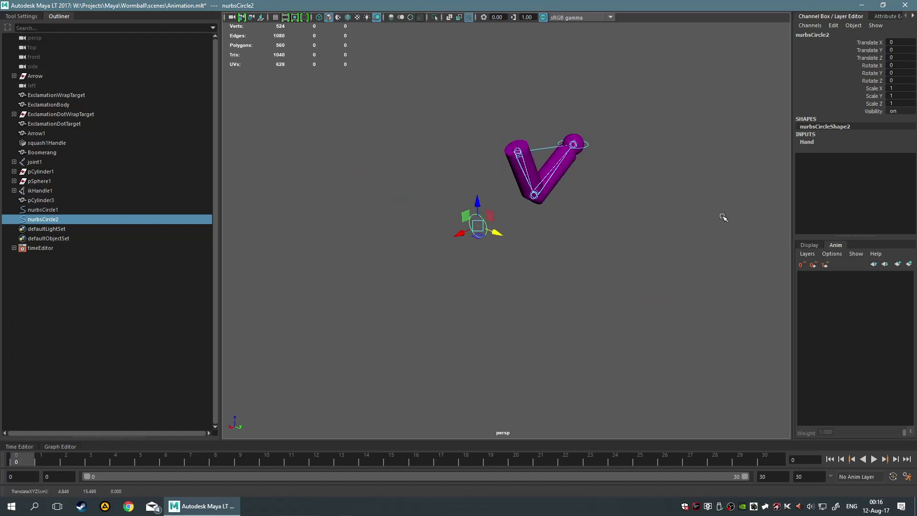
key(ctrl+z)
key(ctrl+z)
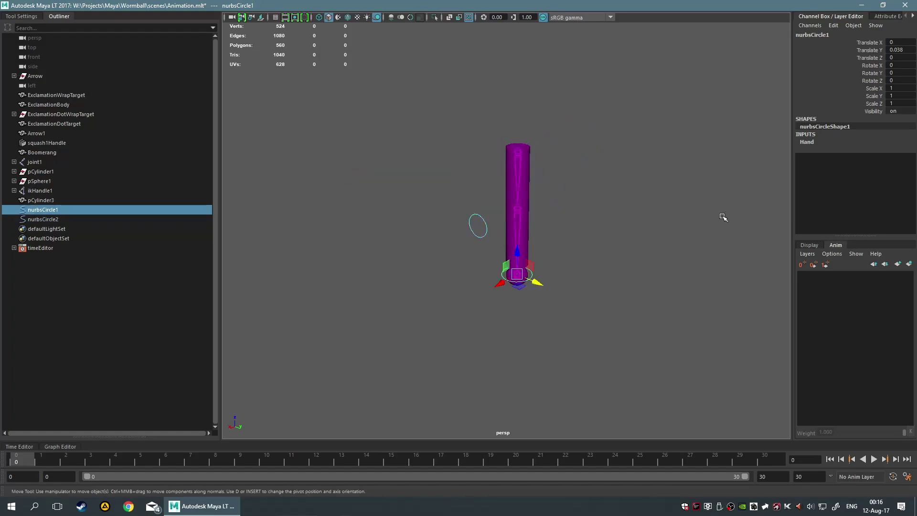
Parent the nurbsCircle2 control under the nurbsCircle1 hand control.
scroll(530, 248, down, 5)
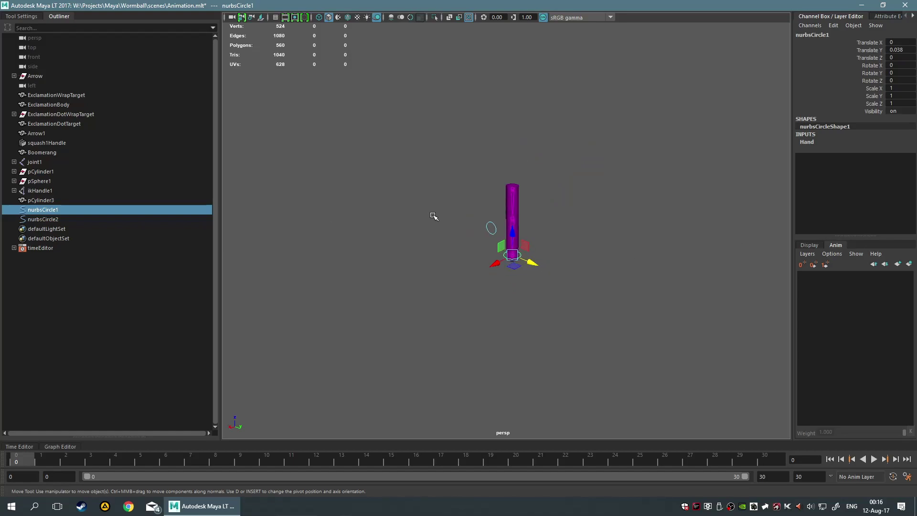
scroll(427, 220, up, 5)
alt+drag(589, 248, 533, 245)
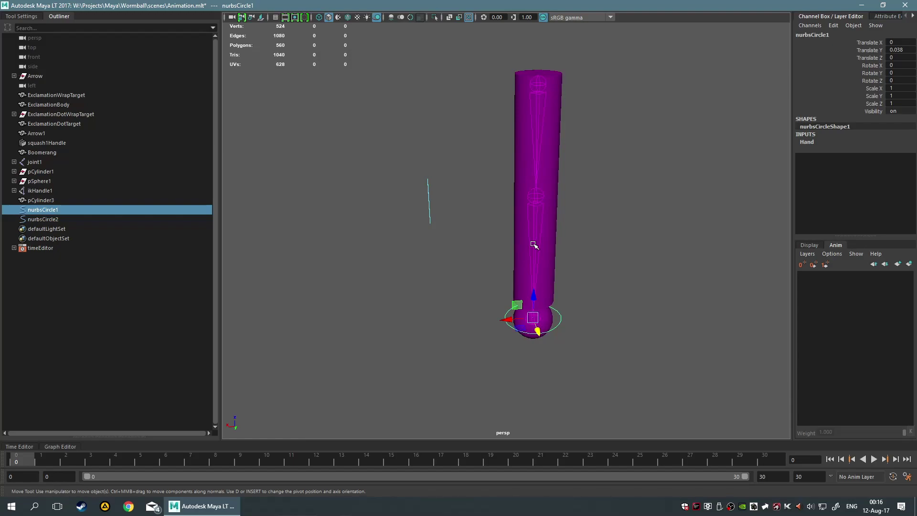
drag(410, 145, 465, 262)
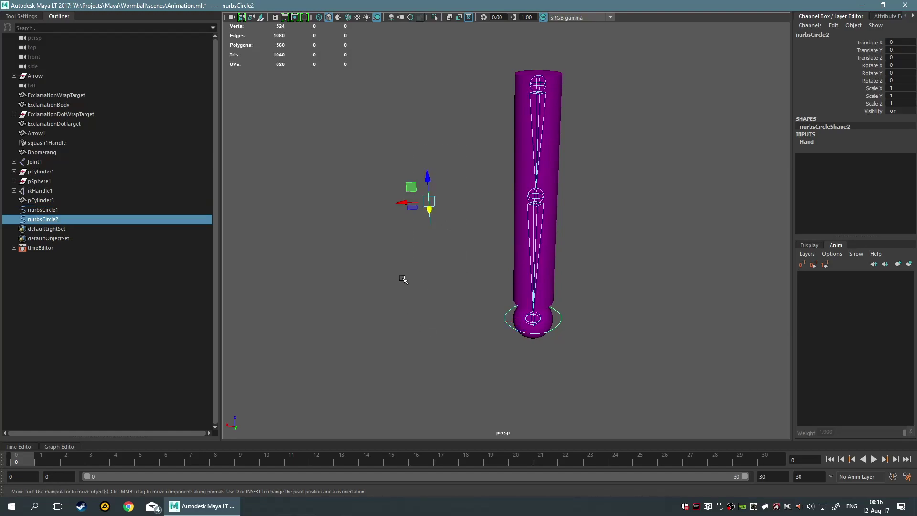
click(378, 260)
drag(413, 199, 438, 280)
shift+click(506, 320)
key(p)
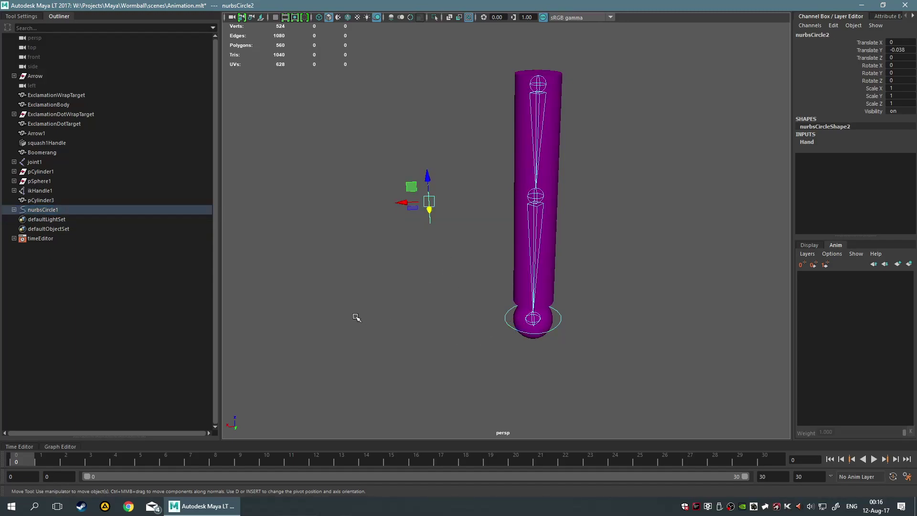
Test the parenting by moving nurbsCircle1, and undo both the move and the parenting.
click(372, 319)
click(515, 328)
drag(518, 305, 497, 285)
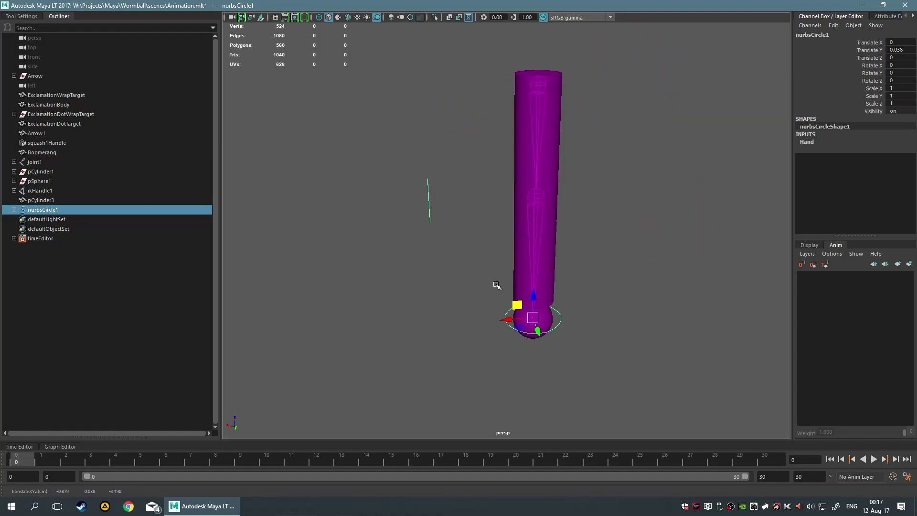
click(497, 285)
key(ctrl+z)
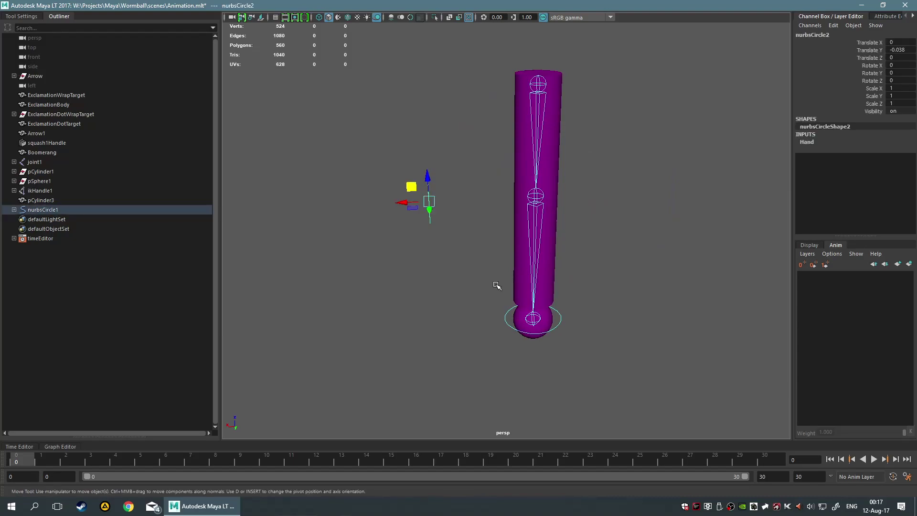
key(ctrl+z)
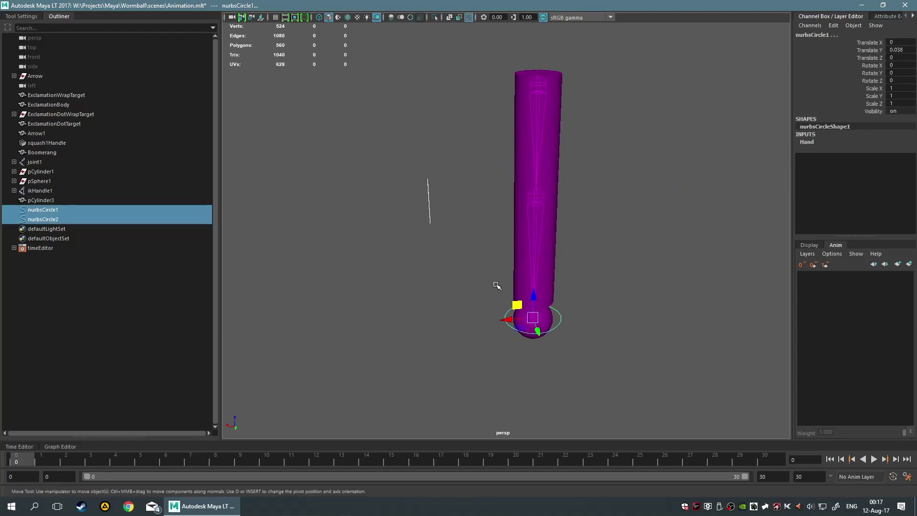
key(ctrl+z)
key(ctrl+z)
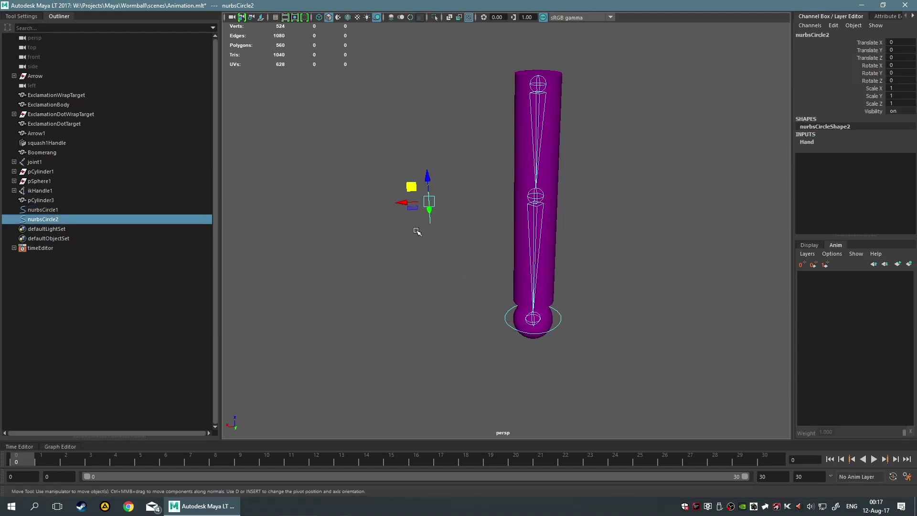
key(ctrl+z)
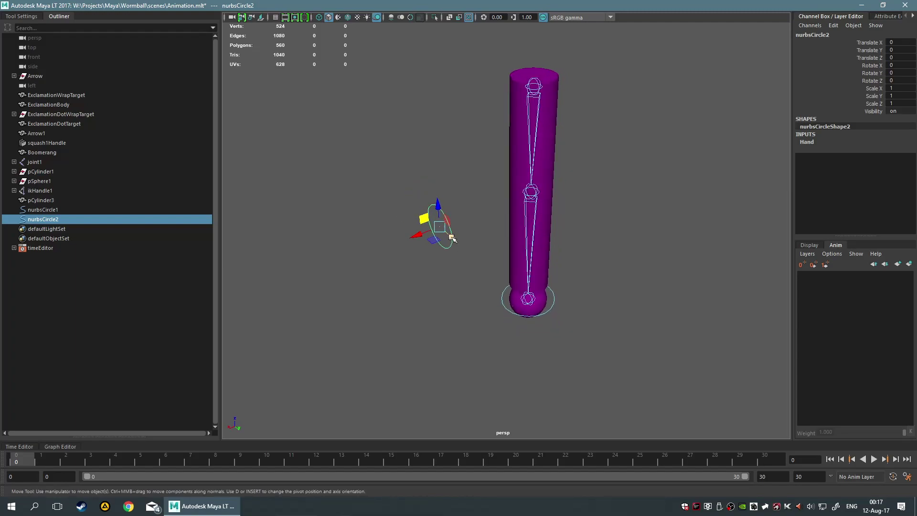
Try sliding the nurbsCircle2 control along Y from an angled view and undo the moves.
drag(452, 238, 494, 247)
key(ctrl+z)
key(ctrl+z)
key(ctrl+z)
key(ctrl+z)
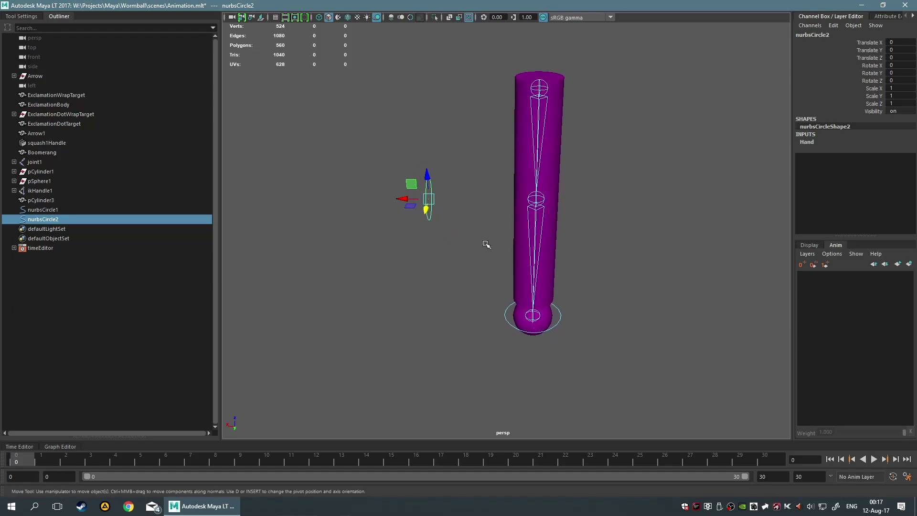
alt+middle_drag(486, 244, 477, 239)
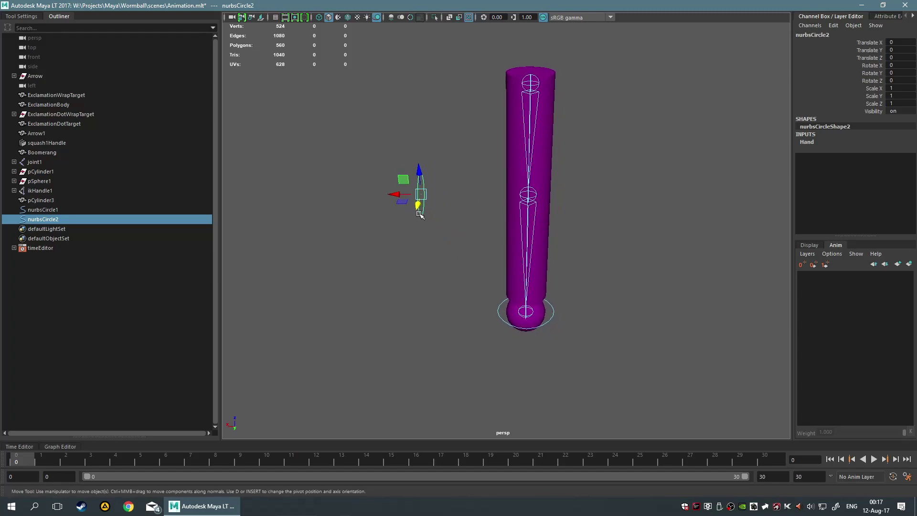
alt+drag(419, 213, 549, 247)
mouse_move(462, 243)
mouse_down()
mouse_move(457, 228)
mouse_move(475, 235)
mouse_up()
key(ctrl+z)
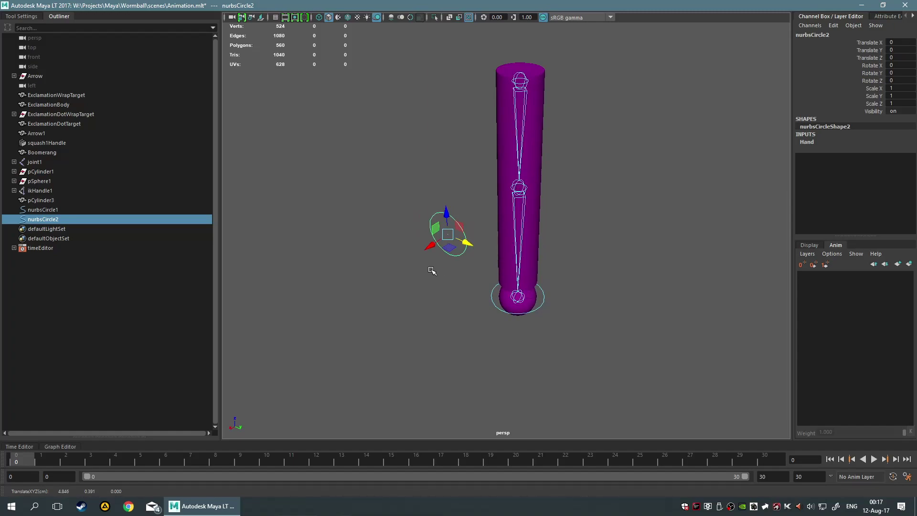
Point-constrain nurbsCircle2 to joint2 with Maintain offset on, only the X and Z axes and a weight of 1.
alt+drag(627, 204, 560, 198)
click(527, 189)
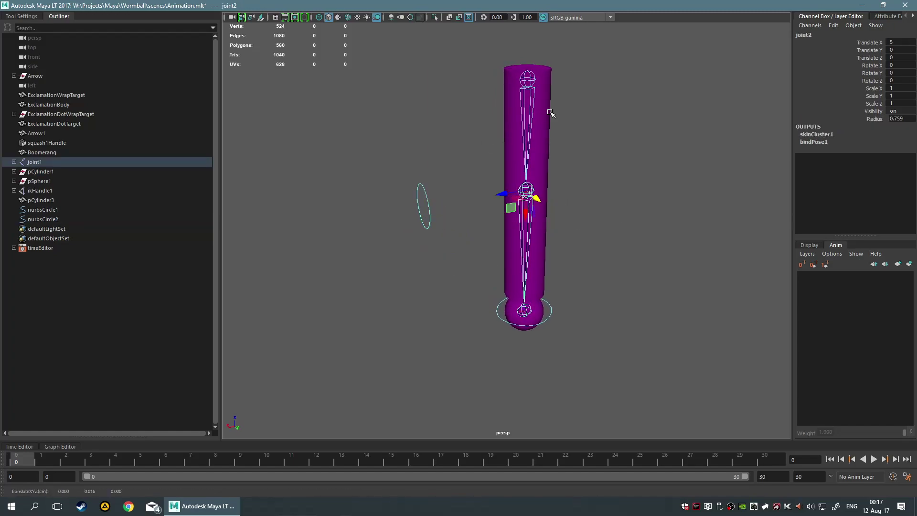
drag(364, 159, 448, 272)
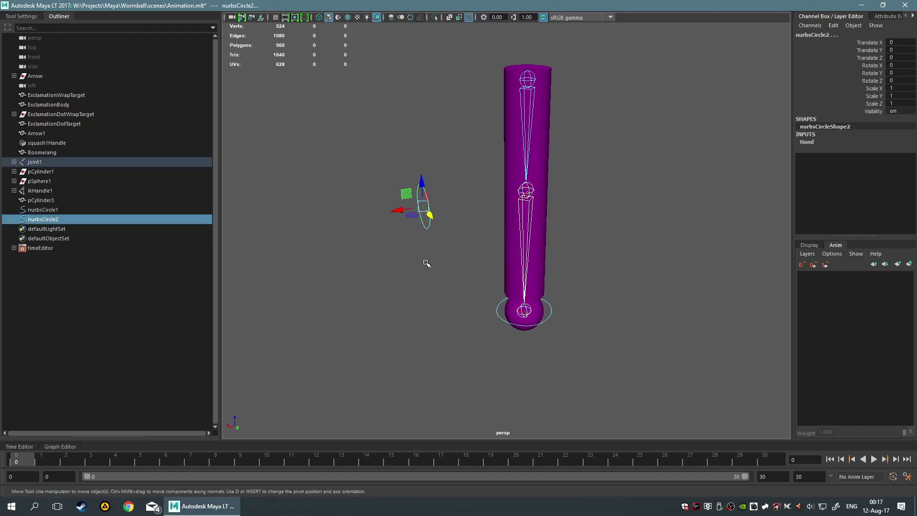
key(space)
click(464, 302)
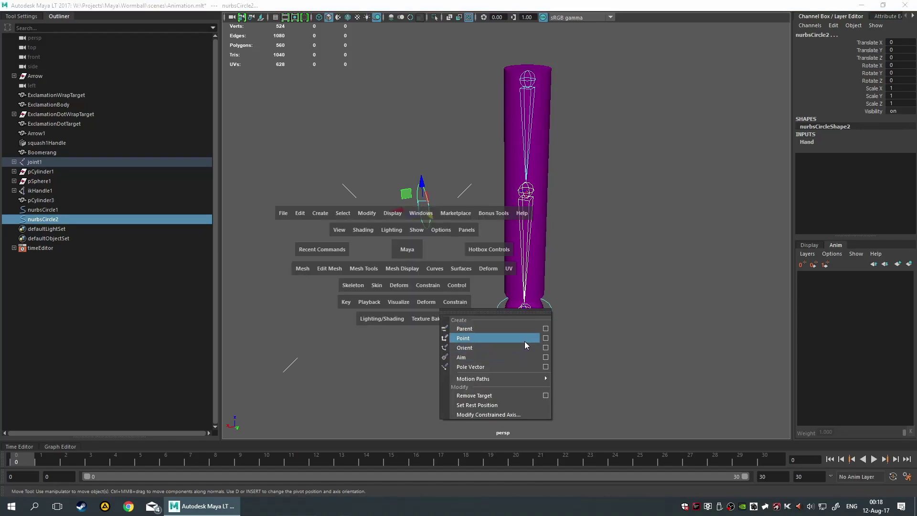
click(546, 339)
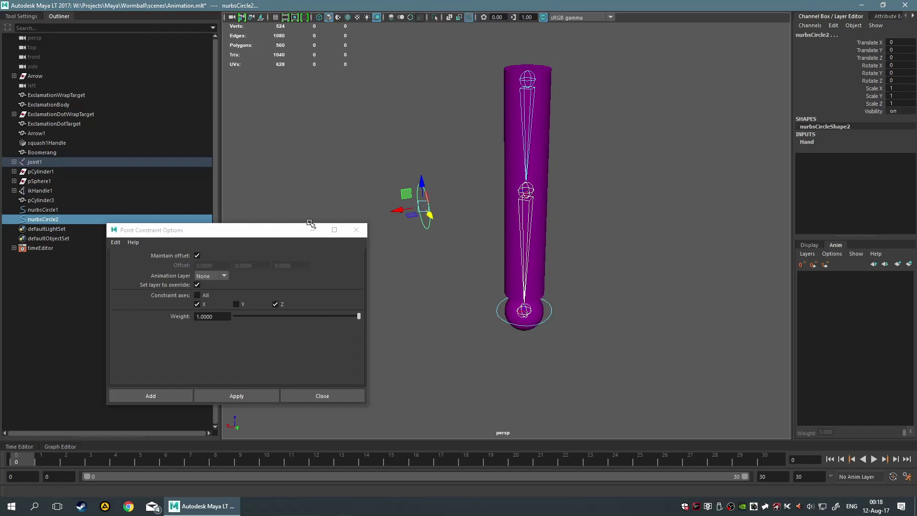
drag(265, 235, 275, 199)
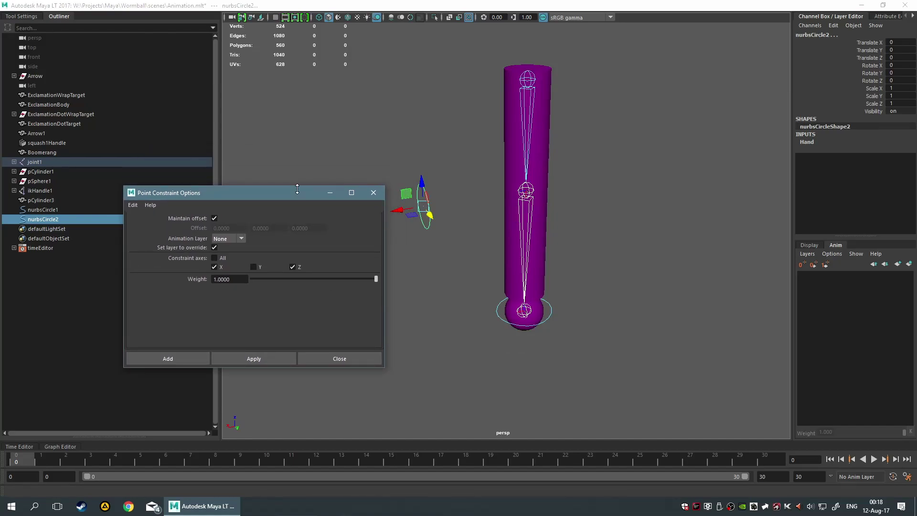
click(161, 352)
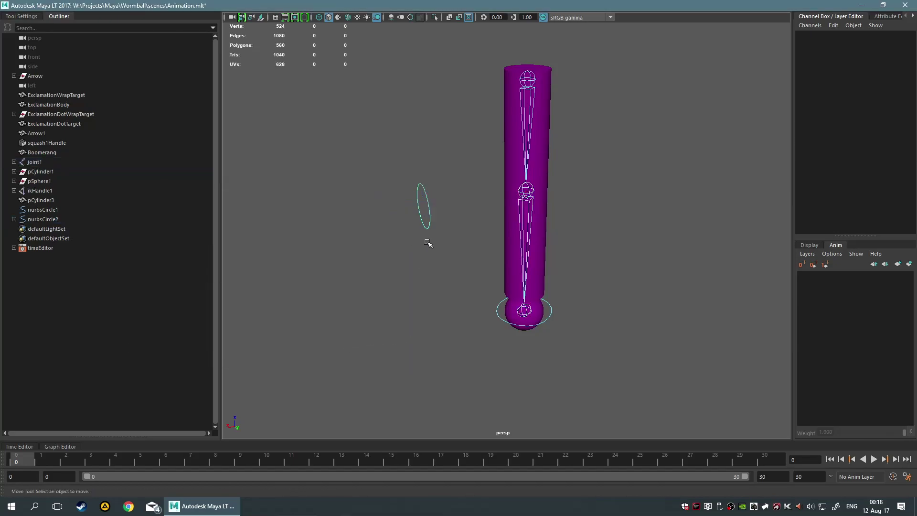
Examine the constrained nurbsCircle2 control, the IK handle and the hand control from different angles.
click(430, 223)
alt+drag(429, 223, 523, 265)
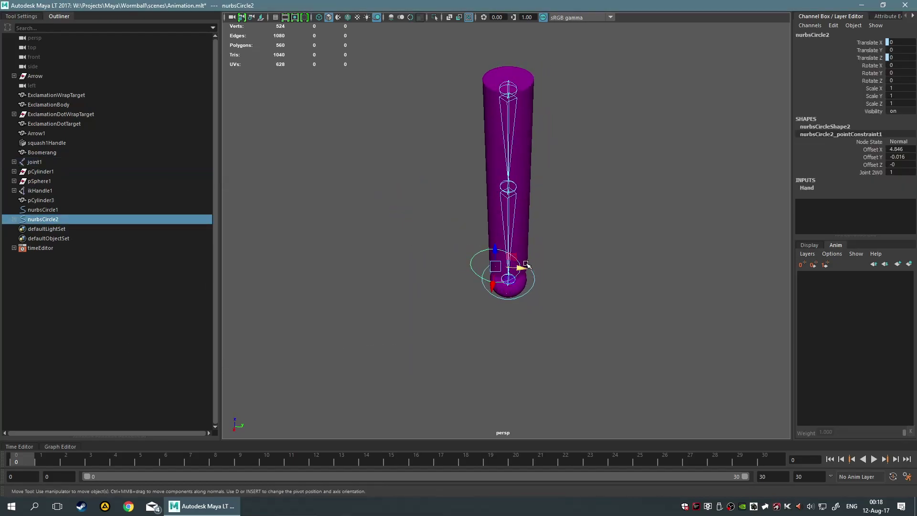
alt+drag(600, 243, 494, 268)
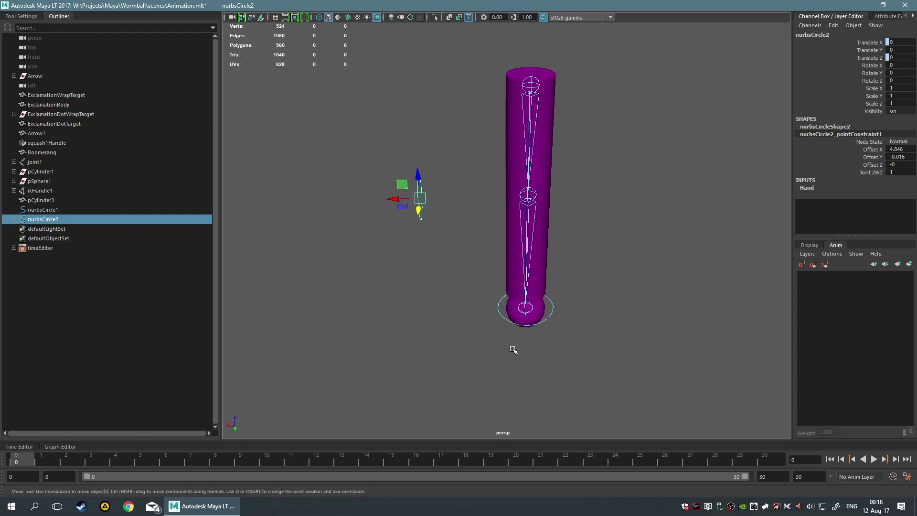
click(528, 198)
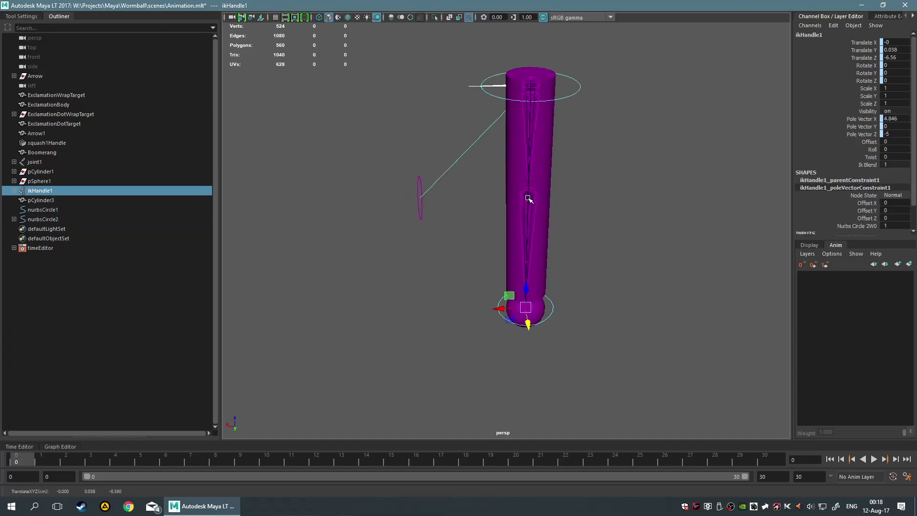
click(611, 244)
click(503, 317)
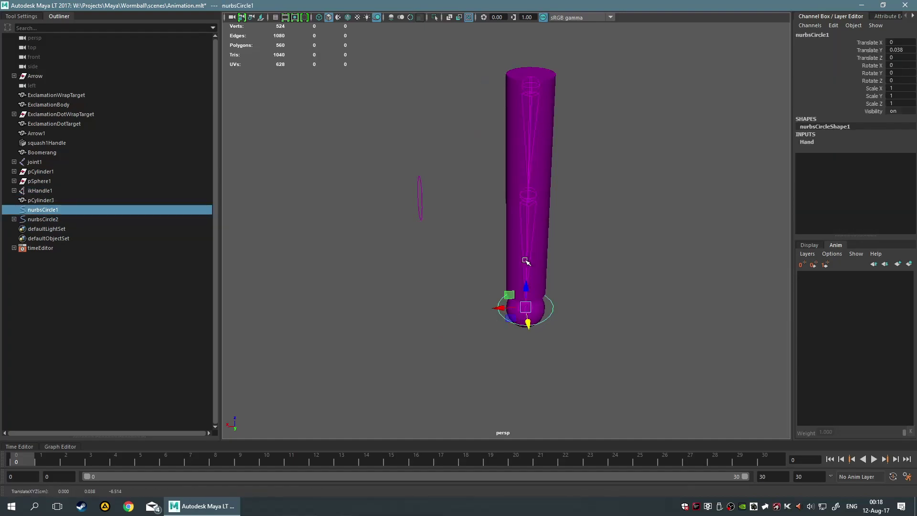
click(528, 196)
click(592, 300)
Test the point constraint by lifting nurbsCircle1 and lowering it to about X -4.1, Z 0.56.
click(552, 316)
drag(514, 294, 731, 98)
scroll(731, 98, down, 4)
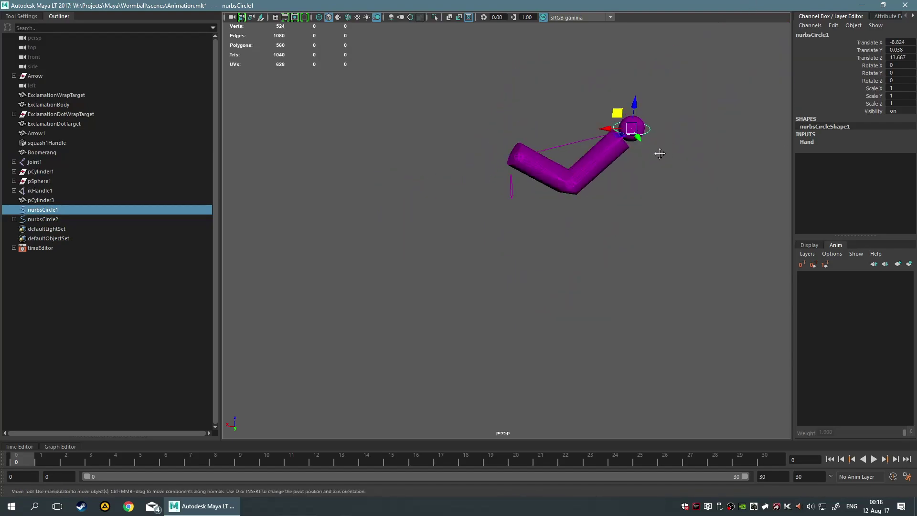
alt+middle_drag(660, 149, 580, 152)
drag(582, 152, 519, 293)
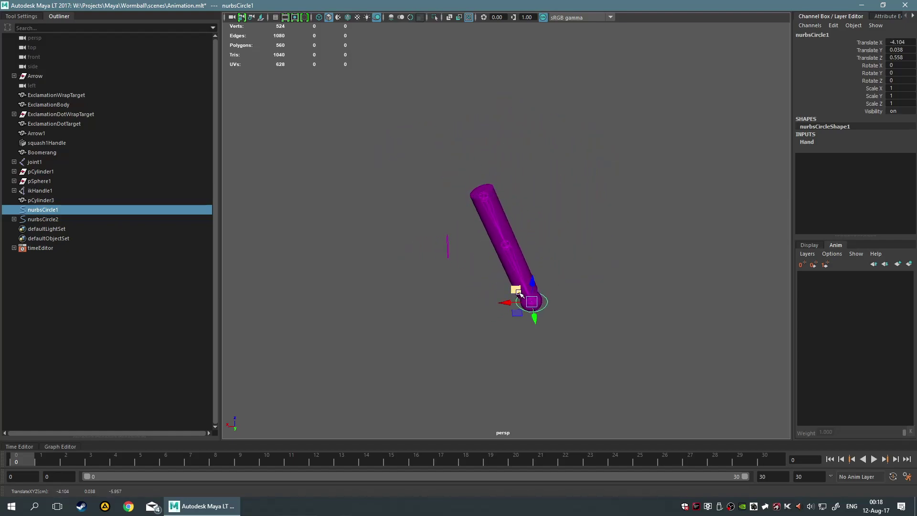
Undo the last test moves of the nurbsCircle1 hand control.
key(ctrl+z)
key(ctrl+z)
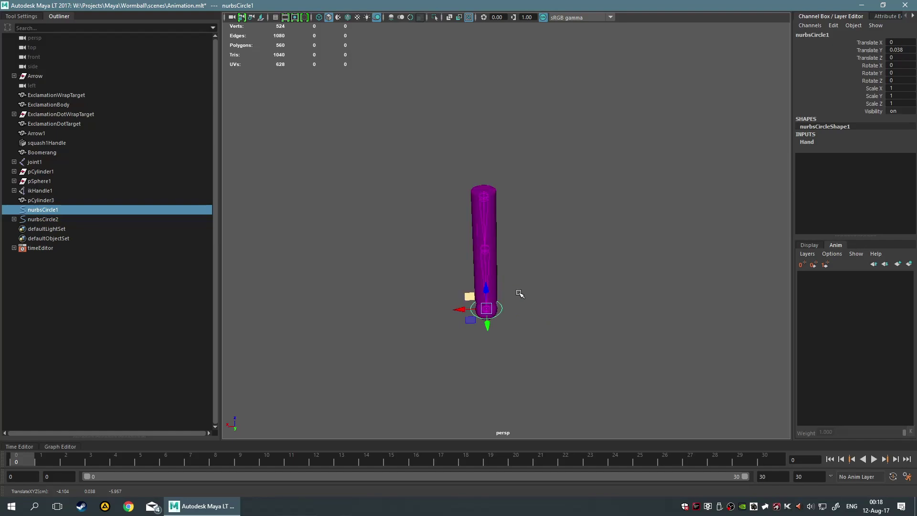
alt+right_drag(520, 293, 544, 269)
alt+middle_drag(534, 269, 661, 218)
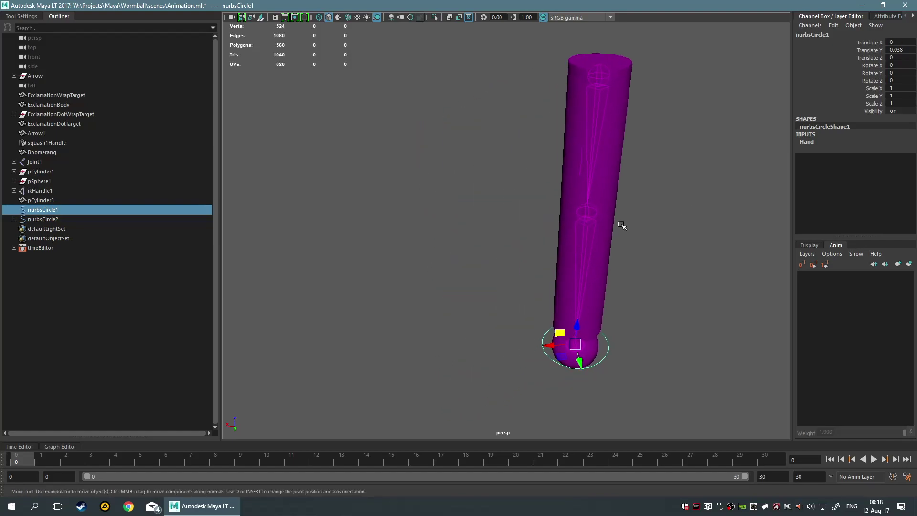
Try moving nurbsCircle1 to about X 1.08, Z 0.07 and to about X 0.84, Z 0.35, undoing each move.
drag(552, 335, 528, 334)
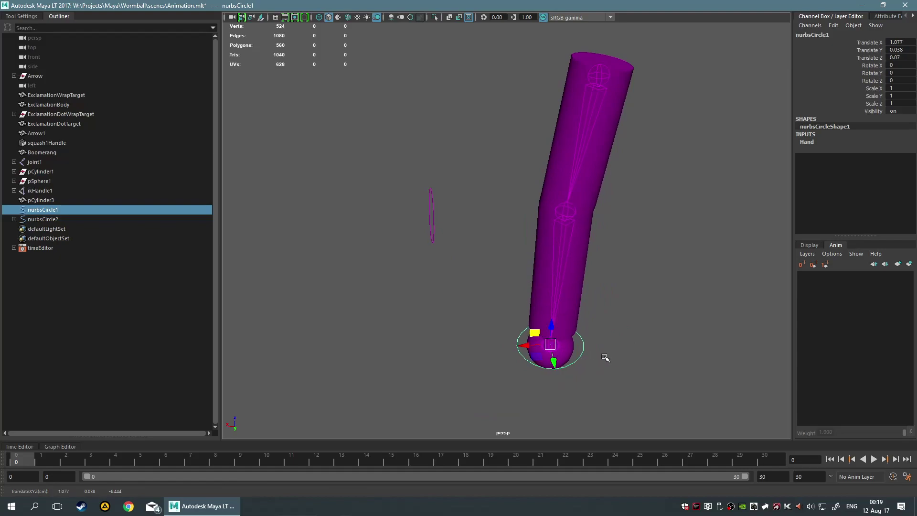
key(ctrl+z)
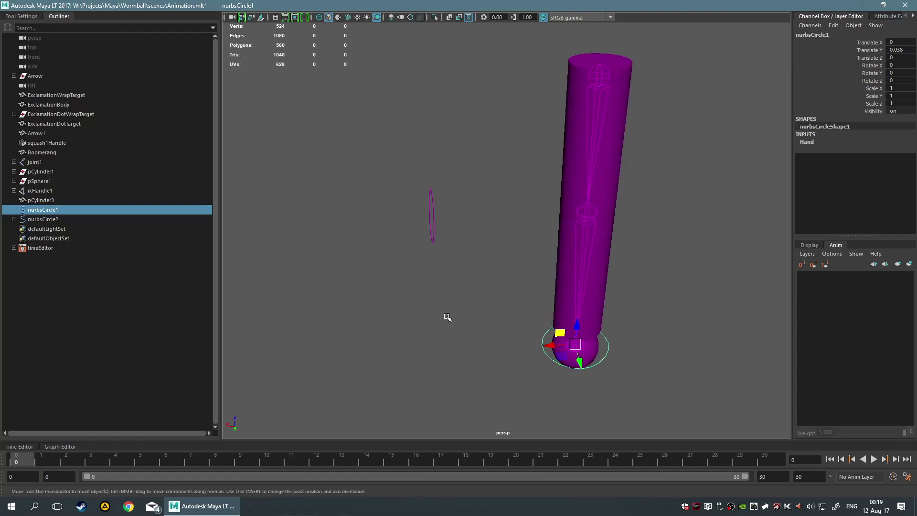
click(445, 317)
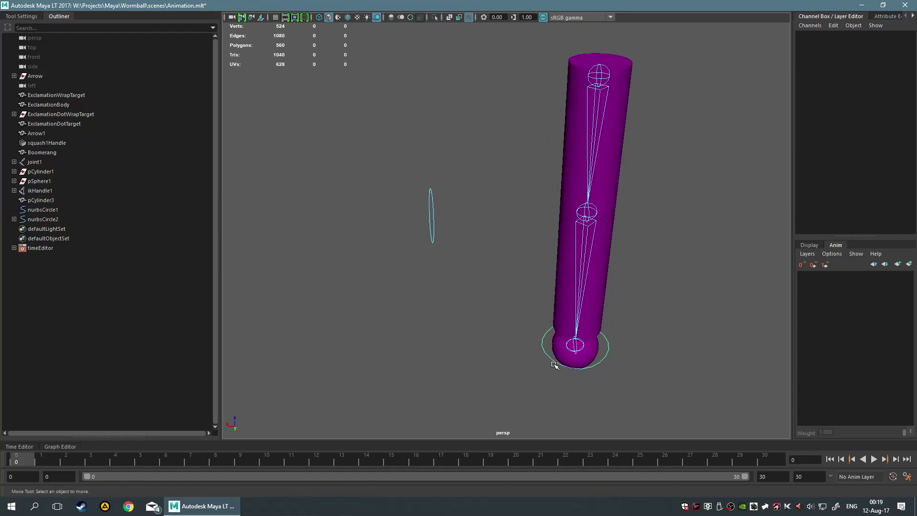
click(554, 365)
mouse_move(557, 329)
mouse_down()
mouse_move(577, 328)
mouse_move(545, 331)
mouse_up()
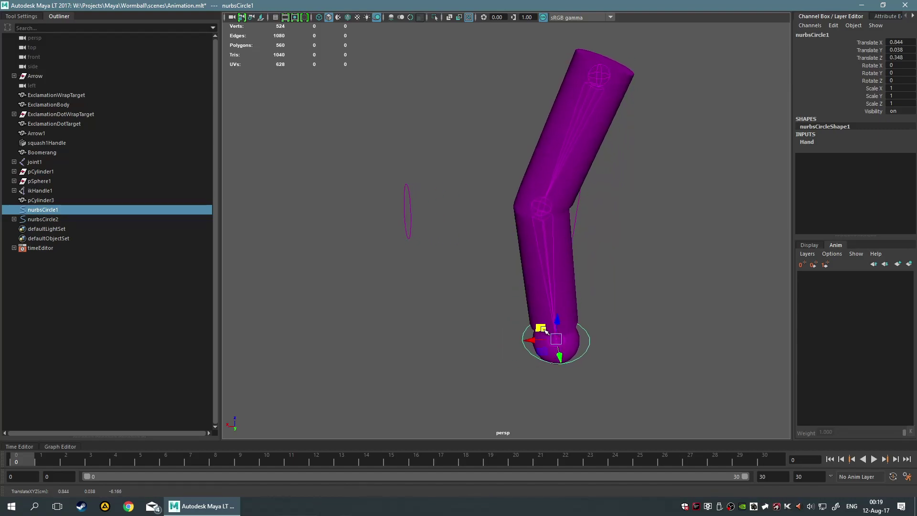
key(ctrl+z)
click(553, 395)
Try moving nurbsCircle1 in the XZ plane and along X to about -1.1, undoing both moves.
alt+drag(553, 395, 697, 350)
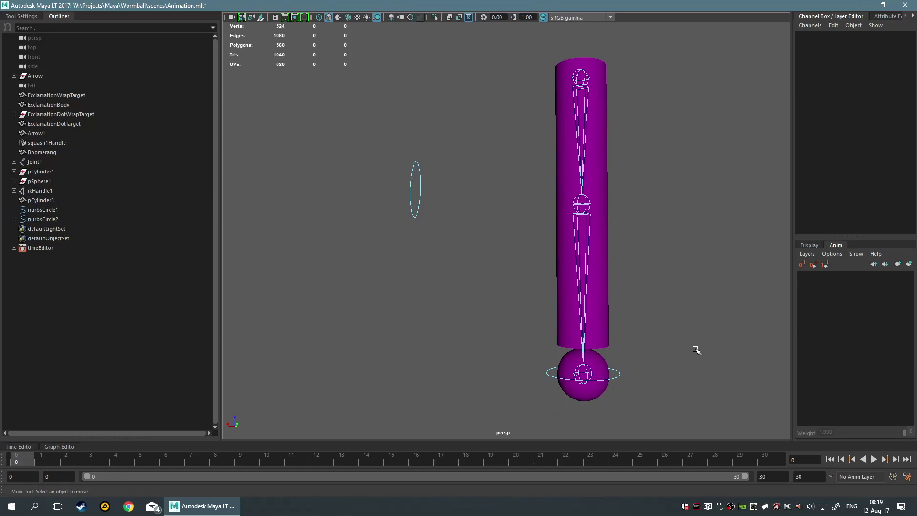
alt+drag(415, 250, 456, 278)
scroll(458, 277, up, 3)
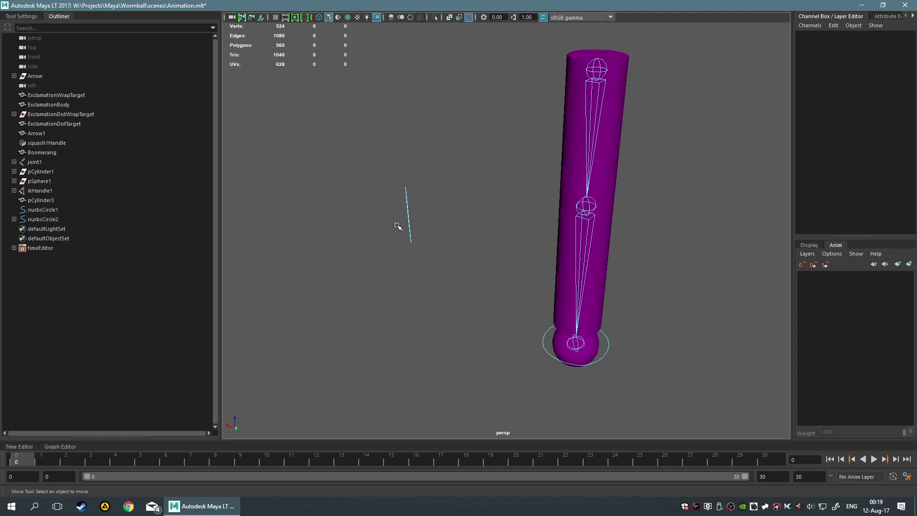
alt+drag(555, 208, 579, 243)
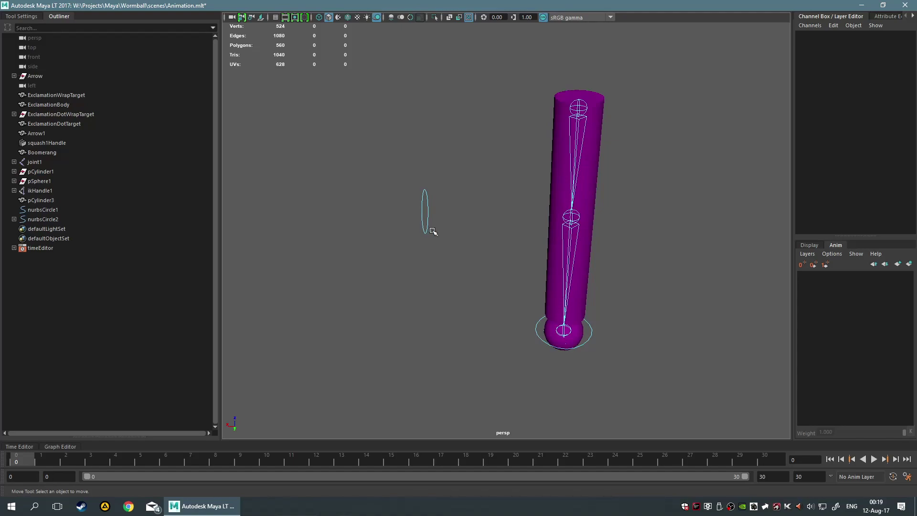
click(539, 341)
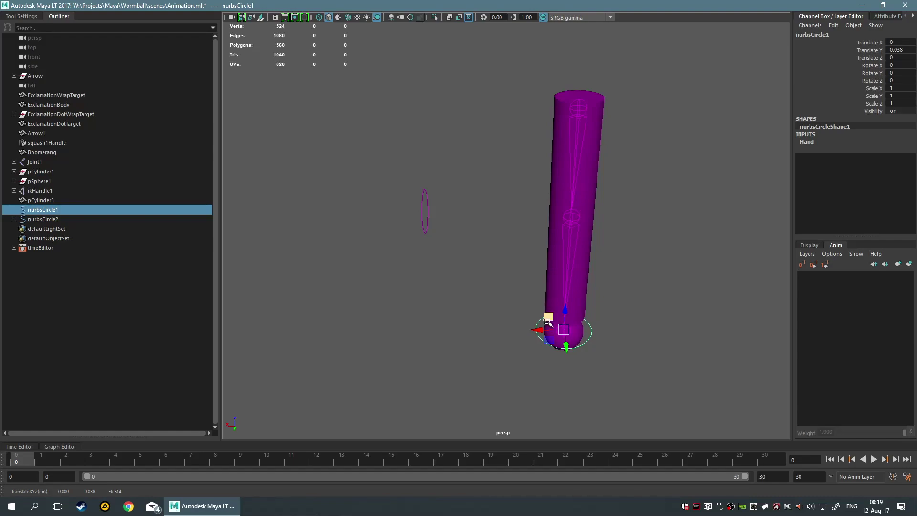
drag(548, 317, 759, 48)
key(ctrl+z)
mouse_move(649, 262)
alt+mouse_down()
mouse_move(370, 246)
mouse_move(755, 248)
mouse_move(661, 261)
alt+mouse_up()
drag(536, 324, 560, 324)
key(ctrl+z)
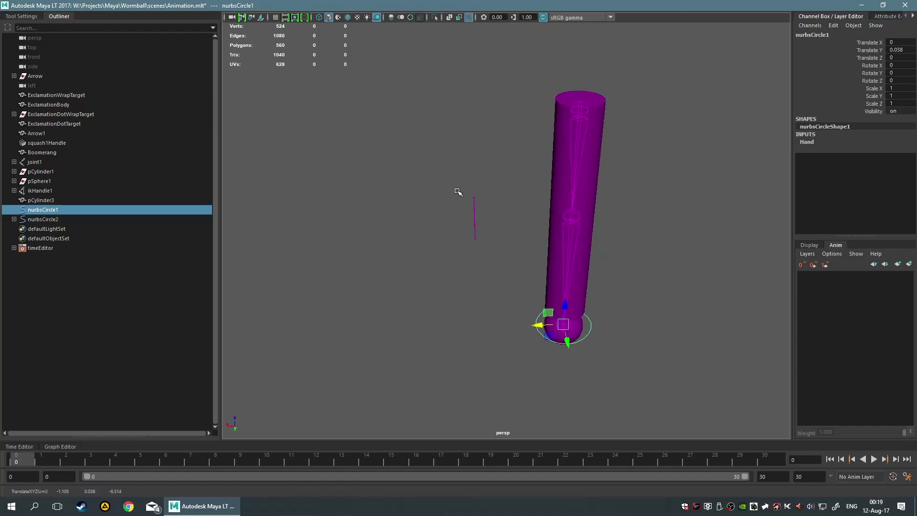
Review the Viewport 2.0 options, including the Vertex Animation Cache choices, and close them without changes.
key(space)
click(434, 170)
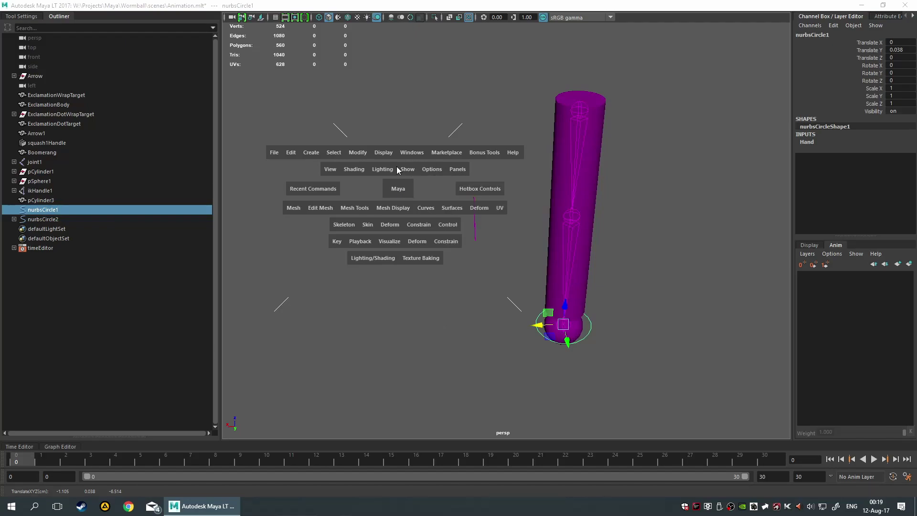
click(437, 170)
click(452, 186)
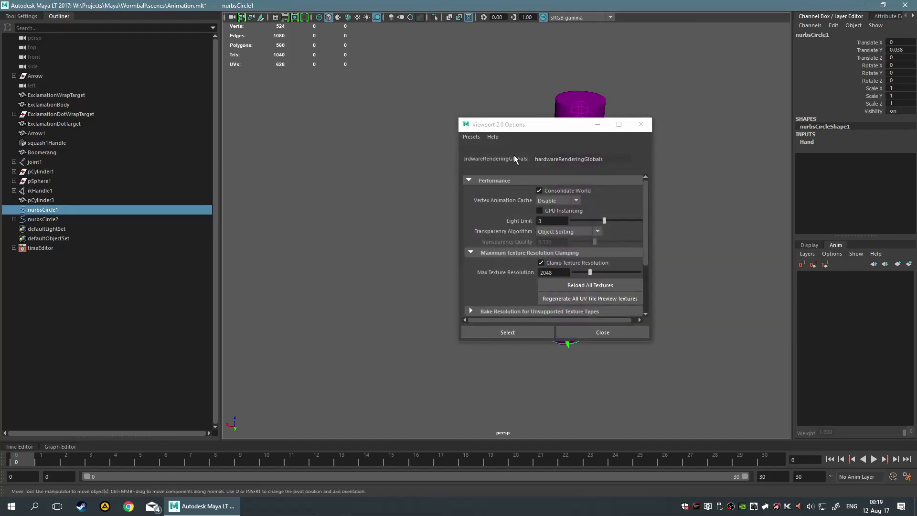
click(576, 200)
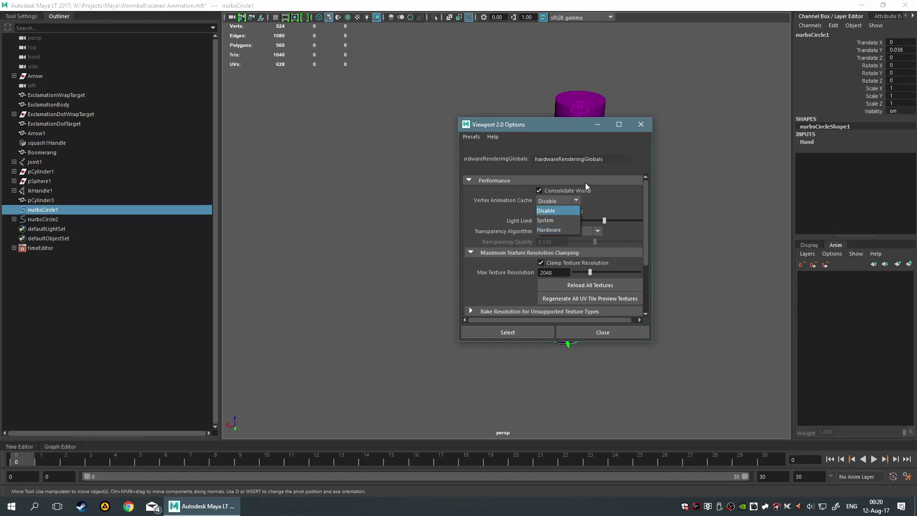
click(566, 197)
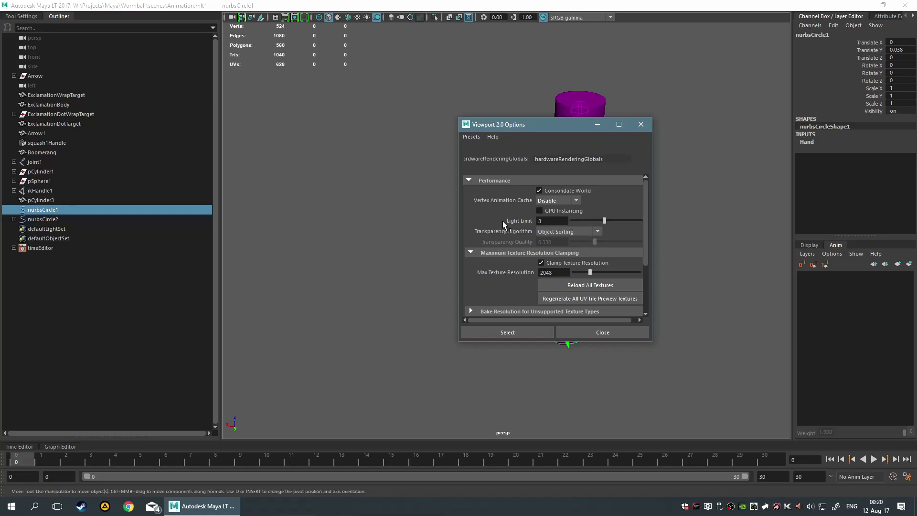
scroll(499, 192, down, 2)
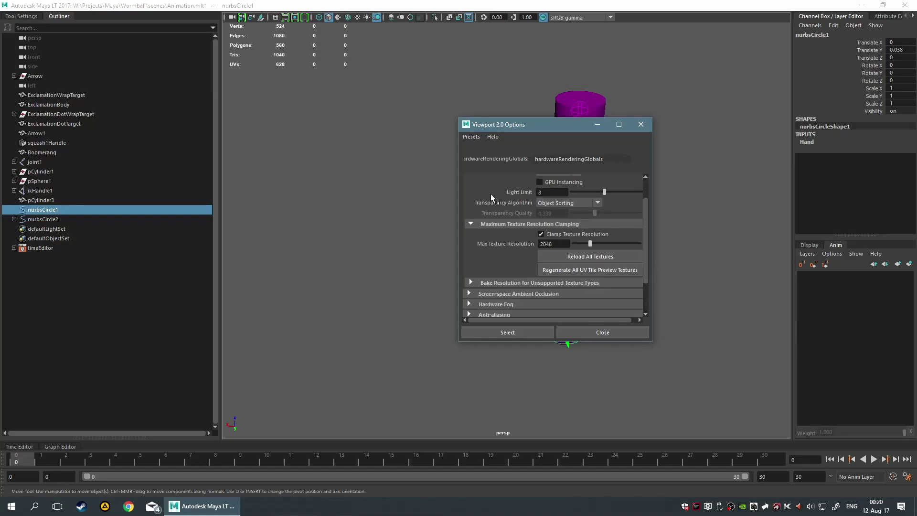
scroll(495, 210, down, 2)
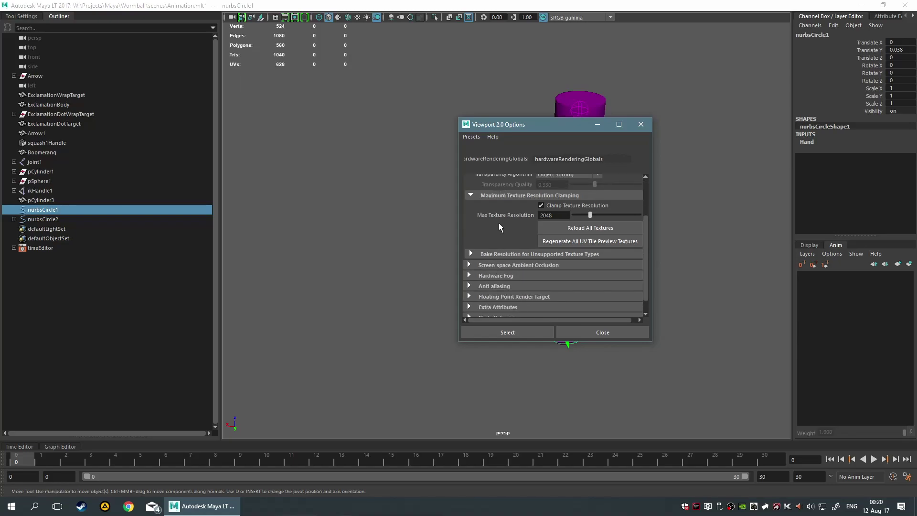
scroll(498, 227, down, 1)
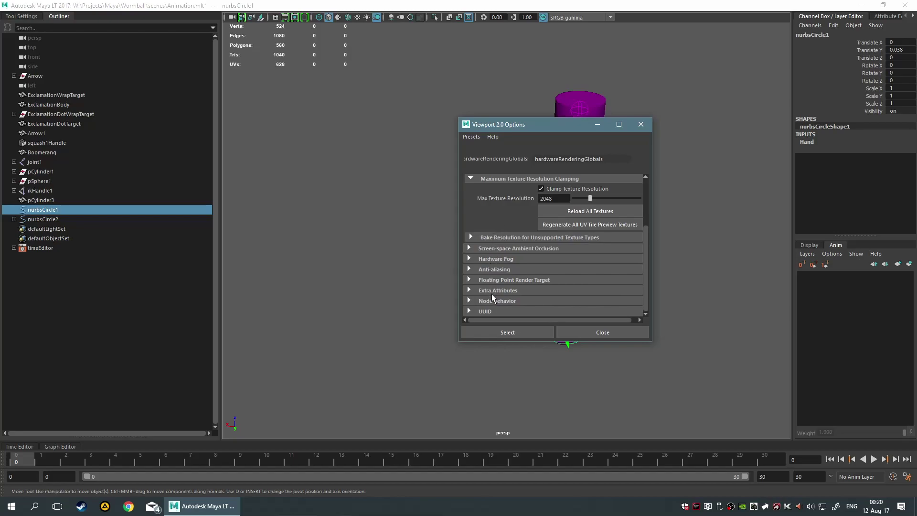
scroll(511, 291, up, 5)
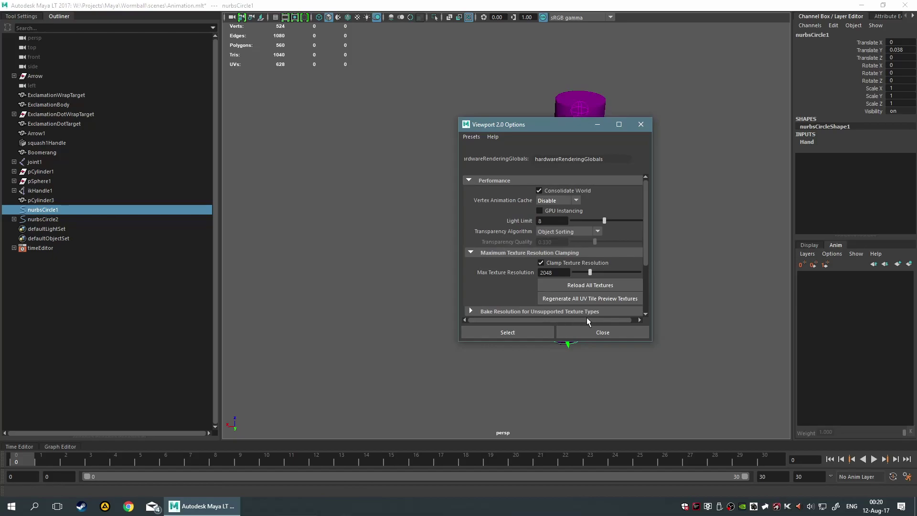
click(617, 333)
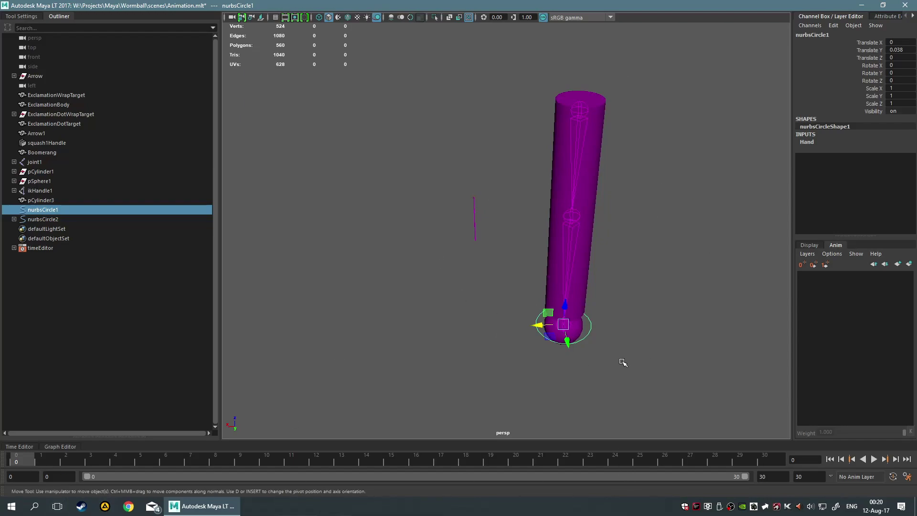
Collapse the Outliner to enlarge the viewport and view the arm from the front.
alt+drag(611, 346, 411, 339)
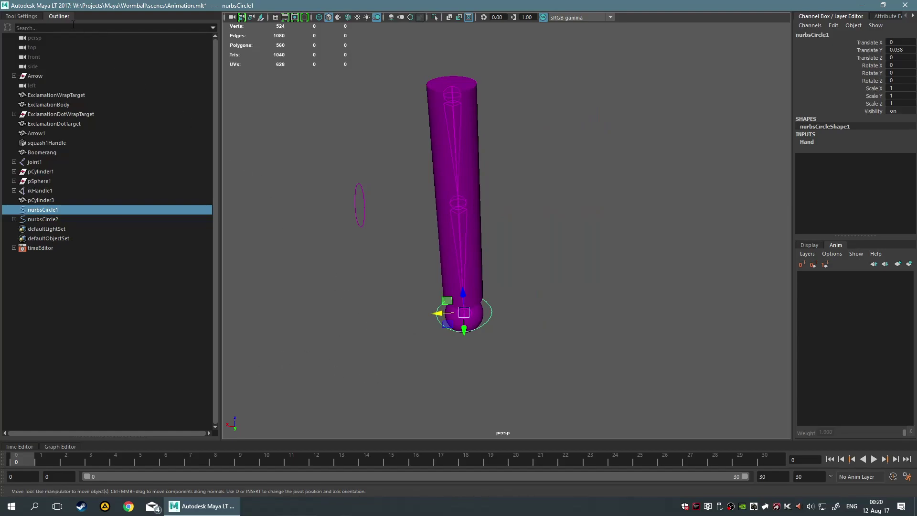
click(59, 16)
alt+drag(334, 229, 463, 183)
alt+middle_drag(463, 183, 495, 174)
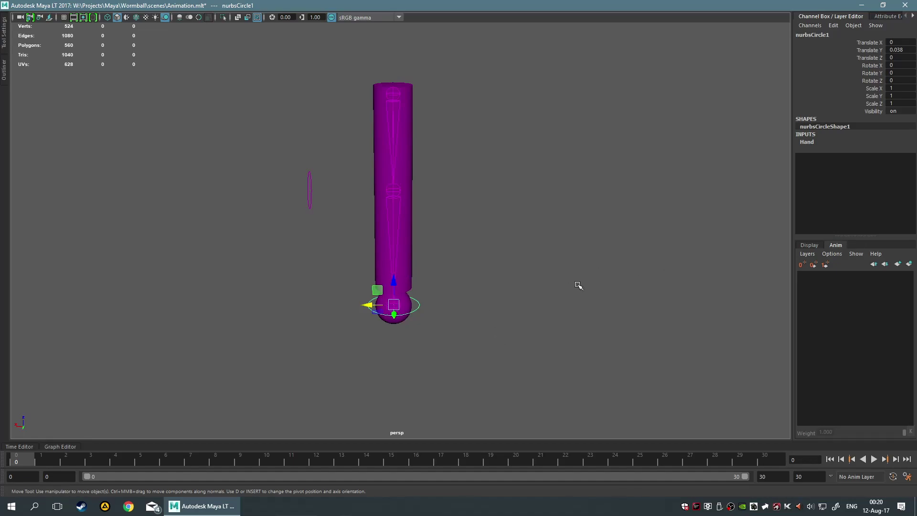
Review the Set Key options and close them without applying anything.
key(space)
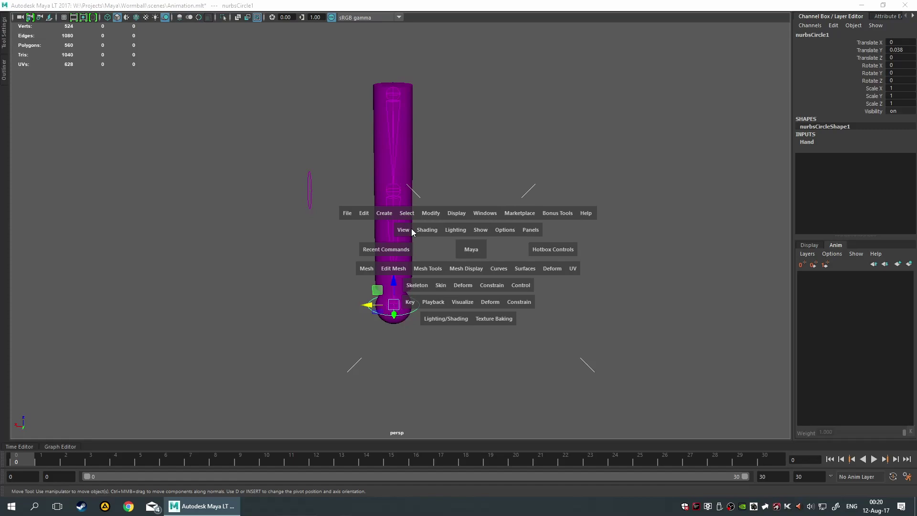
click(413, 302)
click(533, 329)
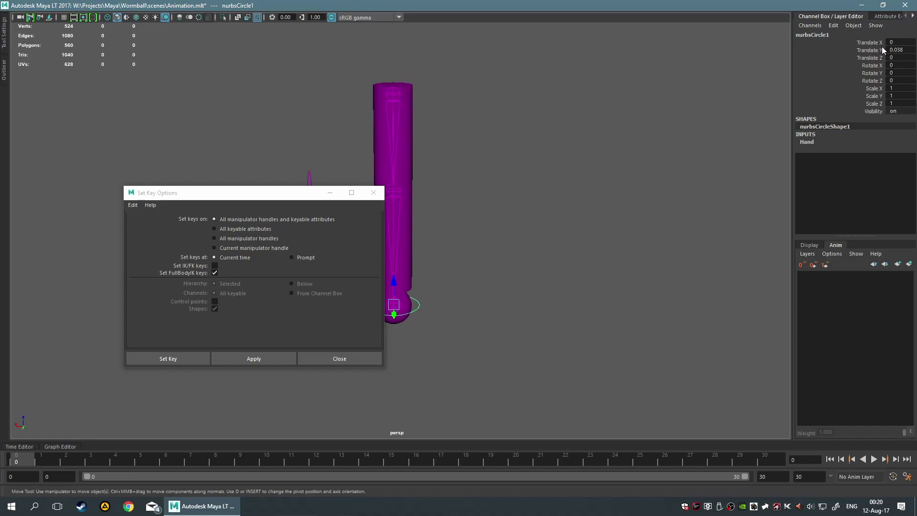
click(350, 356)
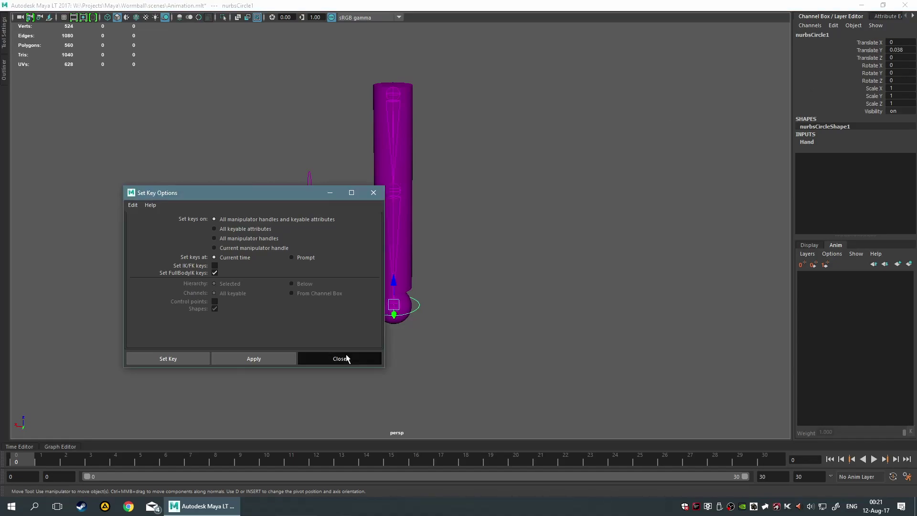
Turn on automatic keyframing and set a key on nurbsCircle1 at frame 0.
click(894, 479)
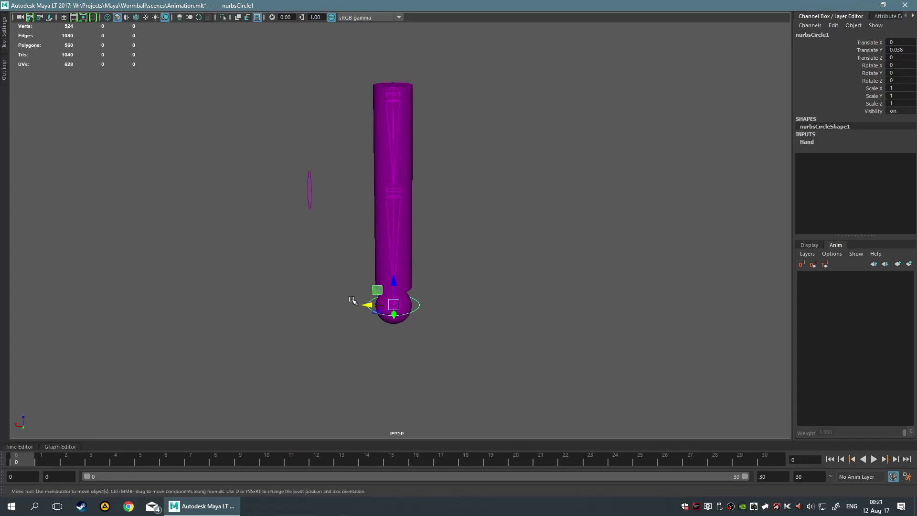
key(s)
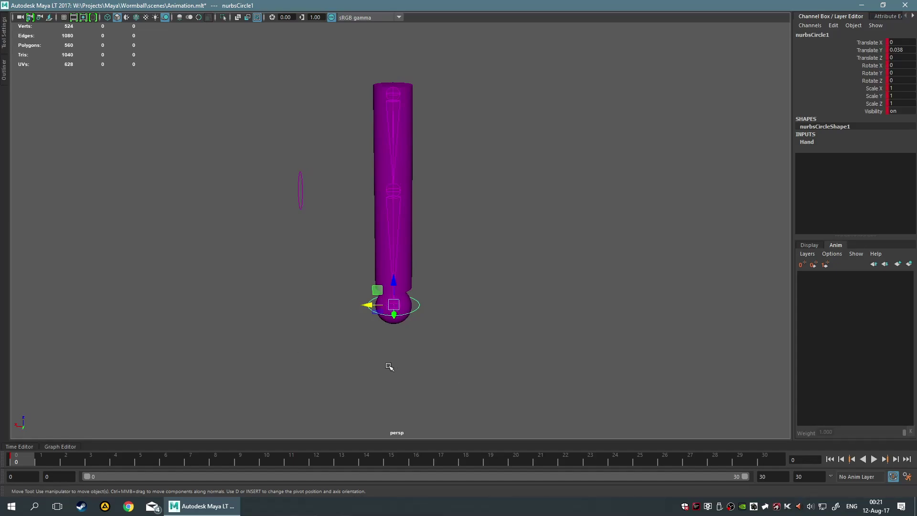
Play the timeline briefly, and at frame 30 raise nurbsCircle1 to about X -4.49, Z 9.15 to key the bent arm.
key(alt+v)
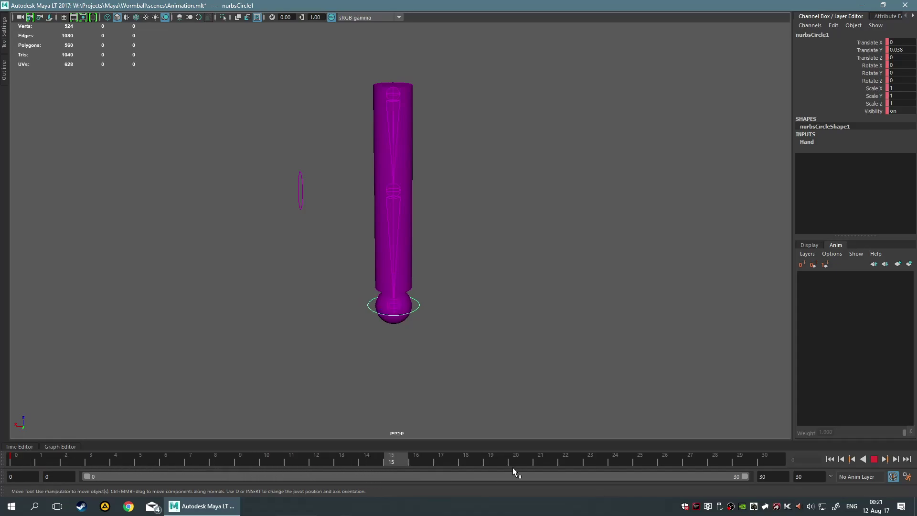
middle_drag(378, 289, 461, 120)
mouse_move(598, 191)
alt+mouse_down()
mouse_move(554, 192)
mouse_move(595, 191)
alt+mouse_up()
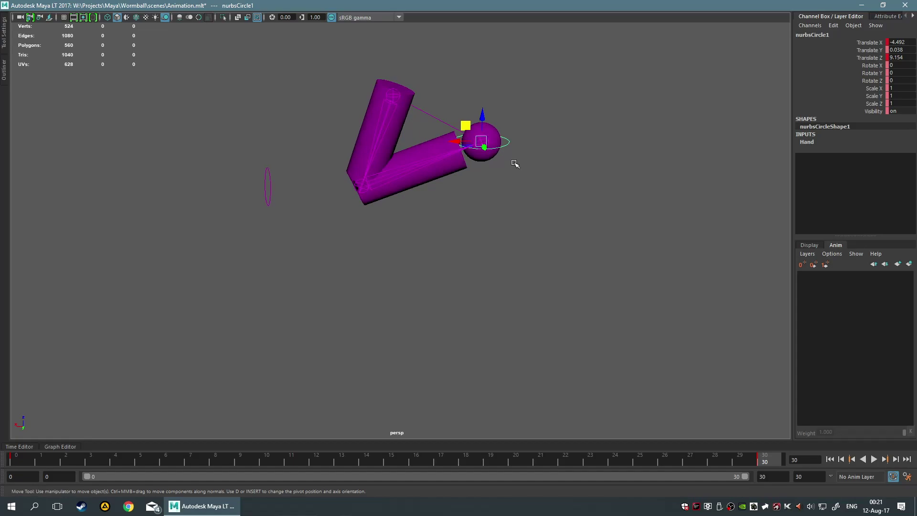
Try rotating nurbsCircle1 at frame 30 and undo the rotation.
key(e)
drag(468, 125, 464, 161)
key(ctrl+z)
key(q)
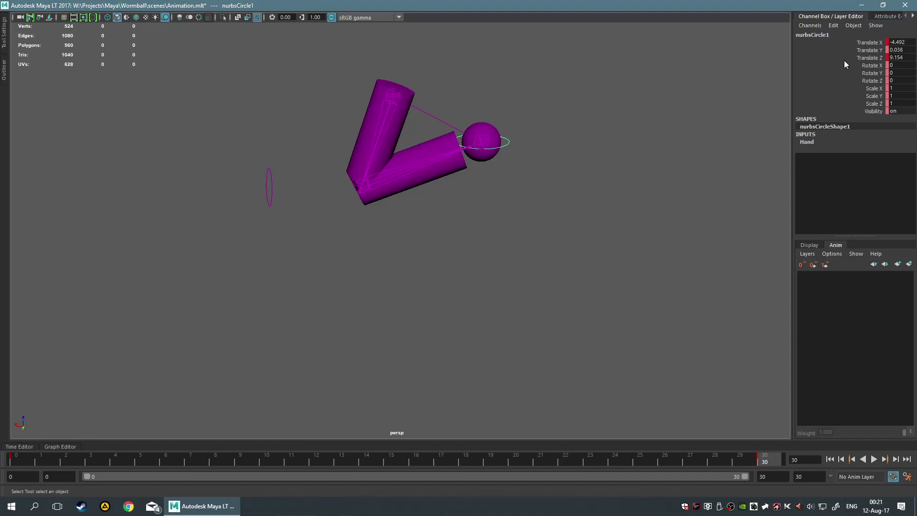
Refine the frame 30 pose by moving nurbsCircle1 to about X -5.24, Z 9.12.
key(w)
drag(467, 127, 491, 130)
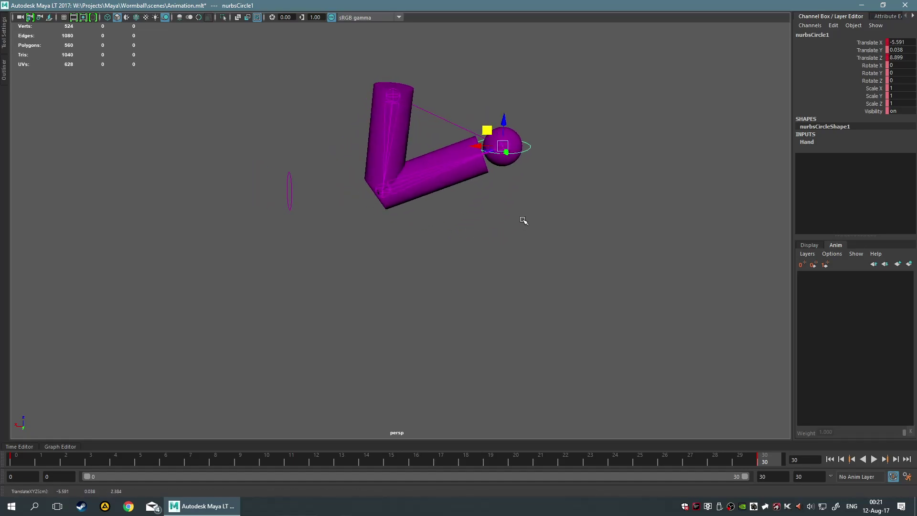
drag(485, 129, 479, 125)
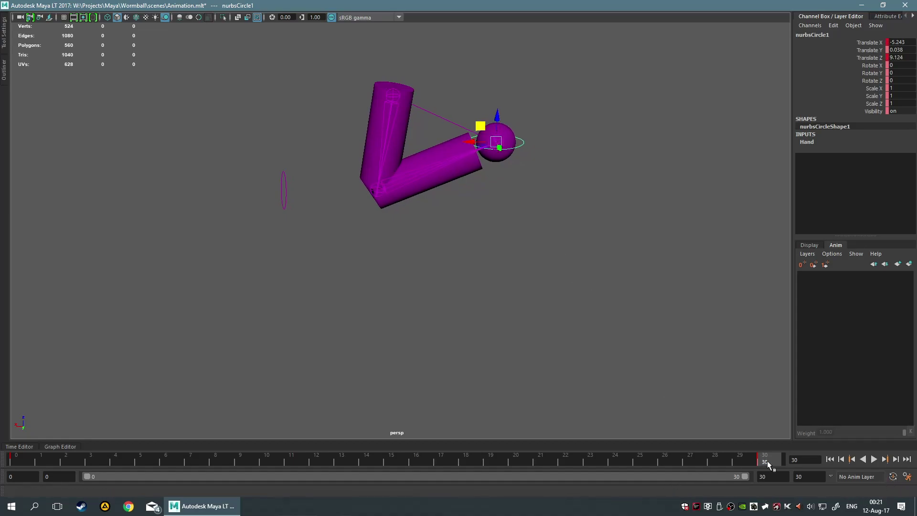
Play the arm animation to check it, stop playback and return to frame 0.
click(880, 460)
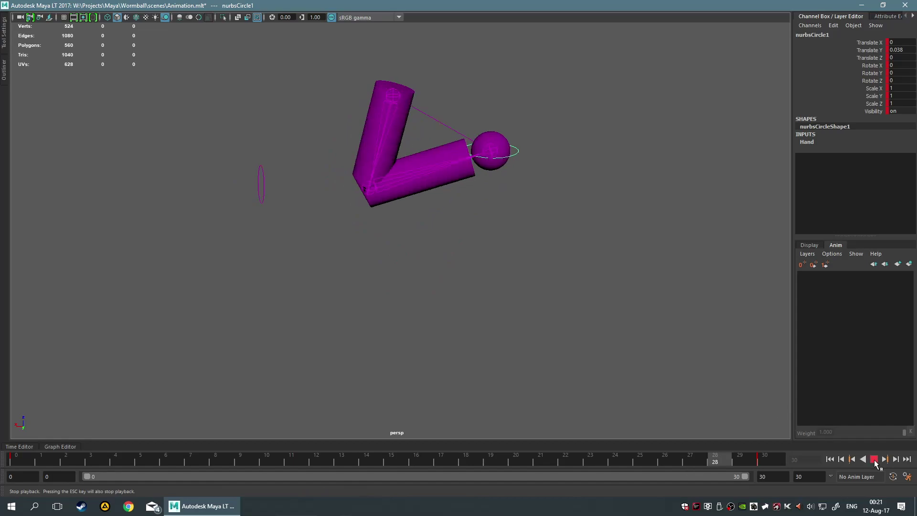
click(874, 459)
drag(100, 464, 4, 465)
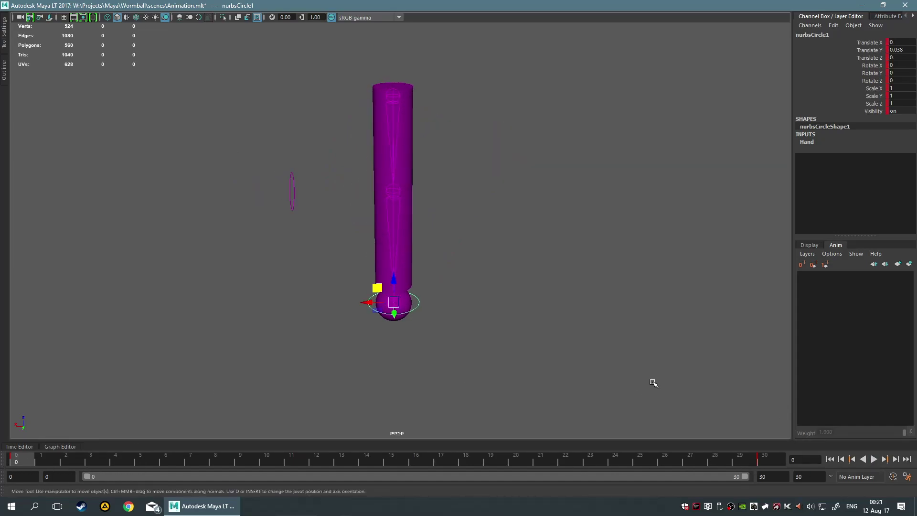
Create an empty animation layer above the base animation.
click(898, 264)
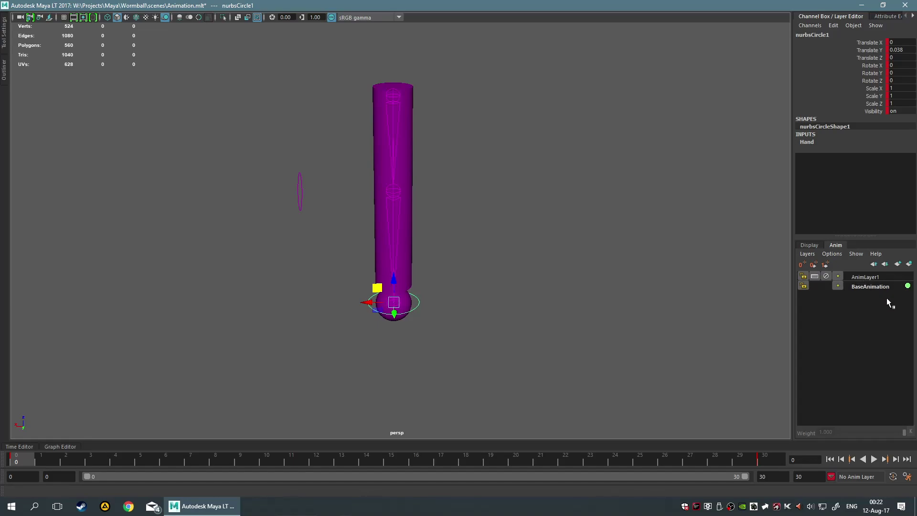
Add the selected nurbsCircle1 hand control to AnimLayer1.
click(837, 277)
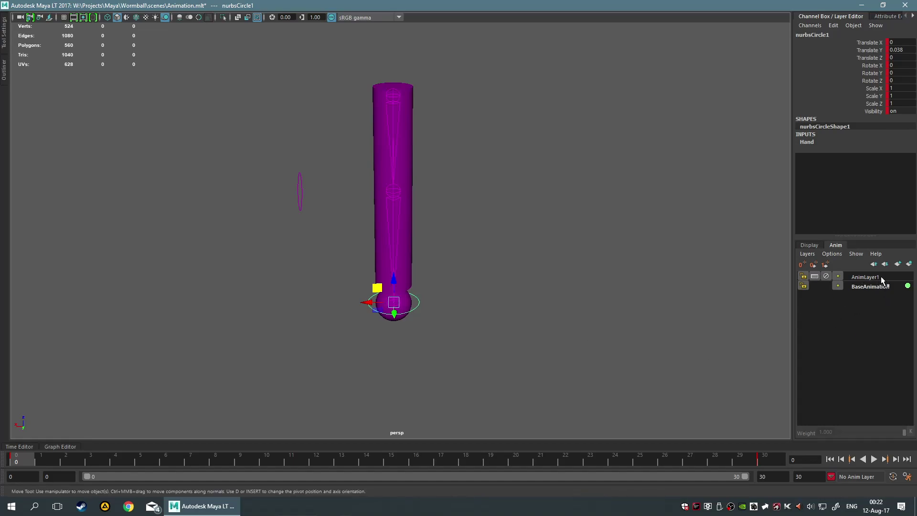
right_click(867, 279)
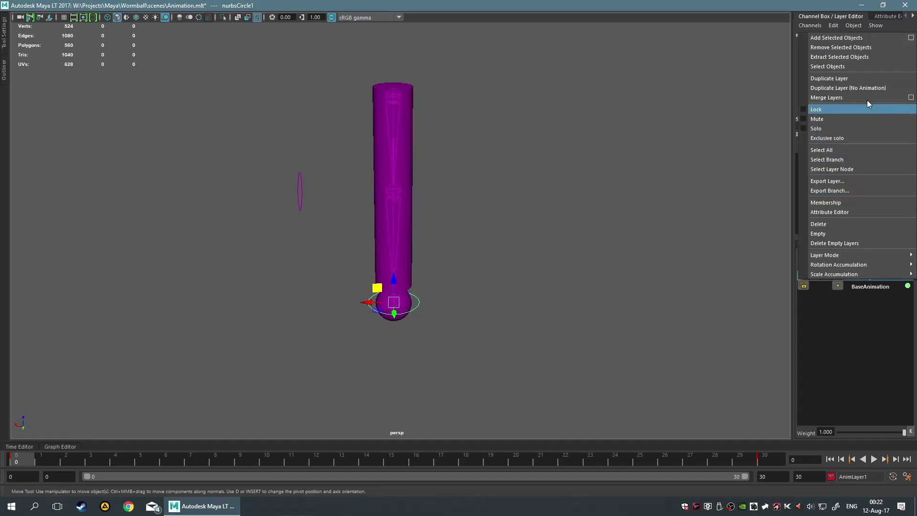
click(875, 40)
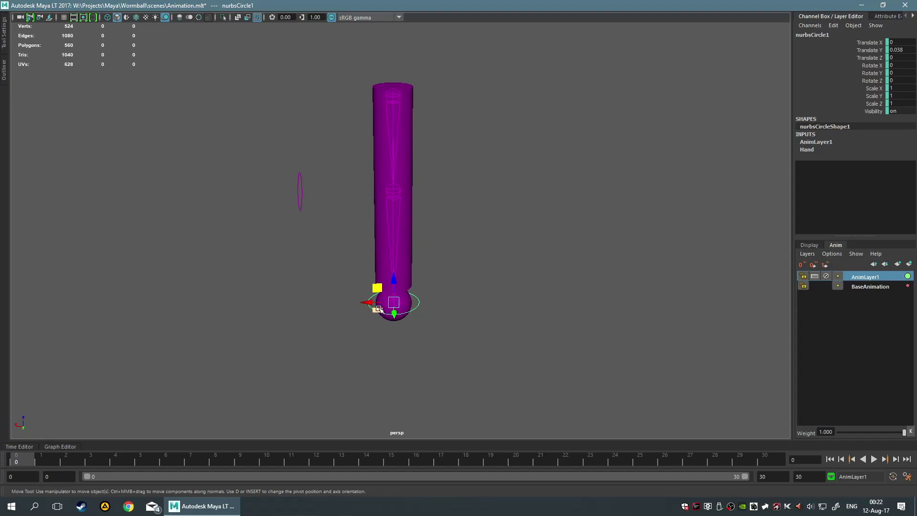
Review AnimLayer1's layer mode options and play the arm animation to check it.
right_click(862, 283)
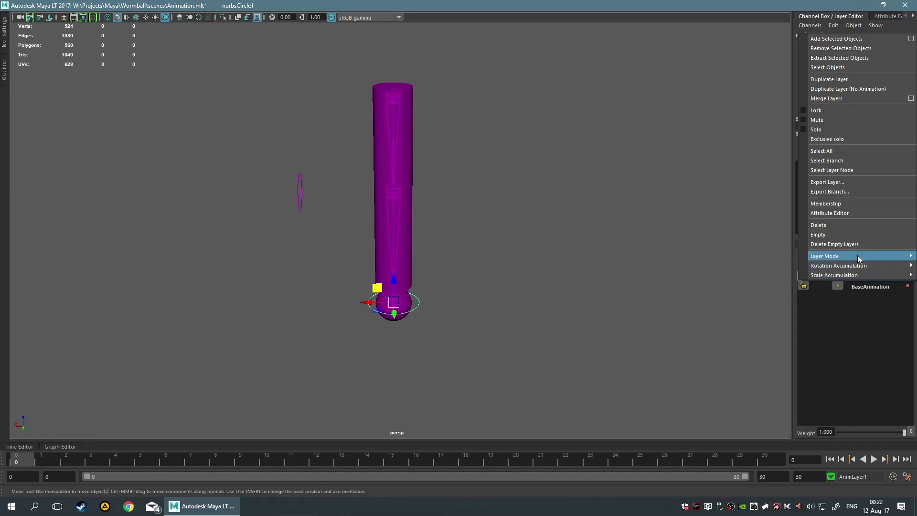
click(846, 374)
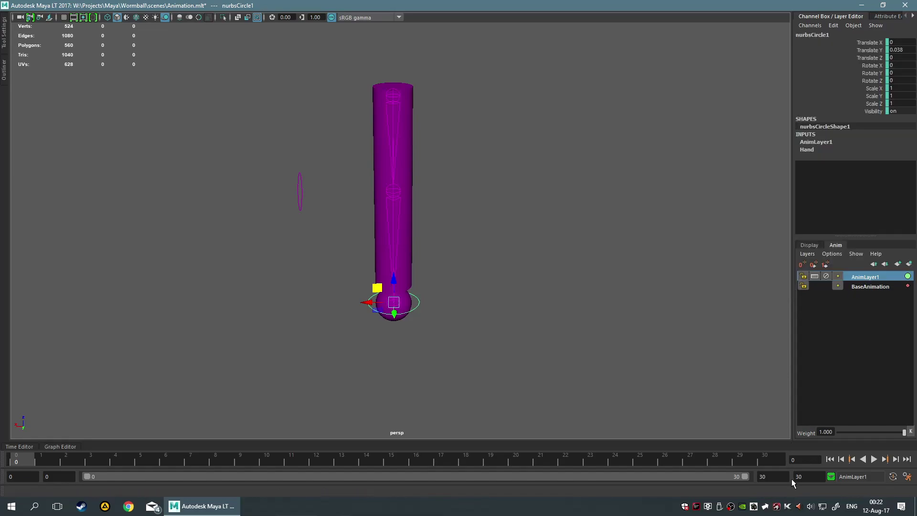
click(874, 458)
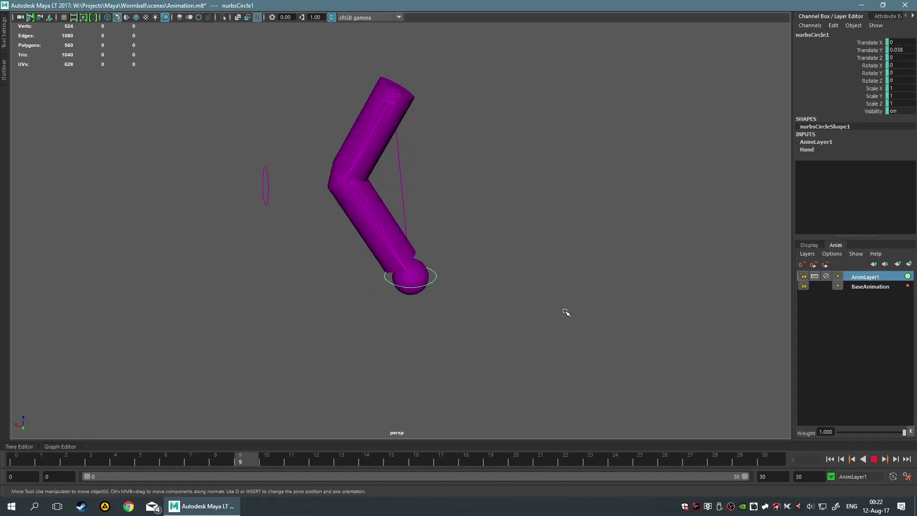
click(874, 459)
Move nurbsCircle1 to about X -3.05, Z 8.47 at frame 15 on AnimLayer1 and enable automatic keyframing.
click(393, 463)
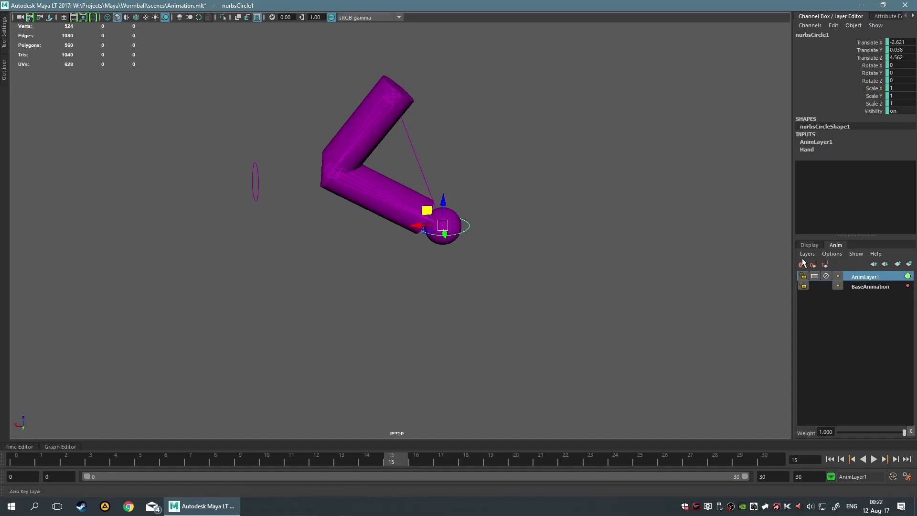
drag(426, 210, 440, 142)
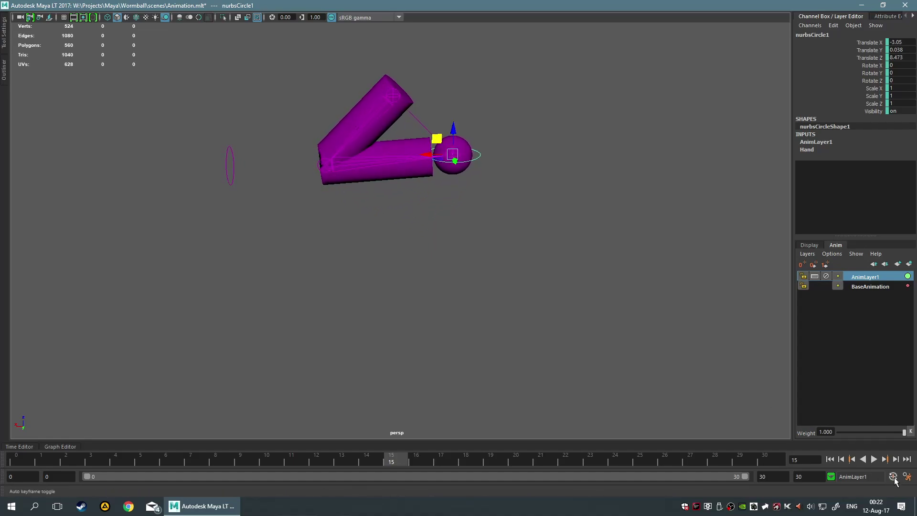
click(892, 477)
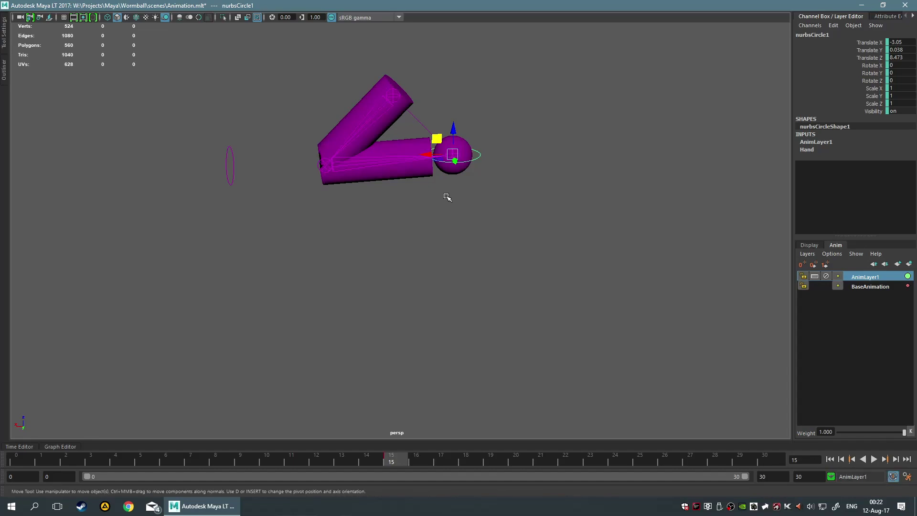
Move nurbsCircle1 to about X -11.47, Z 11.87 at frame 30 on AnimLayer1.
click(764, 460)
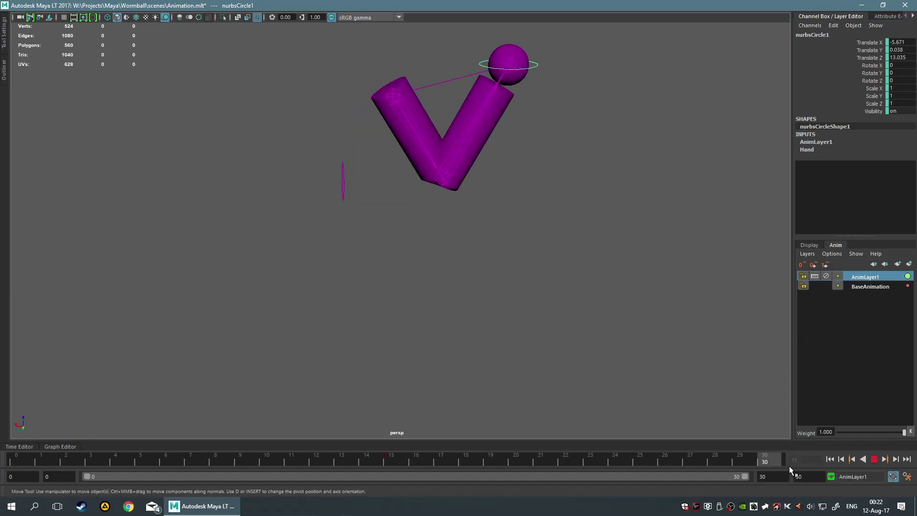
alt+middle_drag(655, 255, 587, 337)
drag(419, 202, 533, 218)
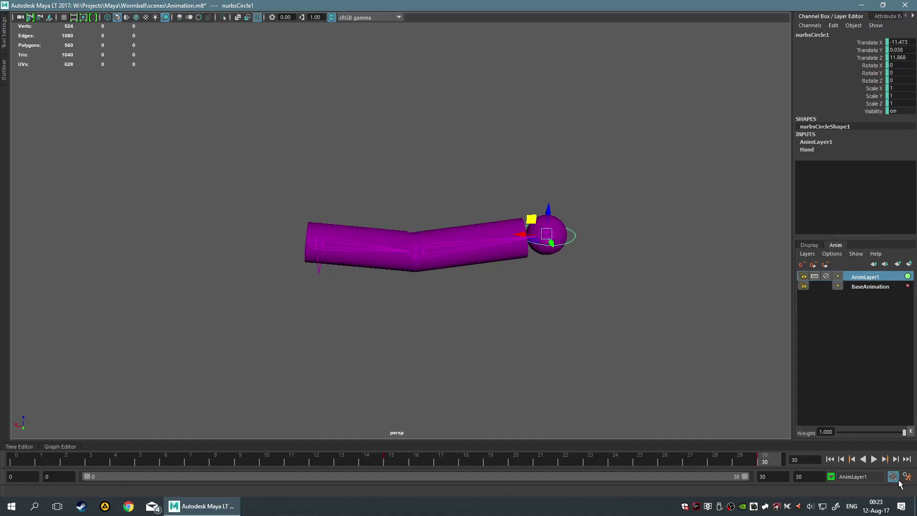
Play the layered arm animation and scrub between frames 15 and 30 to check the poses.
click(879, 460)
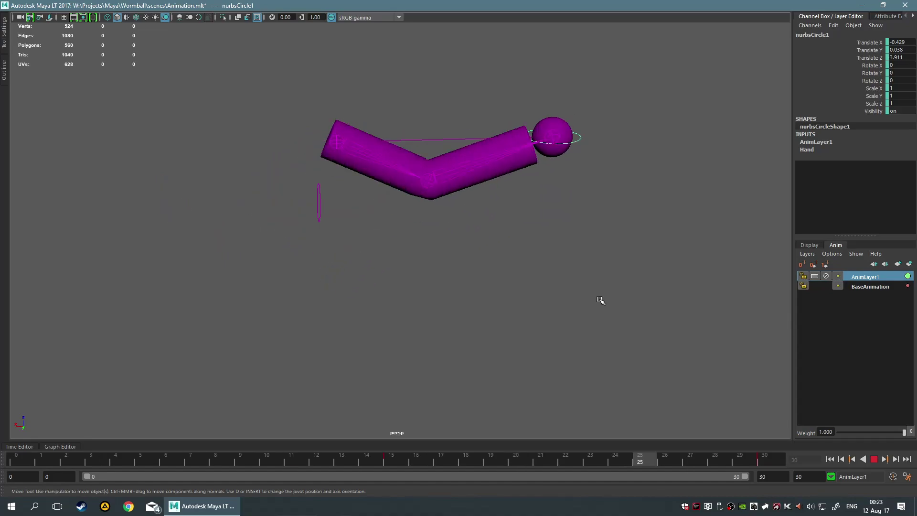
click(873, 460)
drag(652, 463, 395, 463)
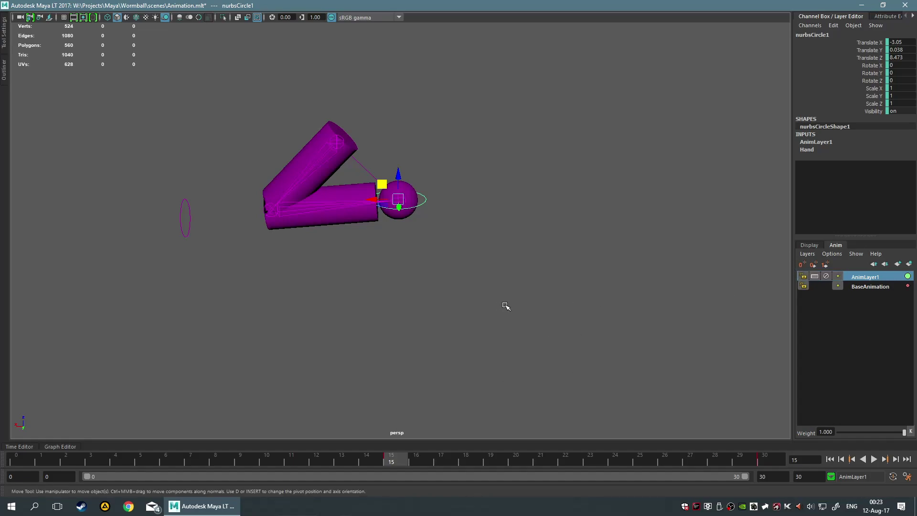
drag(401, 463, 797, 442)
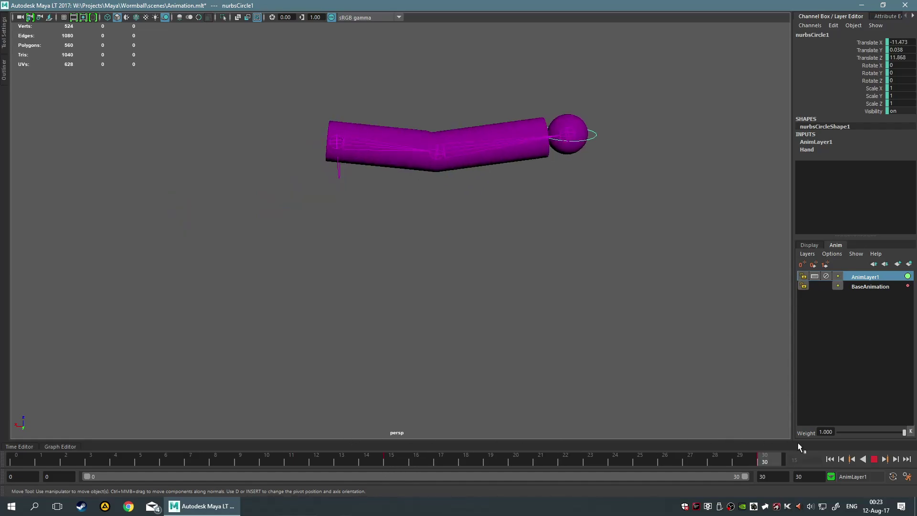
Try a zero key on AnimLayer1 at frame 30, play the result, undo the zero key and play again.
click(801, 264)
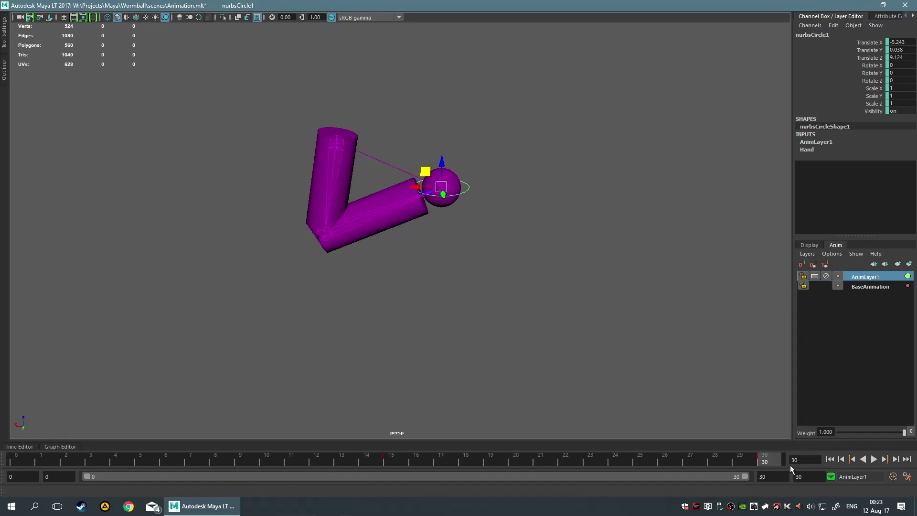
key(alt+v)
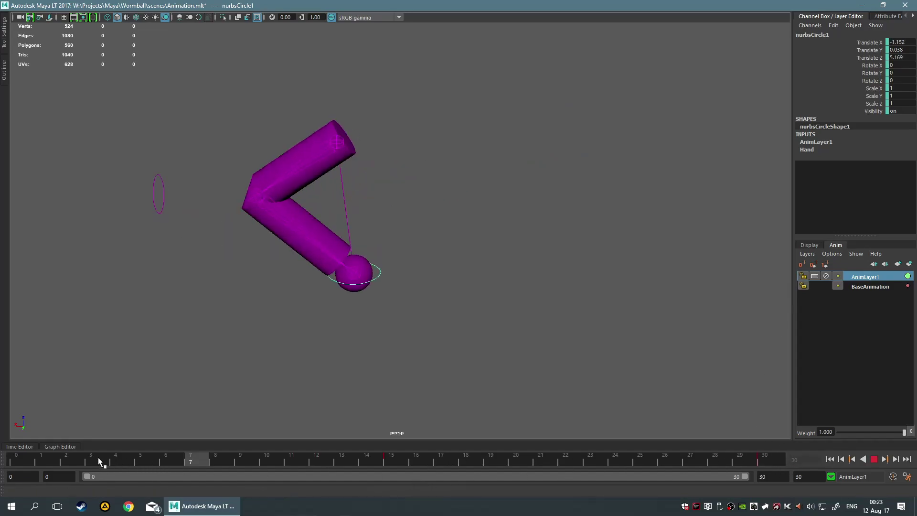
key(alt+v)
key(ctrl+z)
key(ctrl+z)
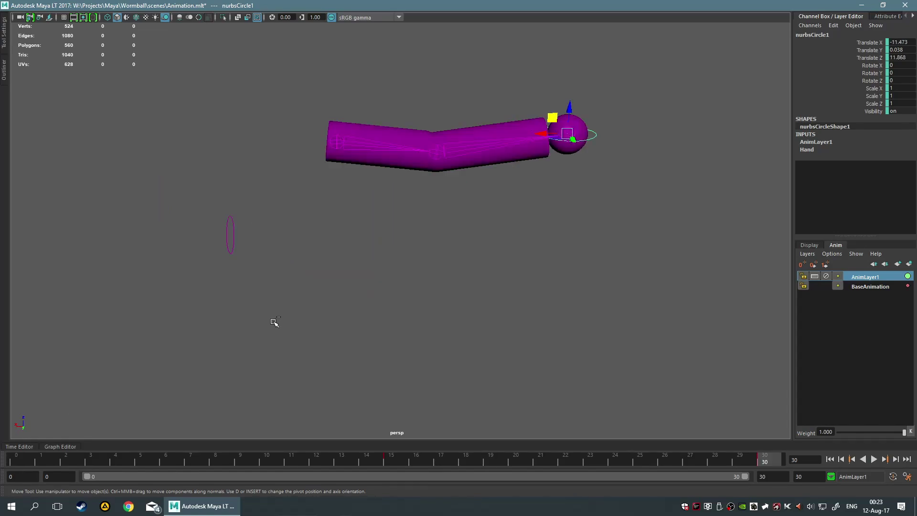
key(ctrl+z)
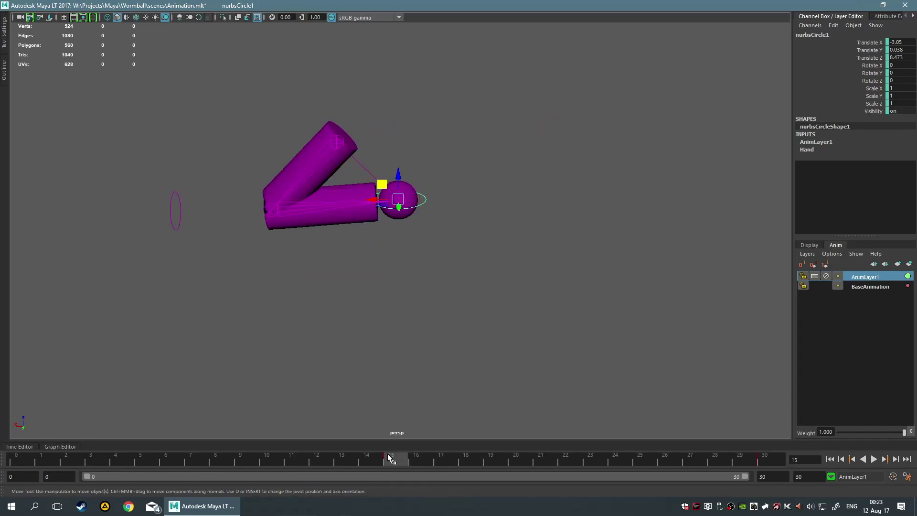
key(alt+v)
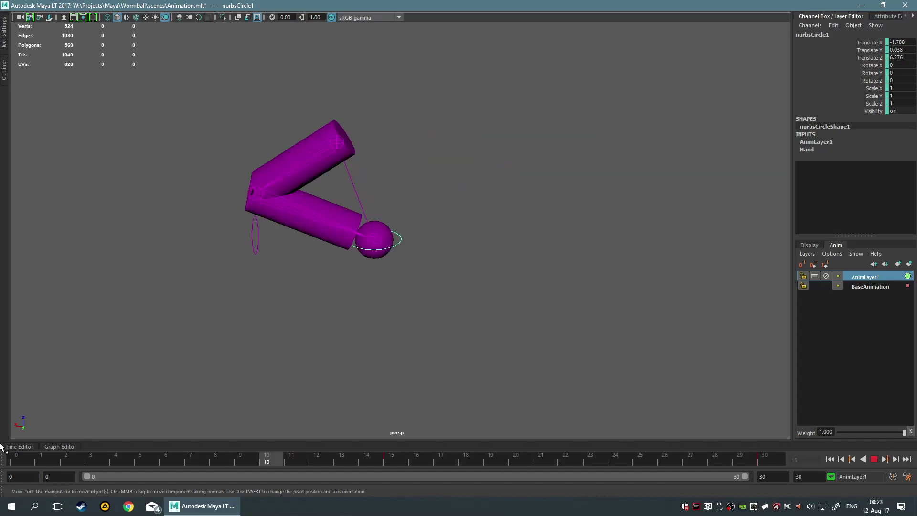
key(alt+v)
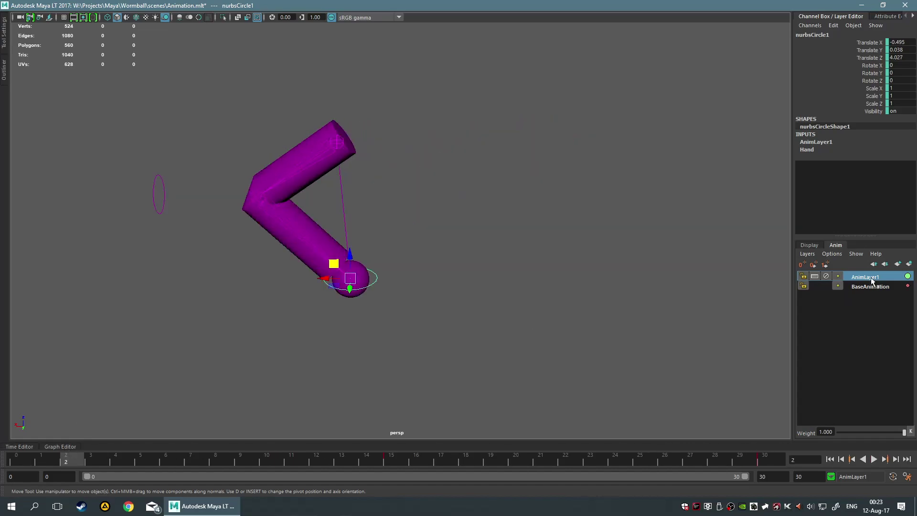
Change AnimLayer1's layer mode so that it overrides the base animation.
right_click(870, 277)
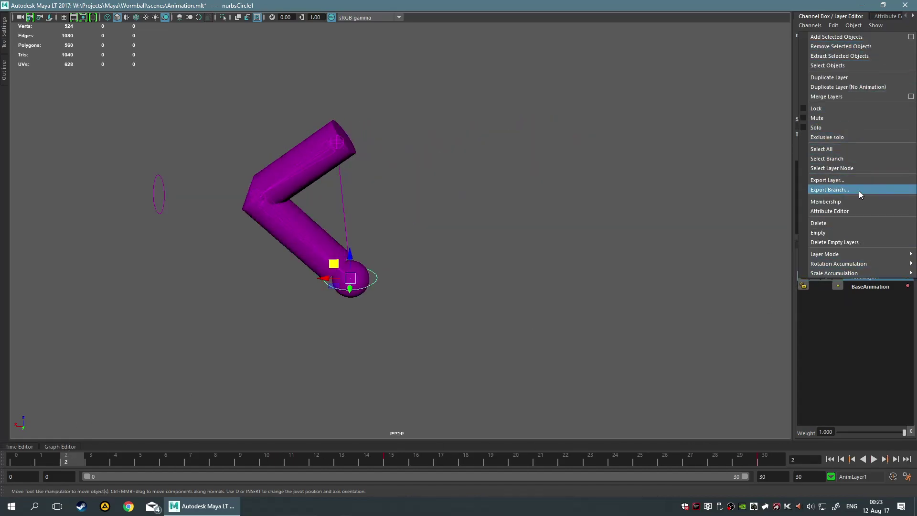
mouse_move(855, 253)
click(744, 264)
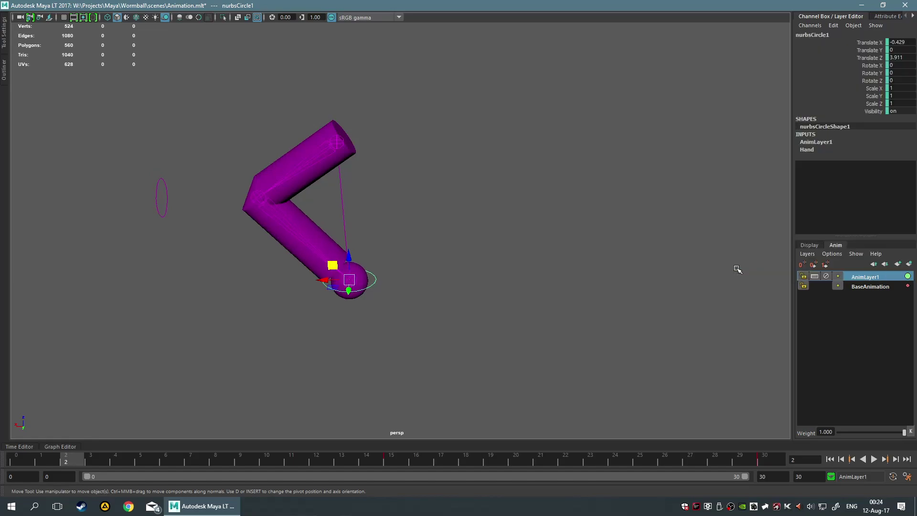
Play and scrub the animation to examine how the overriding AnimLayer1 moves the arm.
key(alt+v)
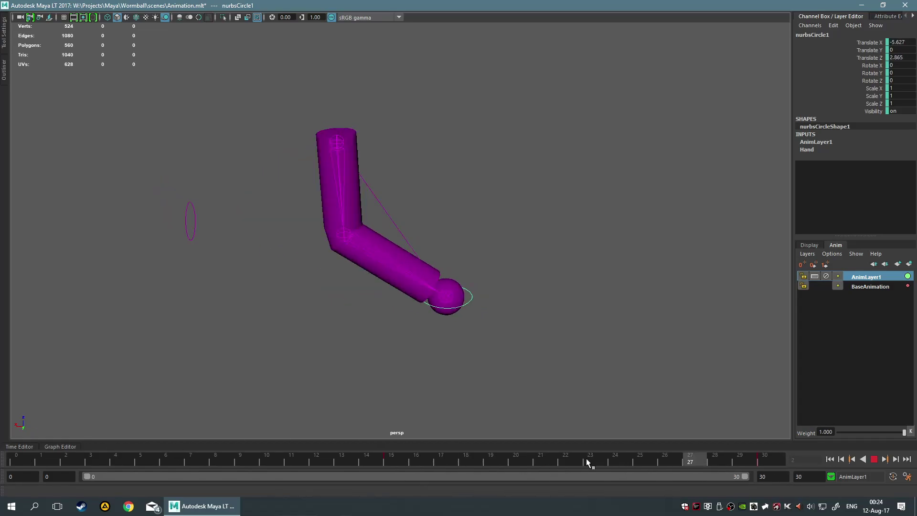
key(alt+v)
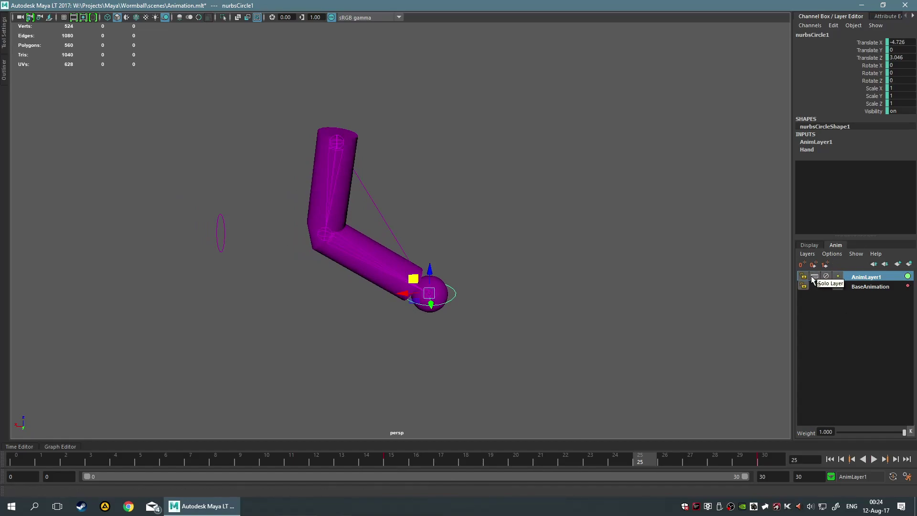
key(alt+v)
drag(259, 464, 399, 449)
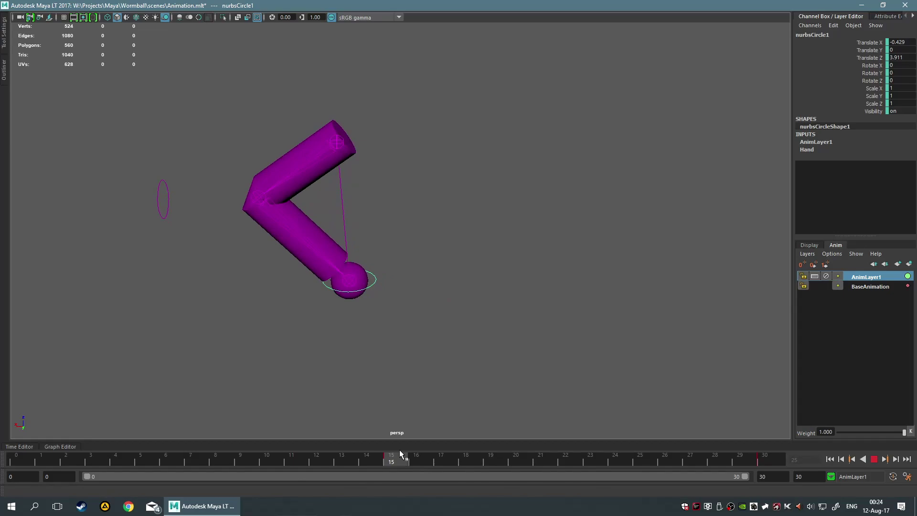
key(alt+v)
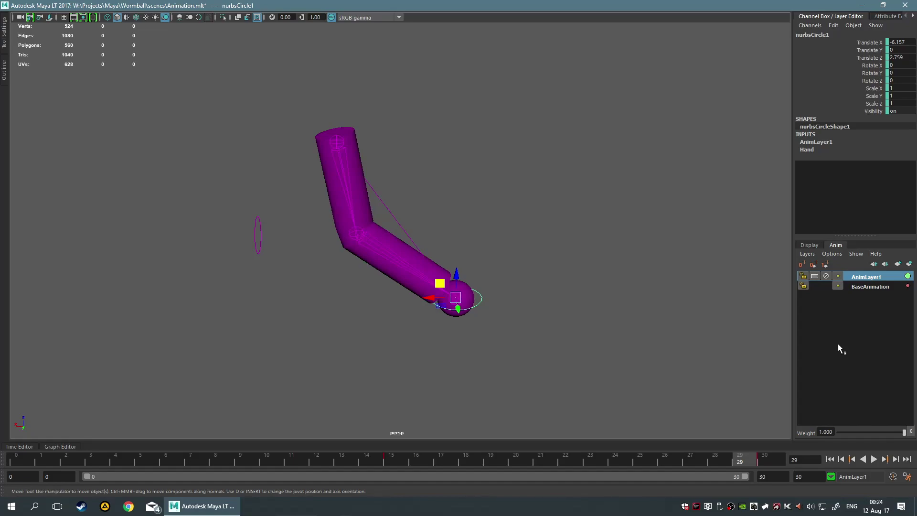
Mute AnimLayer1, play the base animation alone and return to frame 0.
click(825, 276)
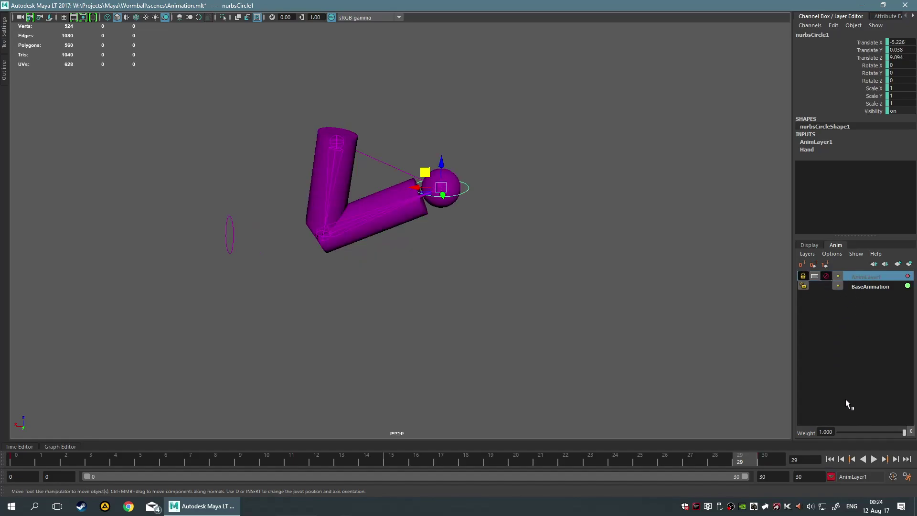
click(873, 459)
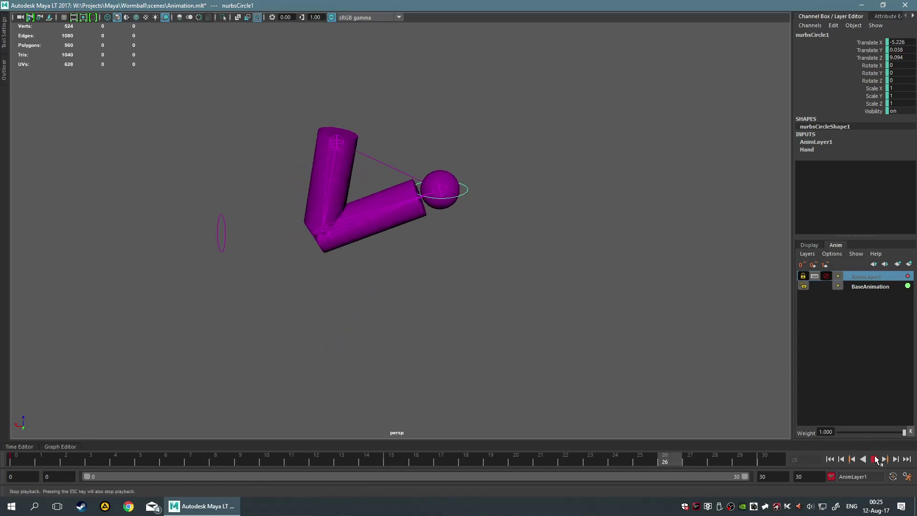
click(874, 459)
drag(124, 462, 16, 459)
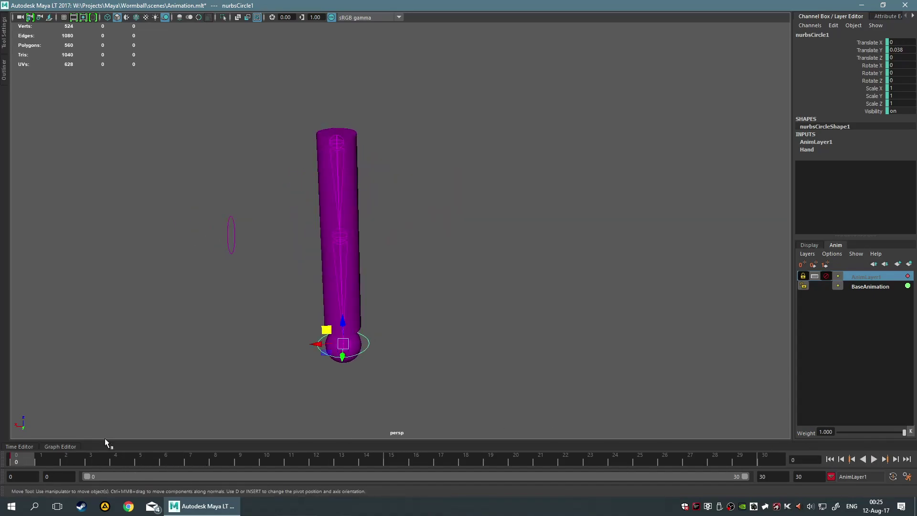
Switch the current animation layer to BaseAnimation and to None, and unmute AnimLayer1.
click(830, 476)
click(844, 493)
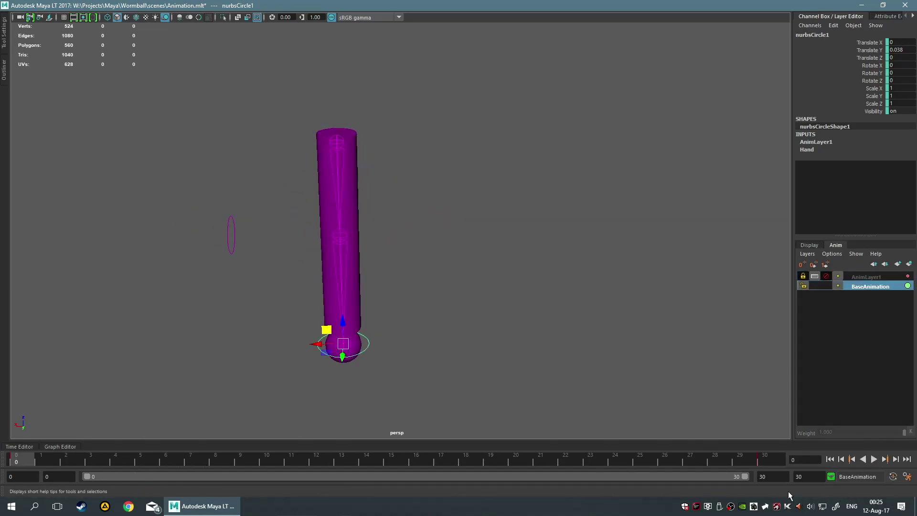
click(831, 476)
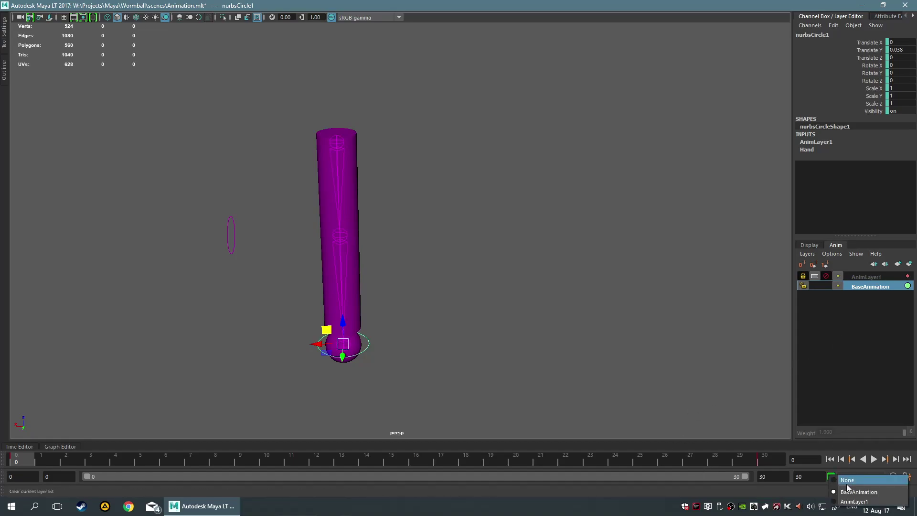
click(848, 483)
click(827, 277)
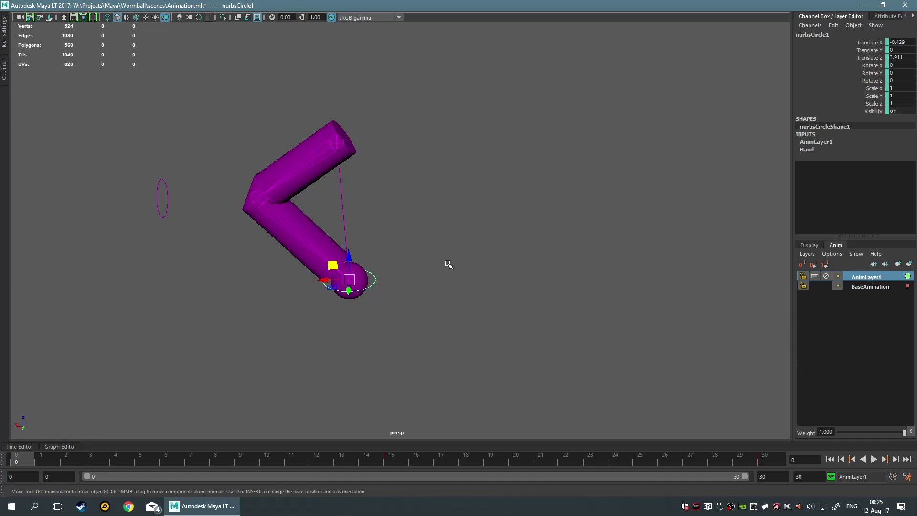
Shift AnimLayer1's keys earlier, from frame 15 to frame 0 and from frame 30 to frame 15.
click(388, 462)
mouse_move(379, 458)
mouse_down()
mouse_move(17, 460)
mouse_move(391, 468)
mouse_move(2, 458)
mouse_up()
shift+click(393, 462)
click(764, 462)
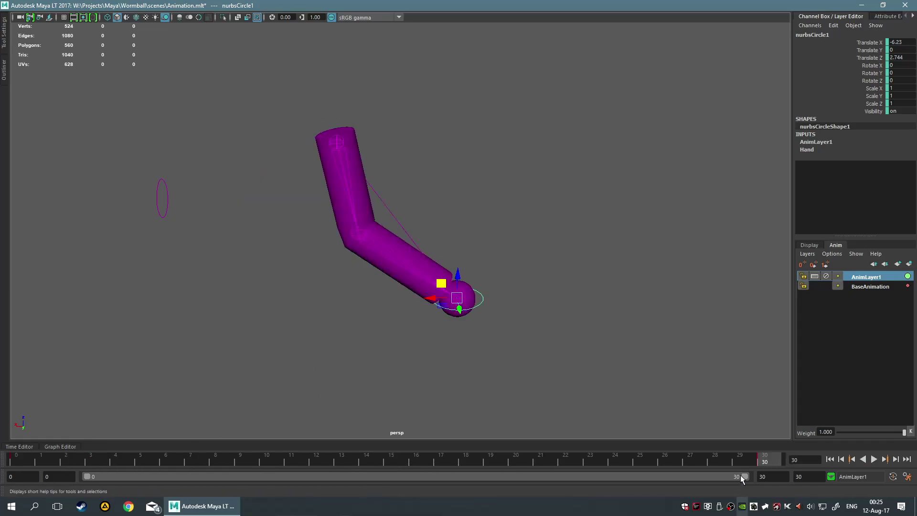
shift+click(764, 461)
drag(764, 461, 386, 469)
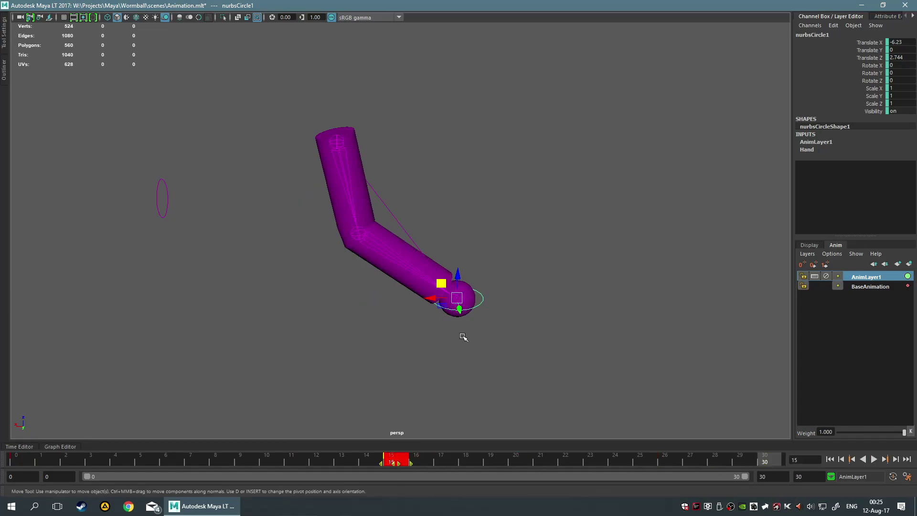
Try moving nurbsCircle1 upward and undo the move.
drag(439, 283, 459, 145)
key(ctrl+z)
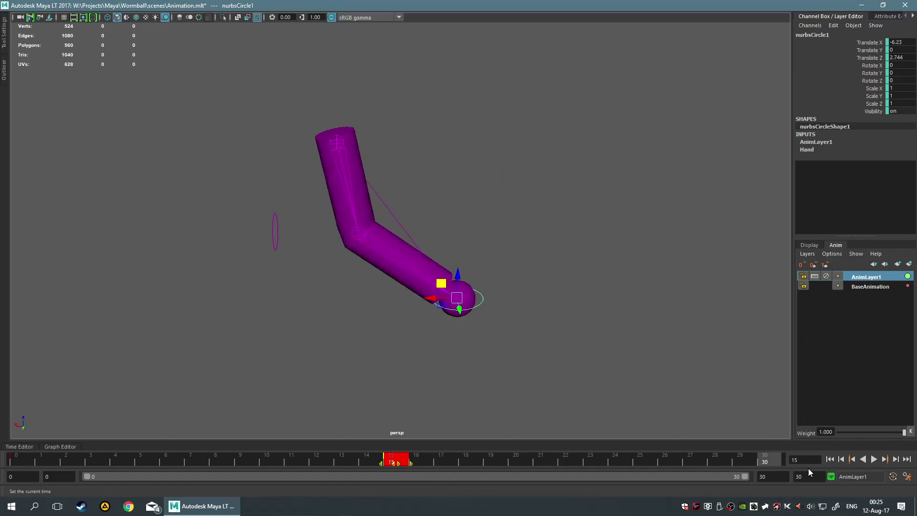
Turn on automatic keyframing and move the hand control at frame 15 to about X -10.7, Z 10.8.
click(632, 362)
click(474, 311)
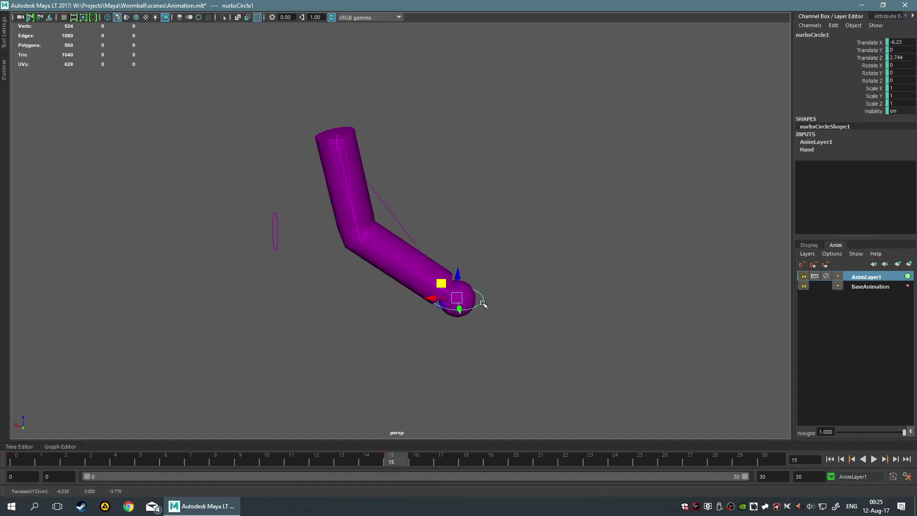
click(893, 477)
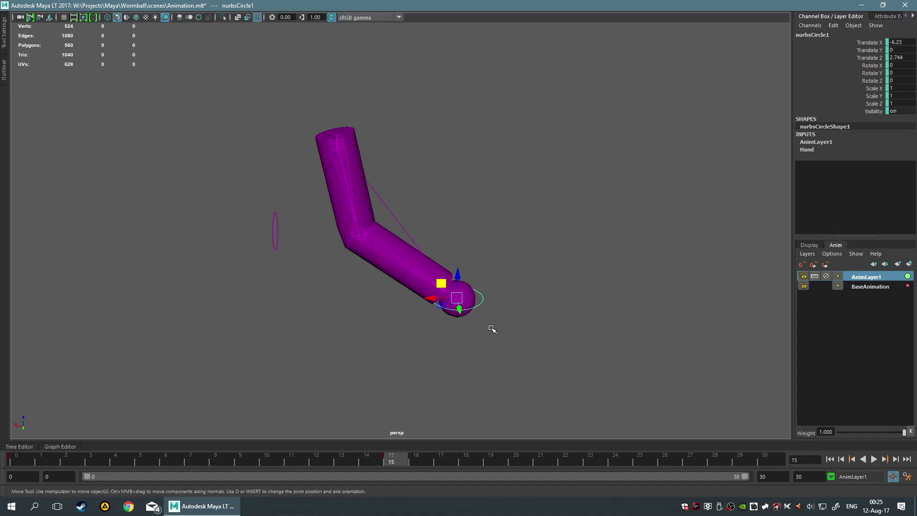
drag(448, 283, 533, 139)
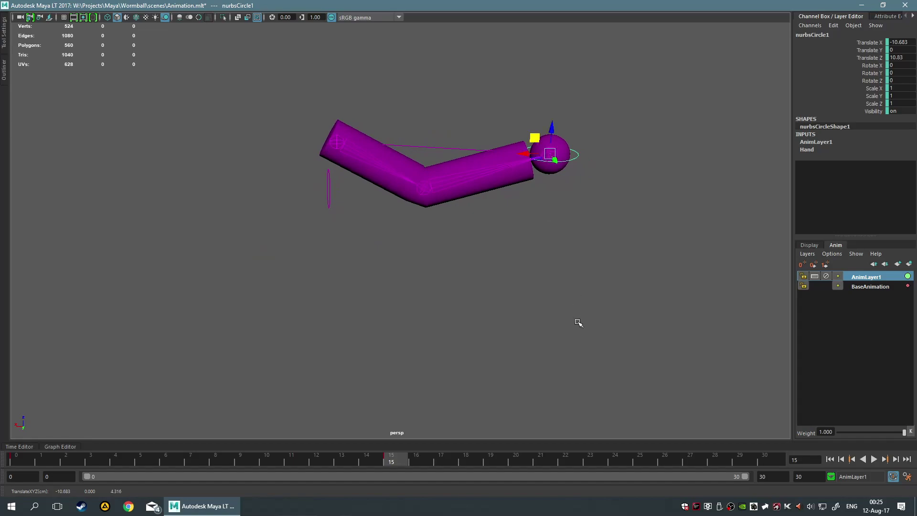
Key the hand control at about X -3.7, Z 7.3 on frame 0 and X -4.5, Z 9.9 on frame 30.
click(21, 460)
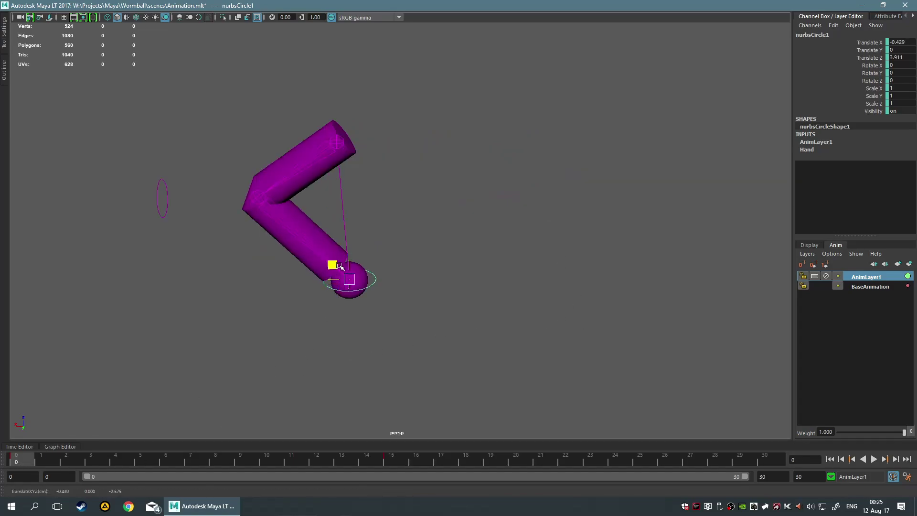
drag(340, 266, 400, 208)
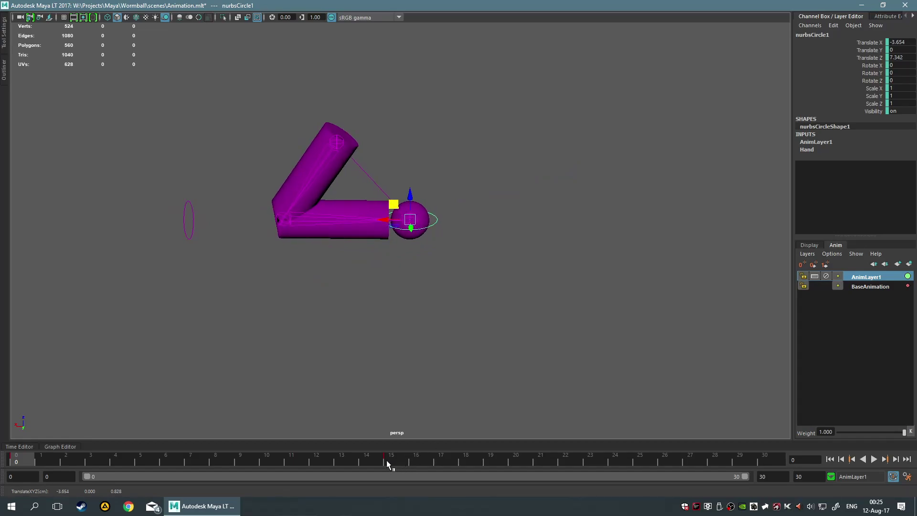
key(alt+v)
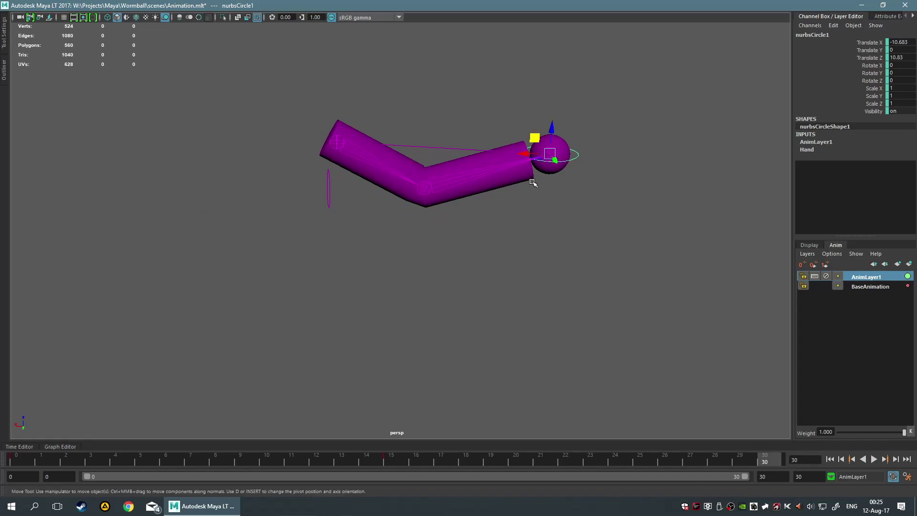
drag(534, 140, 466, 159)
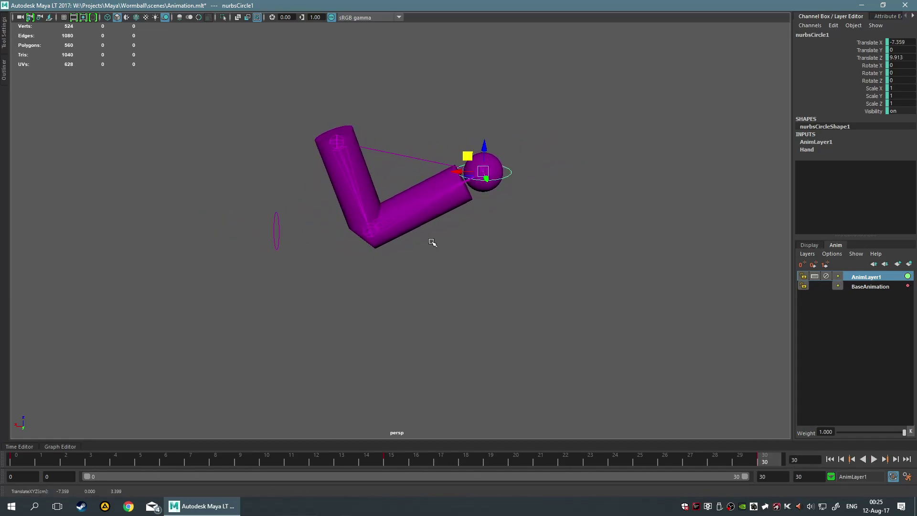
drag(459, 154, 419, 161)
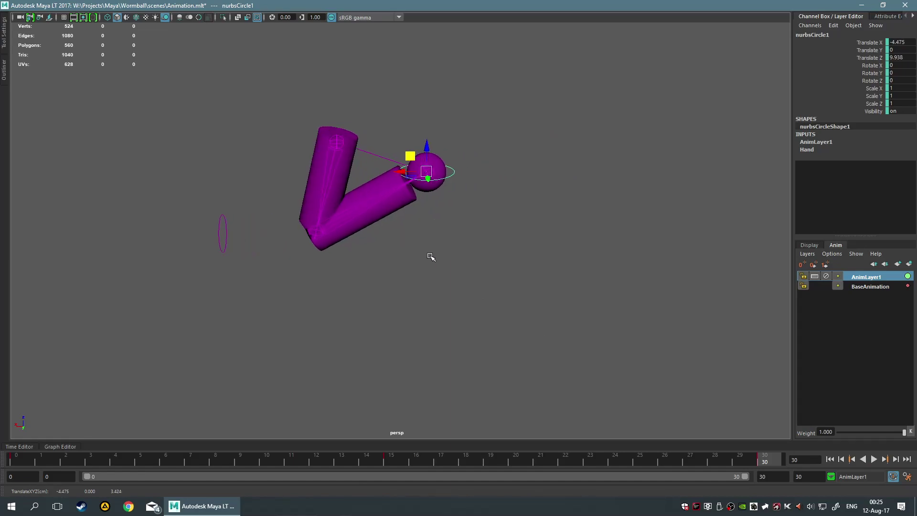
Play the new arm animation, stop it and scrub back to frame 15.
click(874, 459)
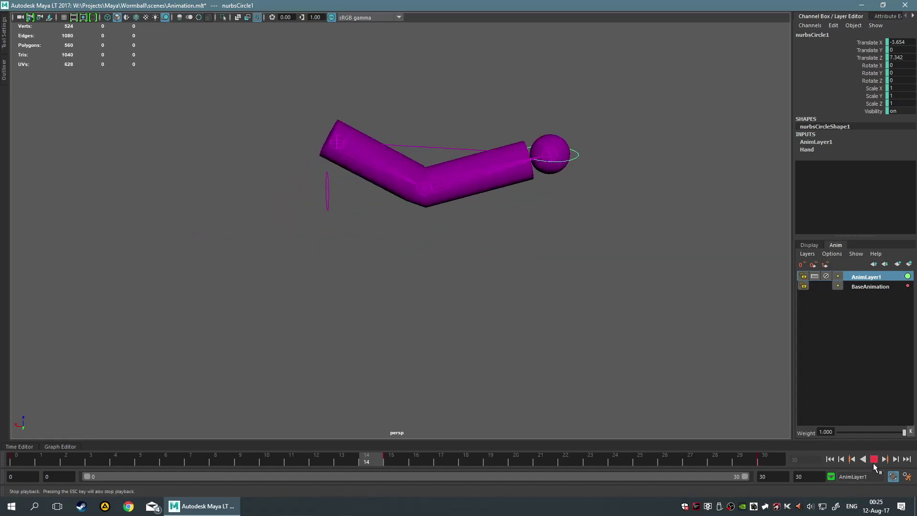
click(874, 459)
drag(589, 462, 465, 451)
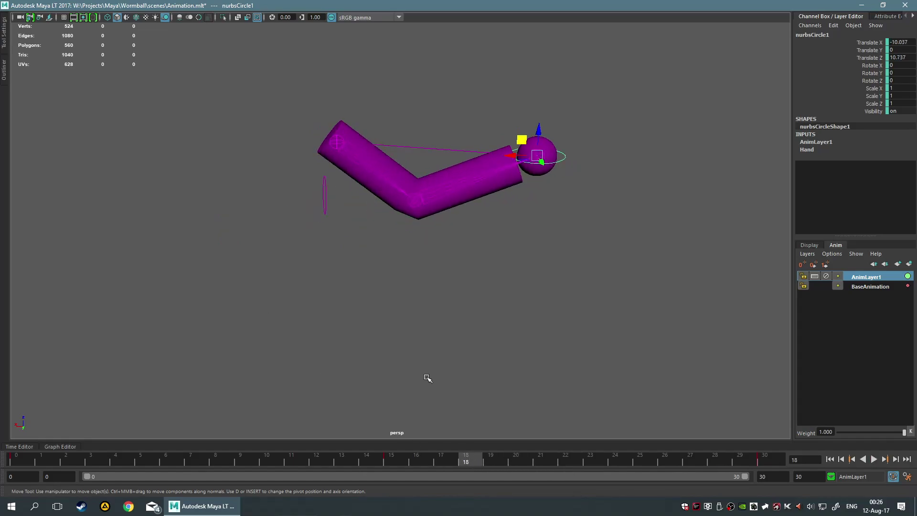
drag(473, 462, 389, 451)
Add the pole vector control nurbsCircle2 to AnimLayer1.
drag(283, 173, 341, 217)
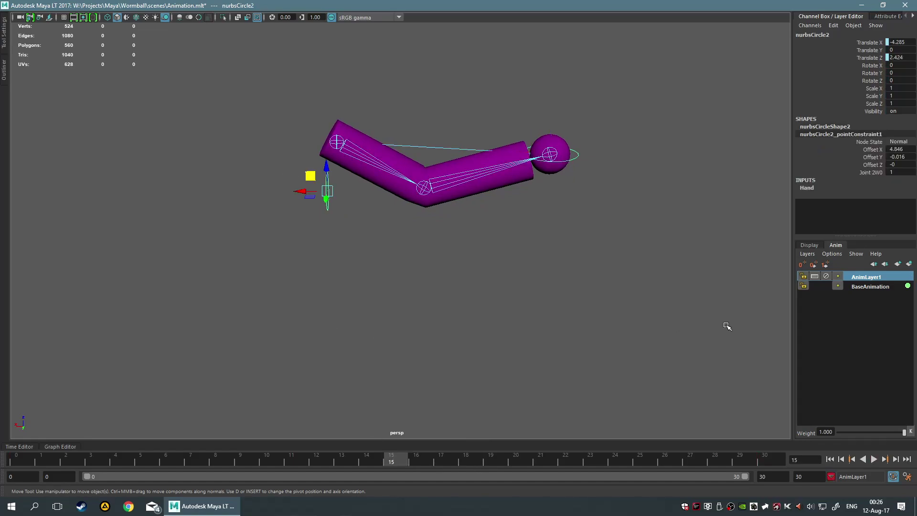
right_click(860, 277)
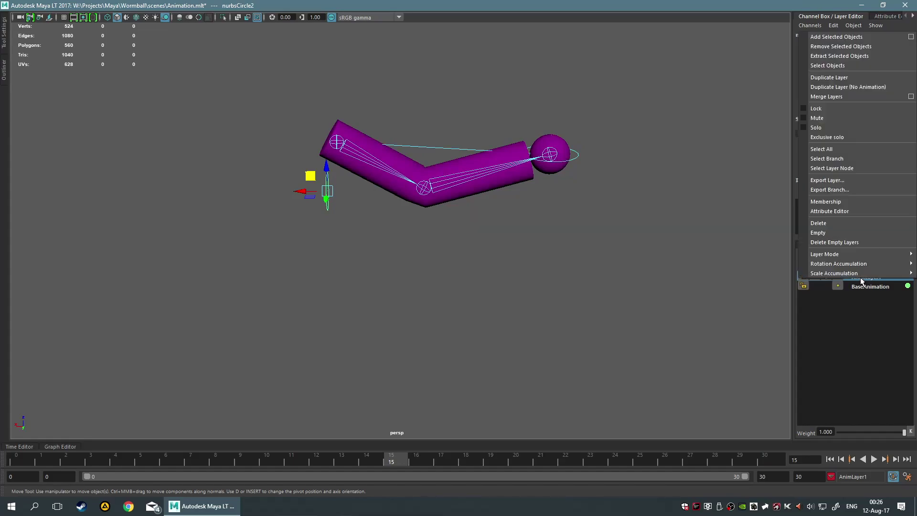
click(838, 38)
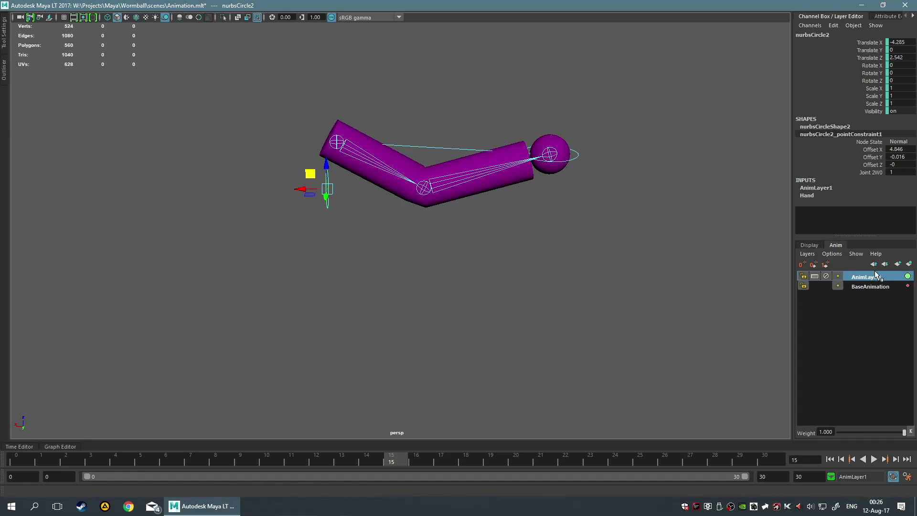
Try moving nurbsCircle2 about 3.7 units along Y at frame 15 and undo the move.
alt+drag(409, 334, 479, 248)
drag(438, 223, 520, 212)
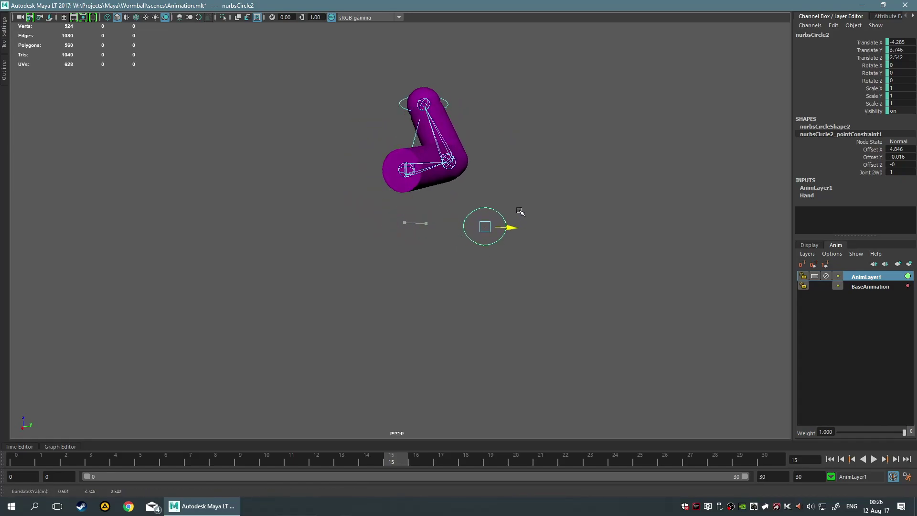
key(ctrl+z)
Deselect everything, play the arm animation twice and return to frame 0.
drag(377, 449, 8, 458)
alt+drag(430, 392, 382, 358)
click(422, 352)
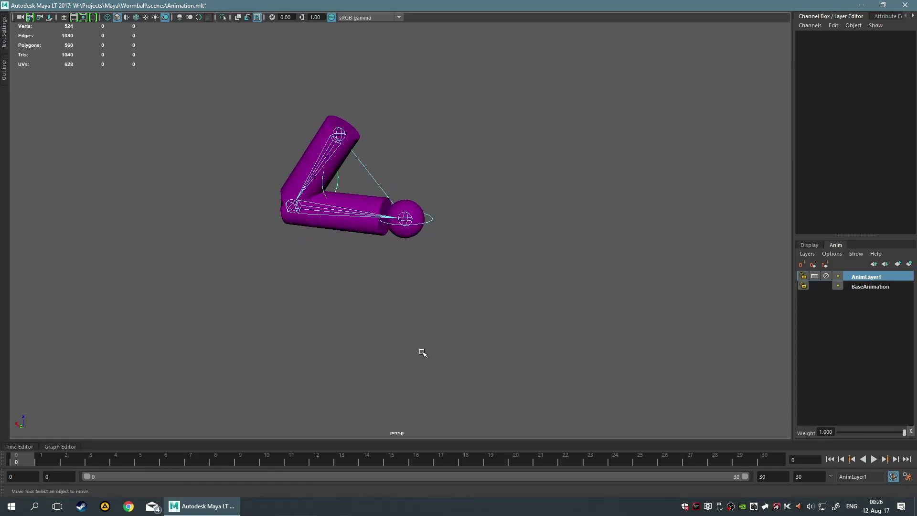
drag(17, 457, 66, 460)
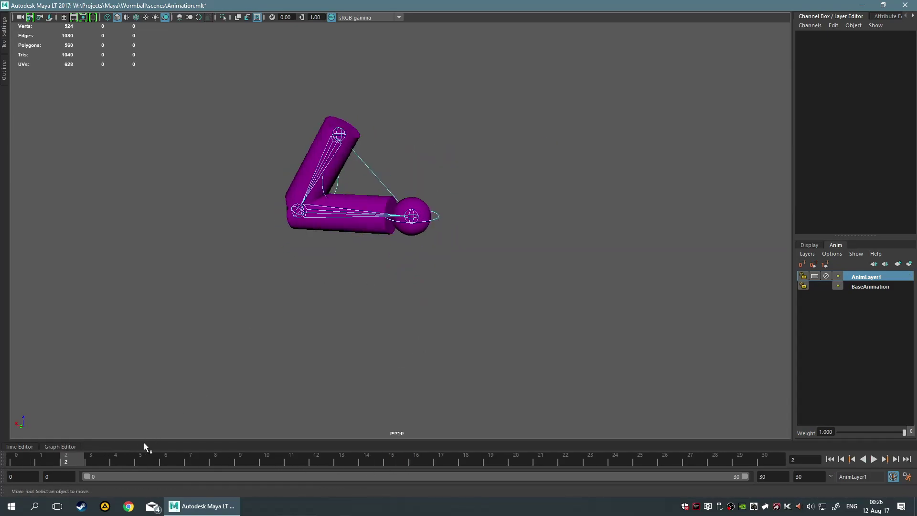
key(alt+v)
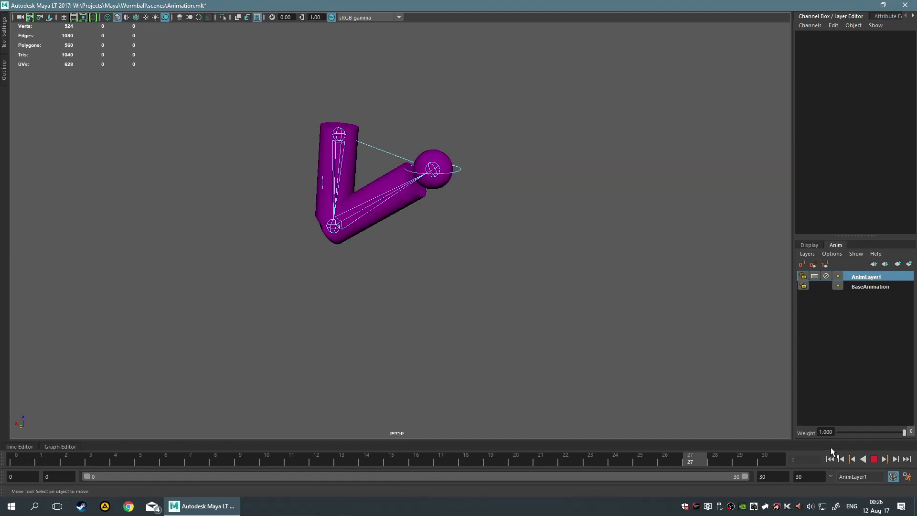
click(874, 459)
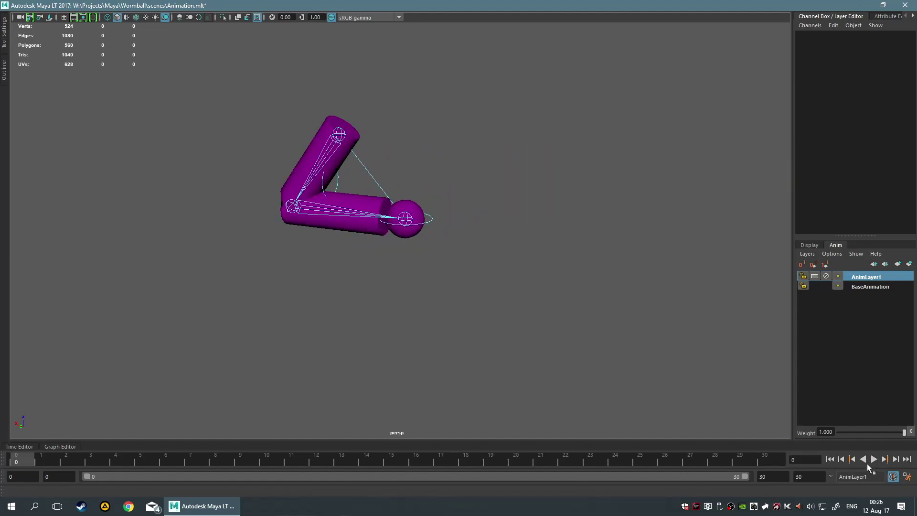
click(874, 459)
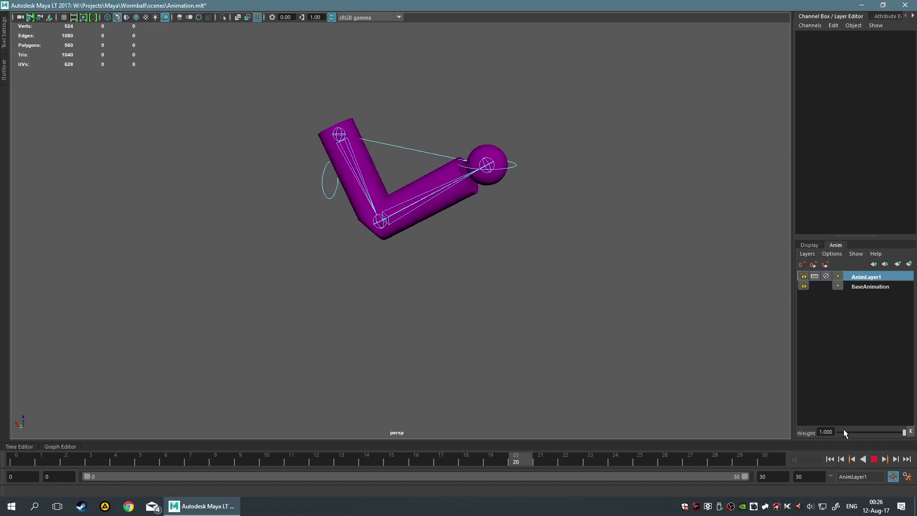
click(874, 459)
mouse_move(731, 459)
mouse_down()
mouse_move(51, 485)
mouse_move(24, 460)
mouse_up()
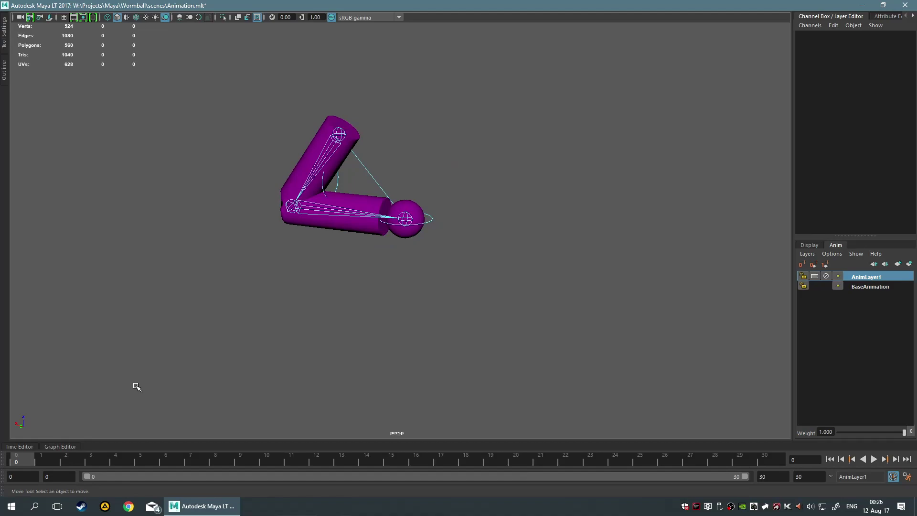
Select nurbsCircle2 and look through AnimLayer1's layer commands, keeping AnimLayer1 as the active layer.
click(323, 194)
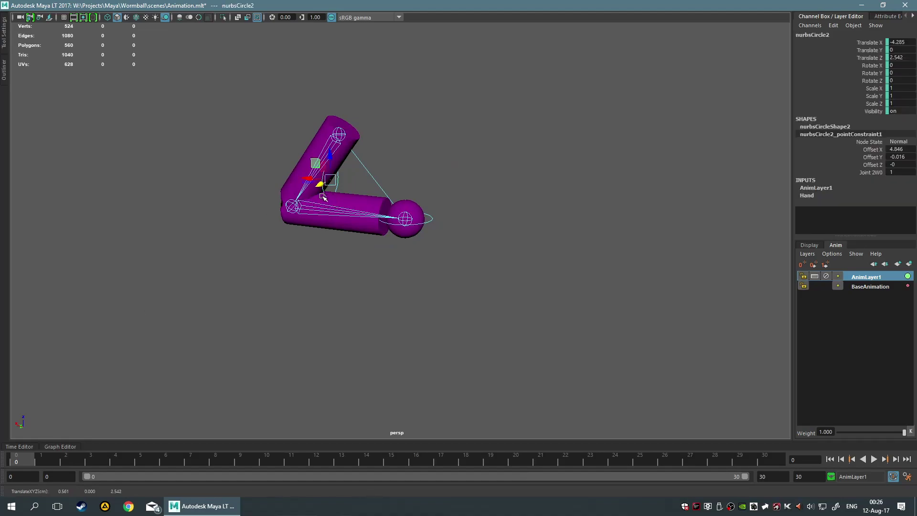
alt+drag(334, 338, 296, 316)
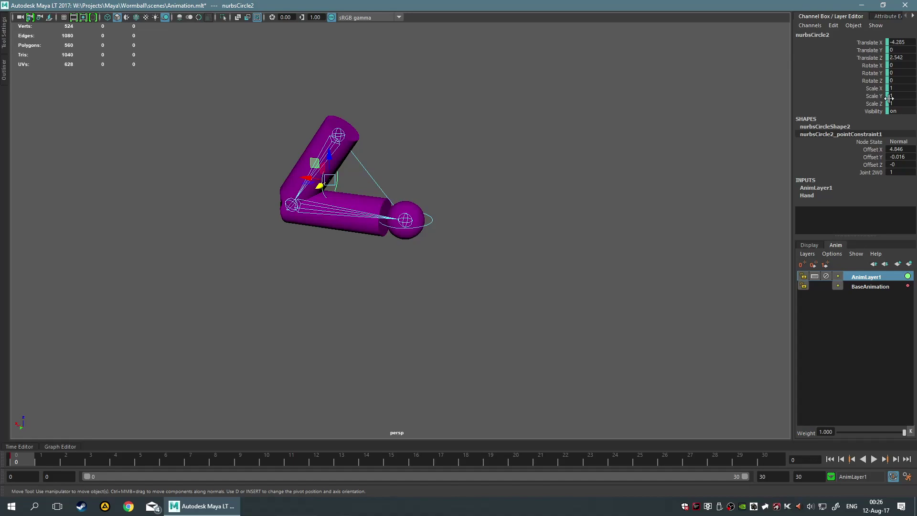
right_click(868, 278)
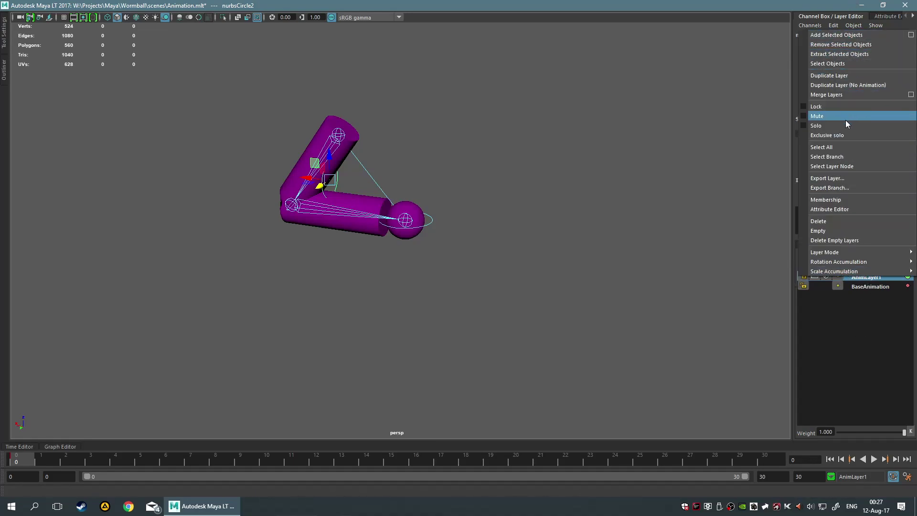
click(868, 343)
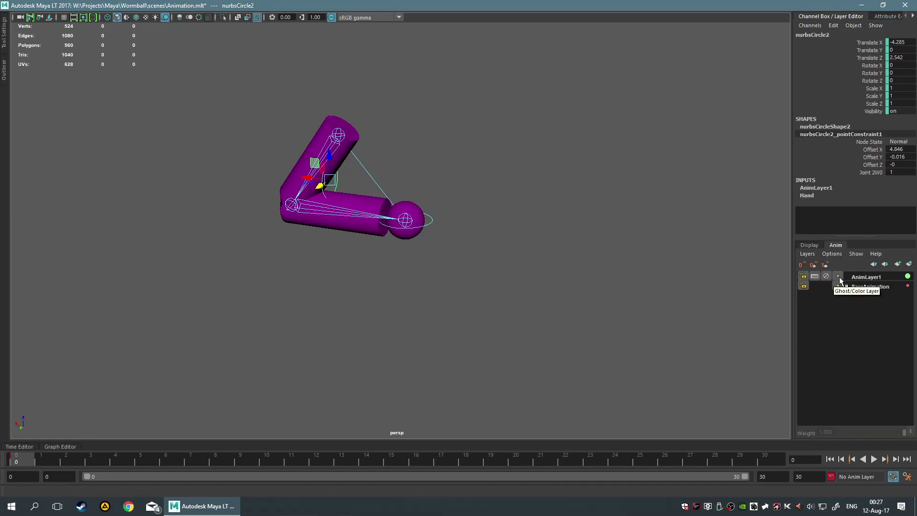
double_click(886, 276)
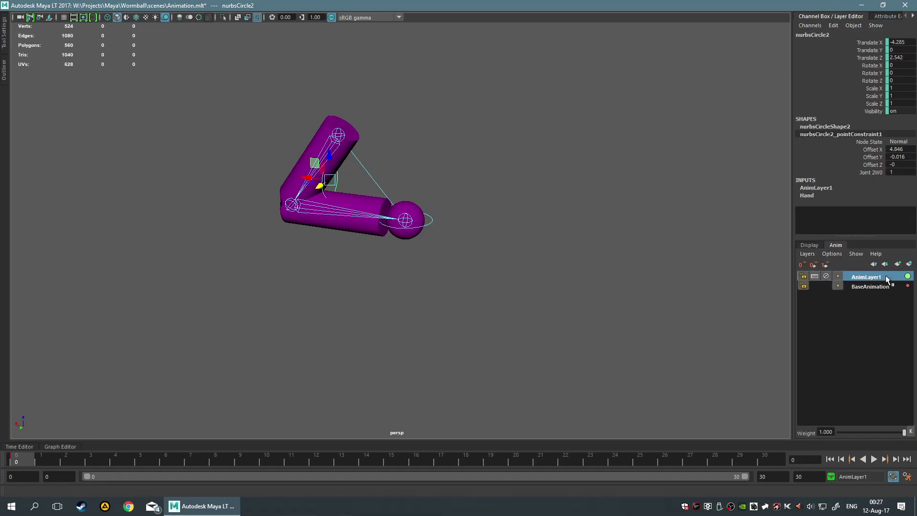
Open the export dialog for AnimLayer1 and cancel it.
right_click(860, 274)
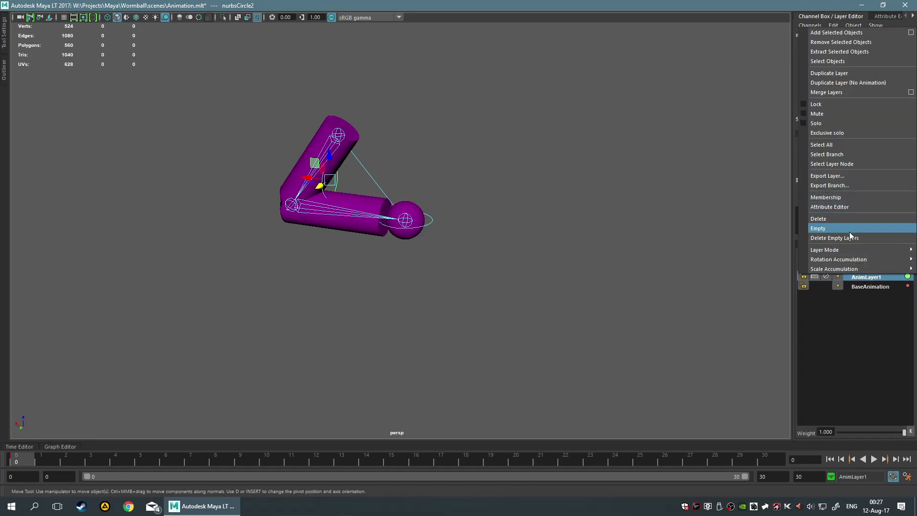
mouse_move(846, 260)
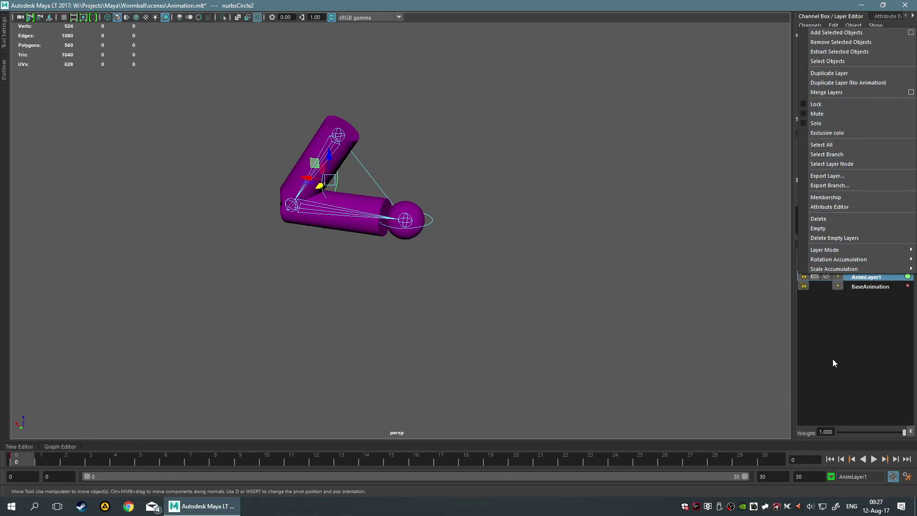
click(850, 176)
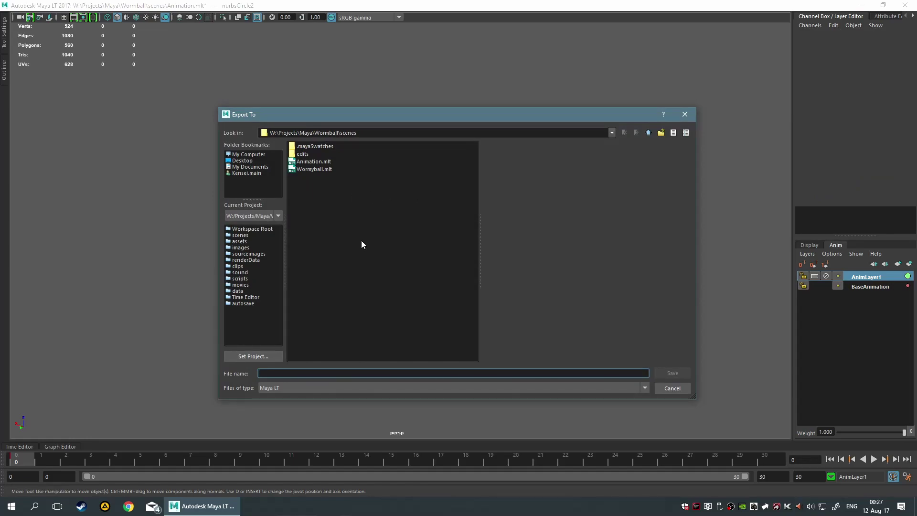
click(673, 387)
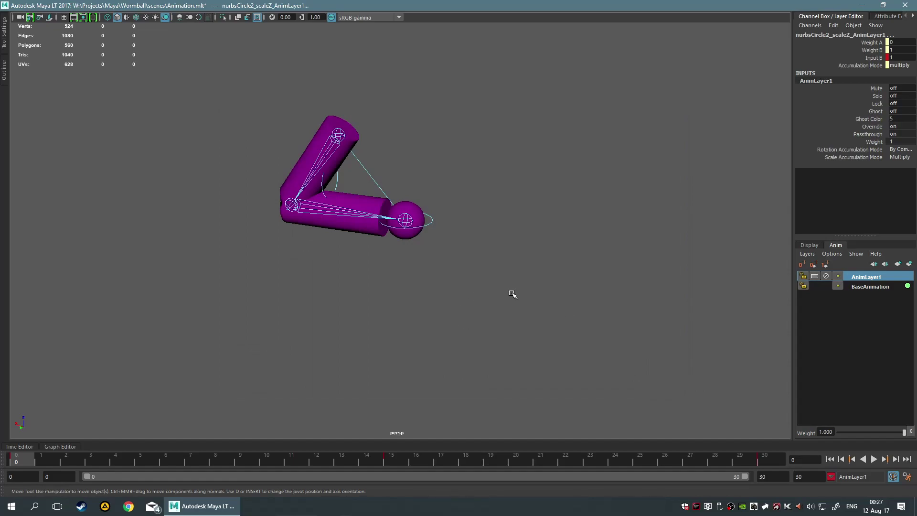
Move nurbsCircle2 along Y to about 6.39 at frame 15.
click(324, 189)
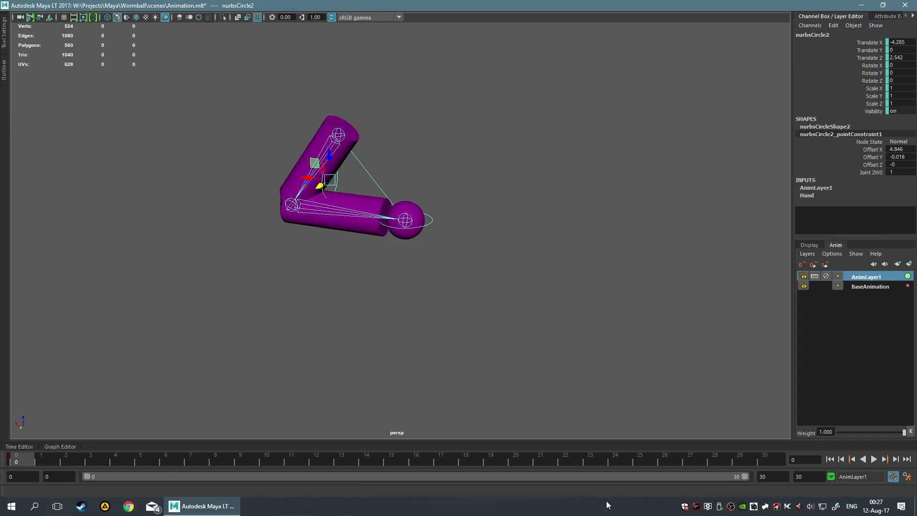
drag(21, 462, 391, 459)
drag(320, 195, 254, 210)
alt+drag(427, 273, 466, 289)
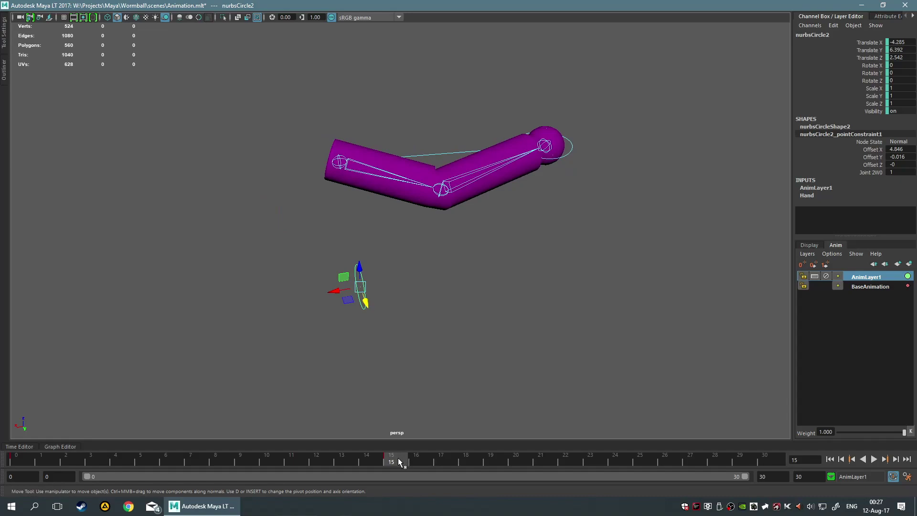
Set nurbsCircle2's Translate Y to 0 at frame 30 and deselect the control.
drag(398, 459, 785, 461)
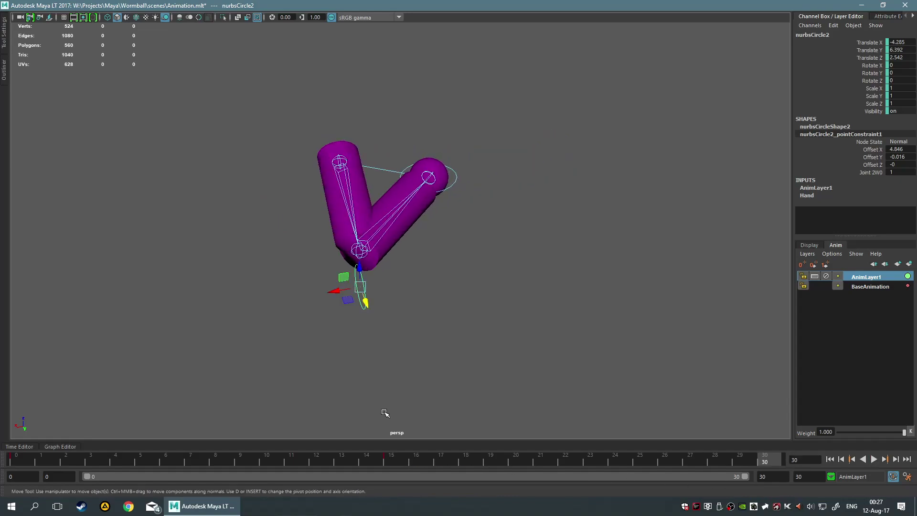
mouse_move(906, 43)
mouse_down()
mouse_move(907, 58)
mouse_move(903, 36)
mouse_up()
click(901, 42)
text(0)
key(Return)
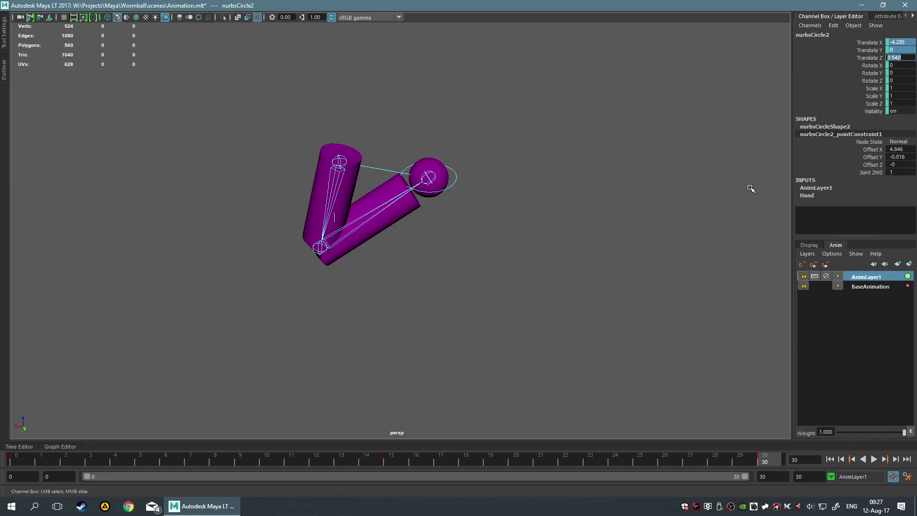
click(601, 245)
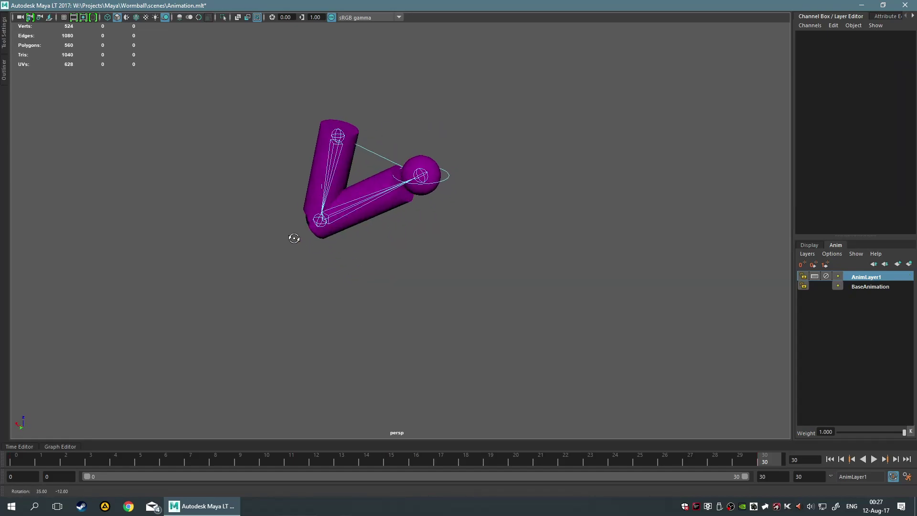
alt+drag(323, 209, 439, 239)
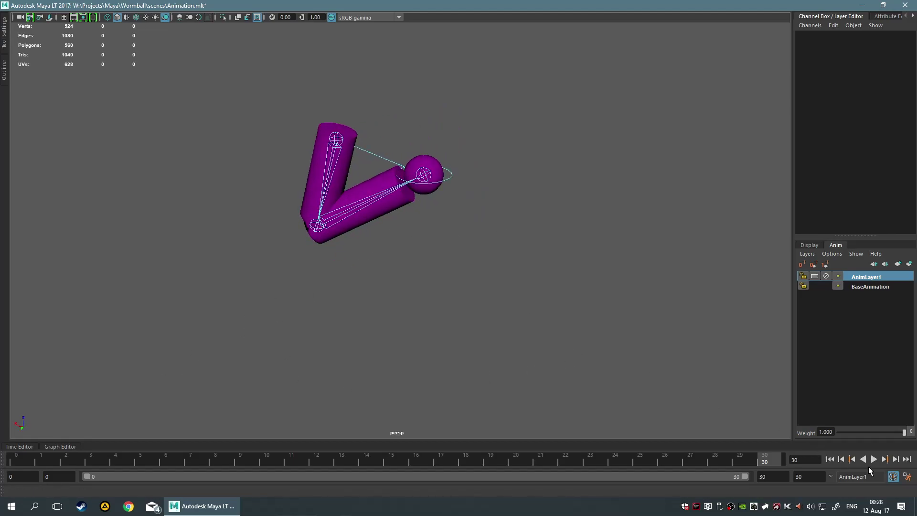
Play back the layered animation and examine the arm's motion from several sides.
click(873, 460)
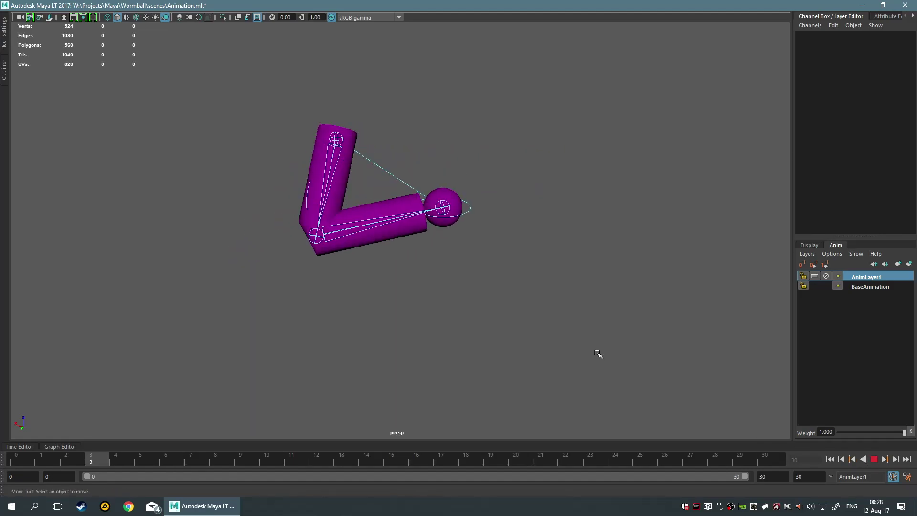
alt+drag(593, 266, 422, 314)
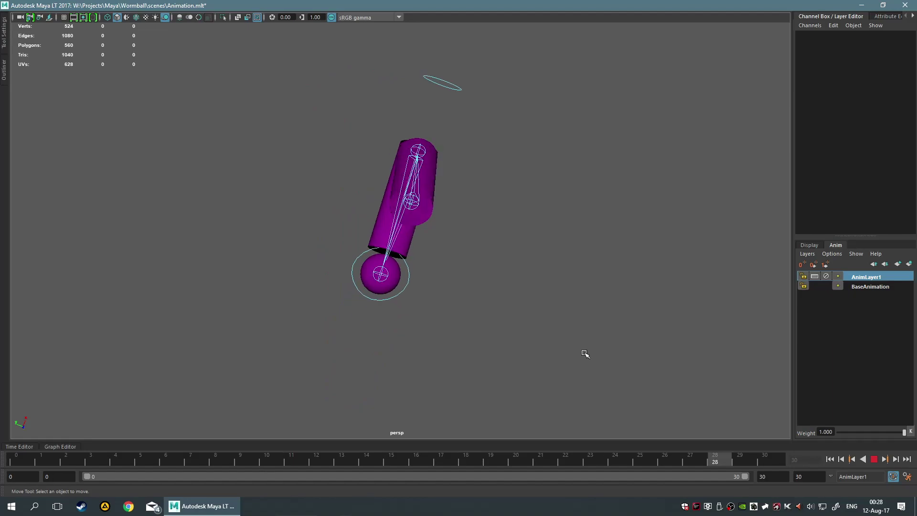
click(874, 458)
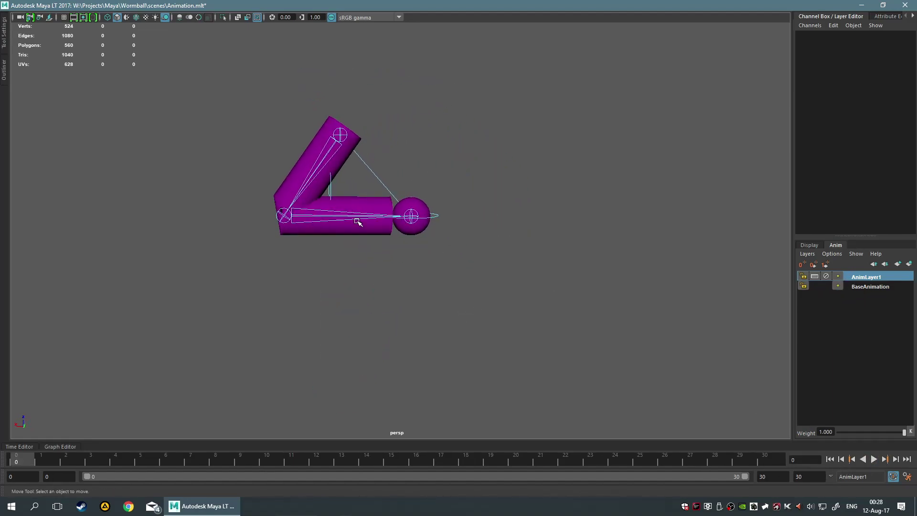
Move the pole vector control nurbsCircle2 along X to the far side of the elbow at frame 0.
click(330, 187)
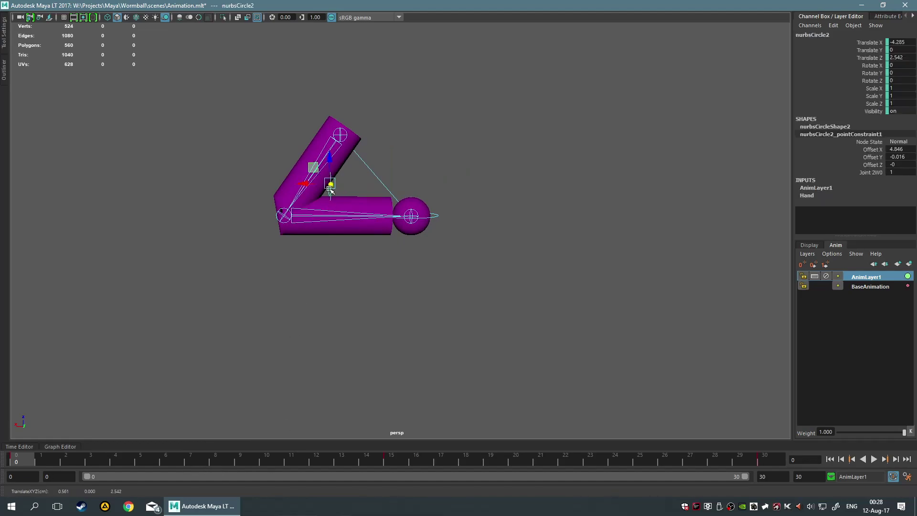
key(alt+v)
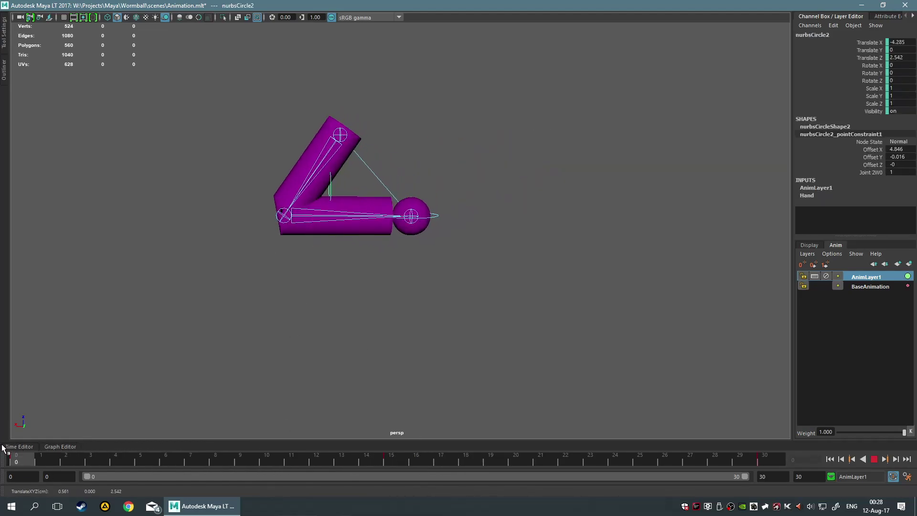
drag(1, 448, 1, 447)
drag(300, 184, 274, 186)
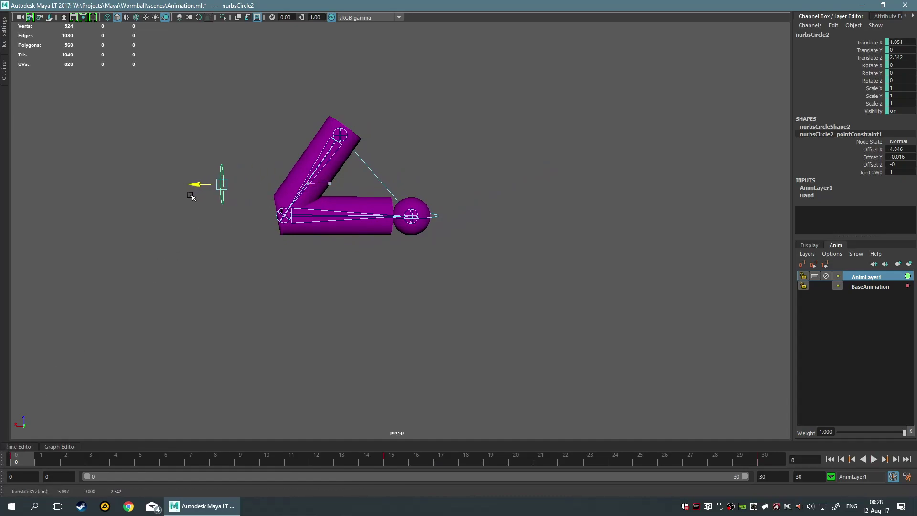
Move nurbsCircle2 to about Translate Y 18.85 and Translate Z 4.91 at frame 15.
drag(19, 451, 403, 446)
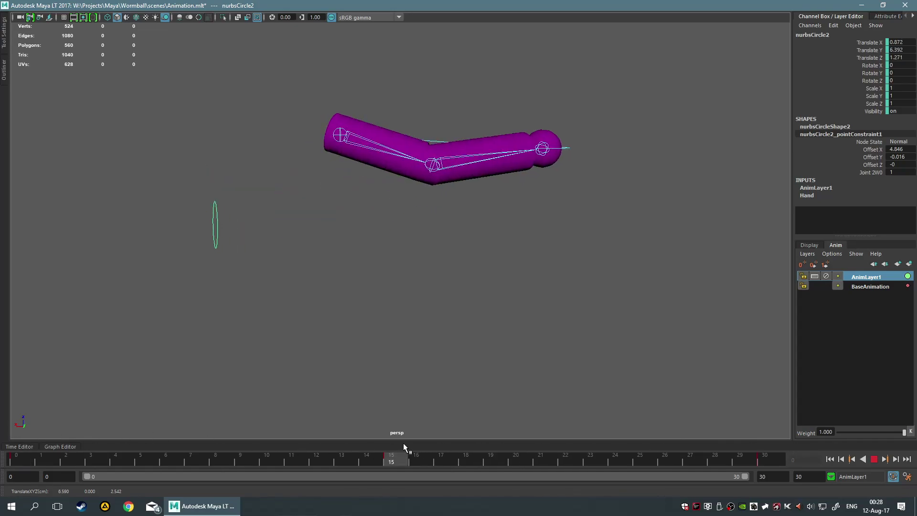
alt+drag(384, 377, 560, 311)
drag(615, 287, 466, 331)
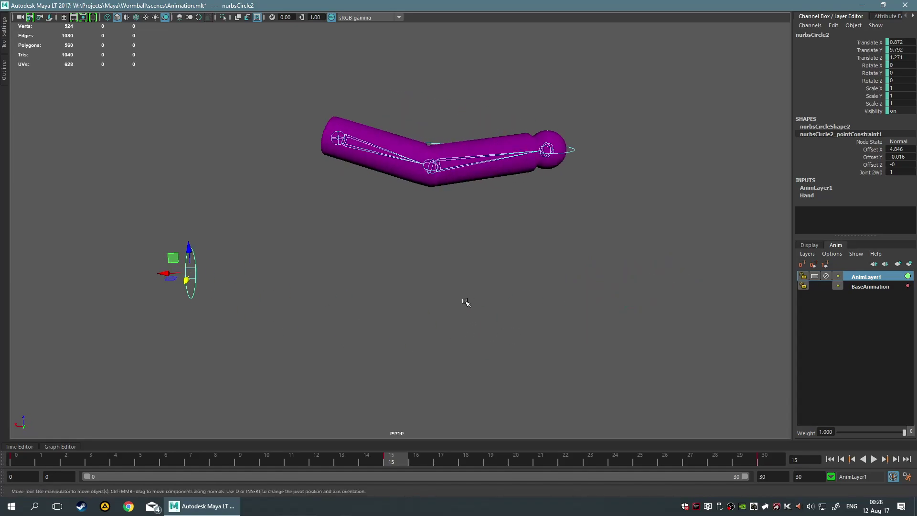
alt+drag(571, 237, 556, 288)
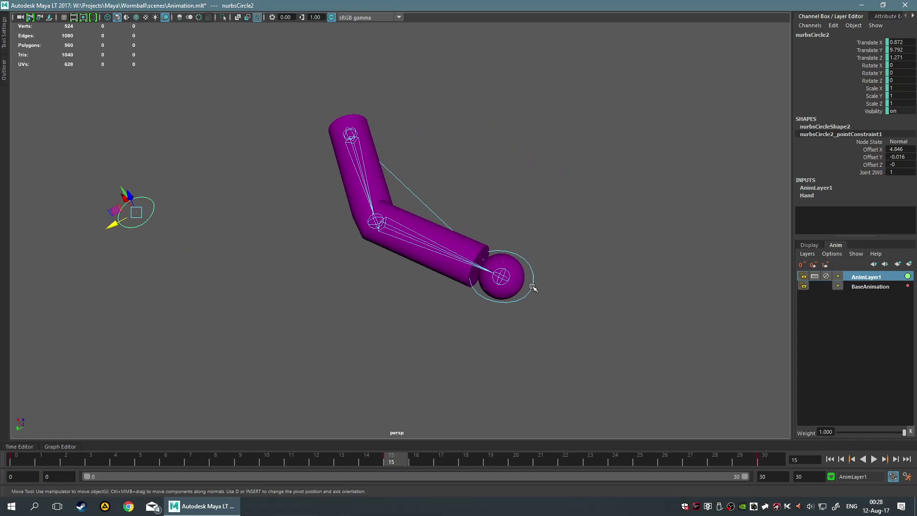
click(532, 287)
alt+drag(557, 327, 461, 256)
drag(154, 102, 630, 206)
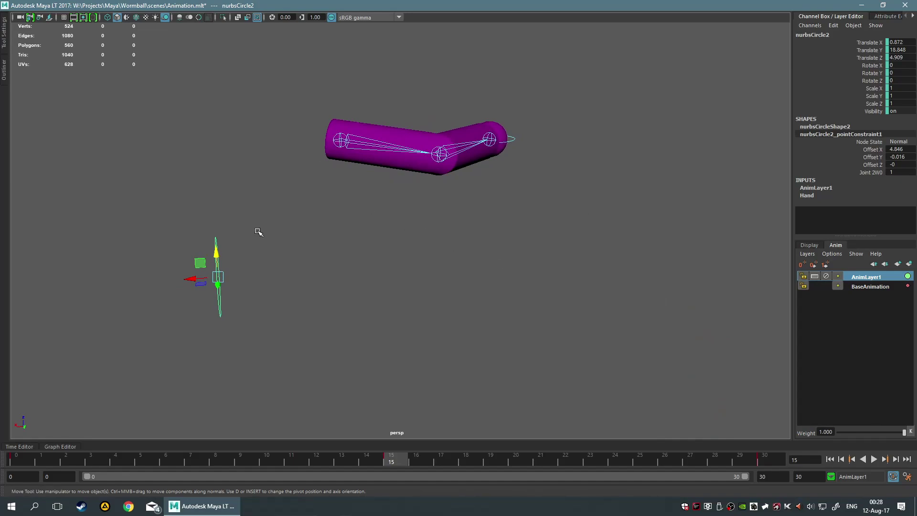
Examine the frame 15 pose from all around the arm and play back the animation.
alt+drag(344, 299, 376, 323)
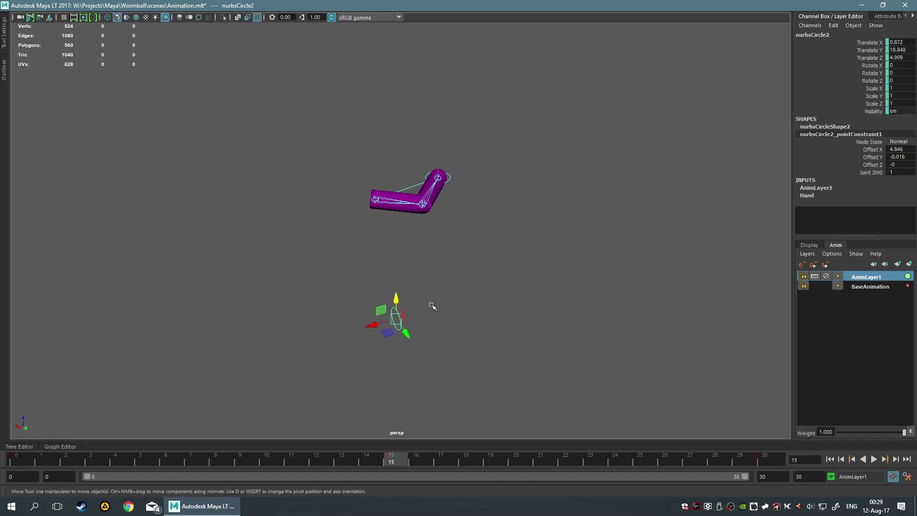
alt+drag(468, 209, 310, 244)
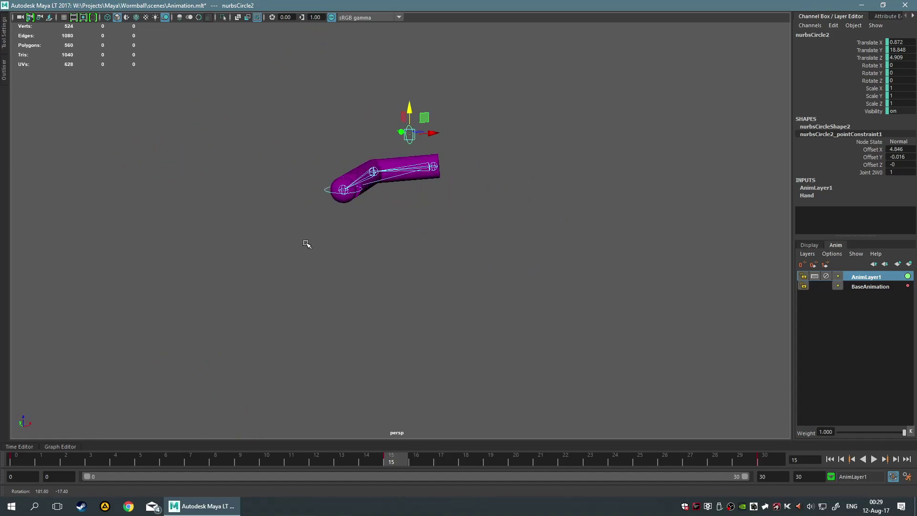
alt+drag(397, 241, 353, 134)
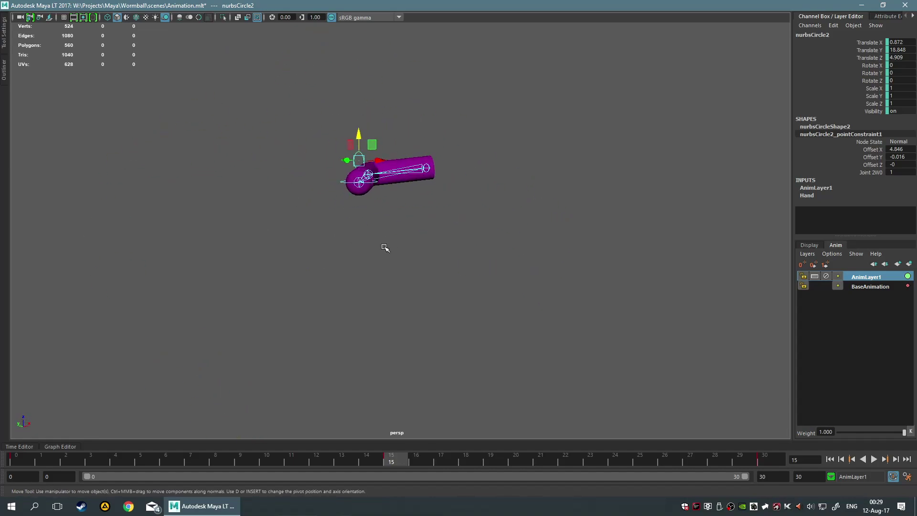
alt+drag(392, 244, 336, 79)
alt+drag(409, 215, 516, 375)
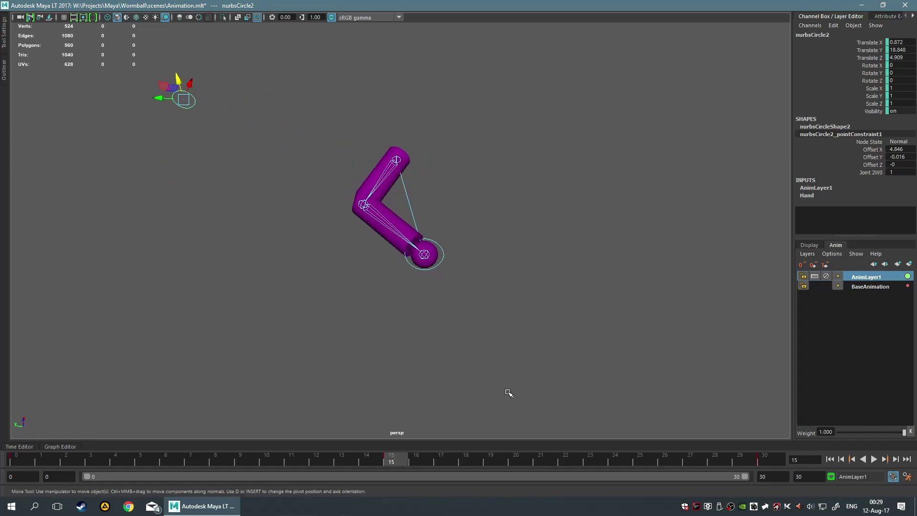
key(alt+v)
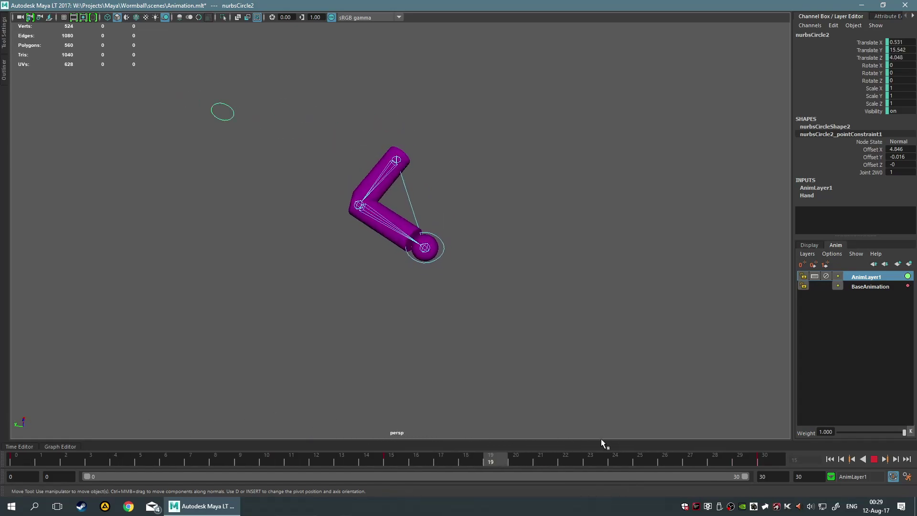
key(alt+v)
Move the hand control nurbsCircle1 in the XY plane to about X -3.89, Y -7.34 at frame 15 and check frame 0.
drag(763, 463, 401, 444)
click(442, 269)
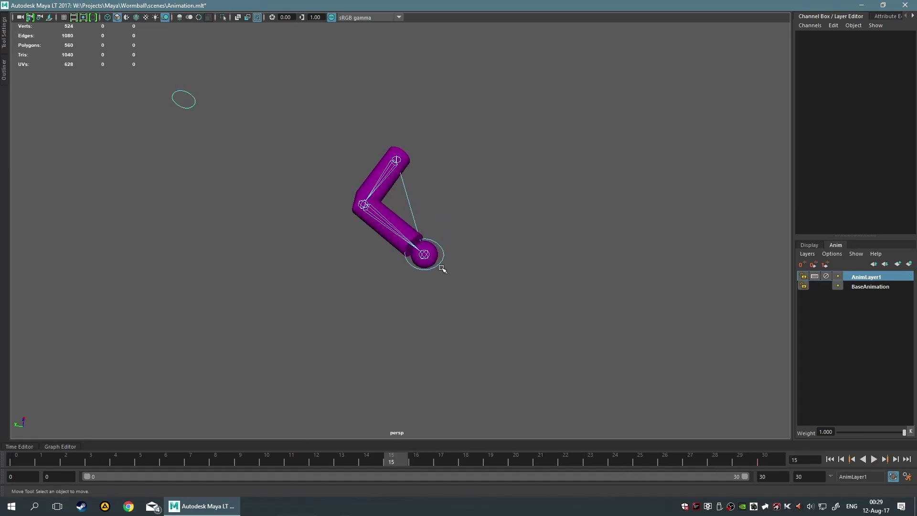
click(438, 266)
mouse_move(451, 281)
alt+mouse_down()
mouse_move(450, 303)
mouse_move(369, 266)
mouse_move(455, 274)
mouse_move(440, 273)
alt+mouse_up()
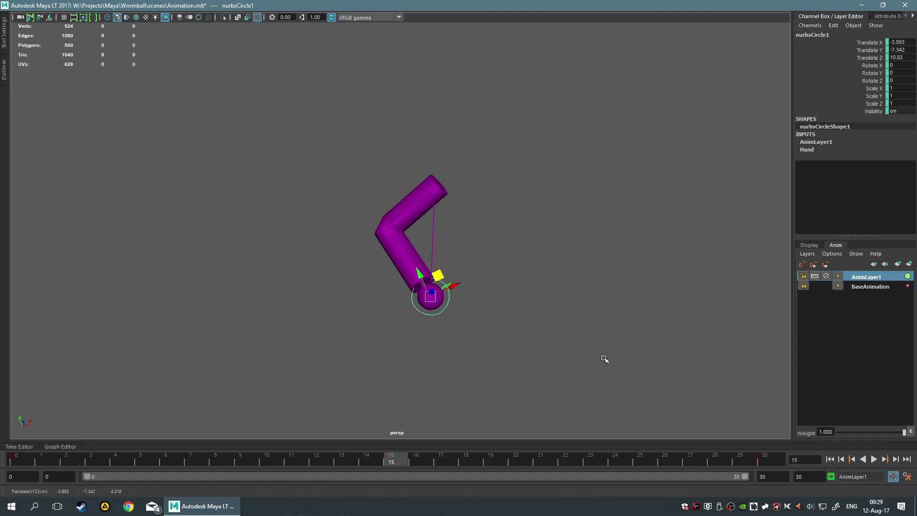
drag(393, 460, 2, 433)
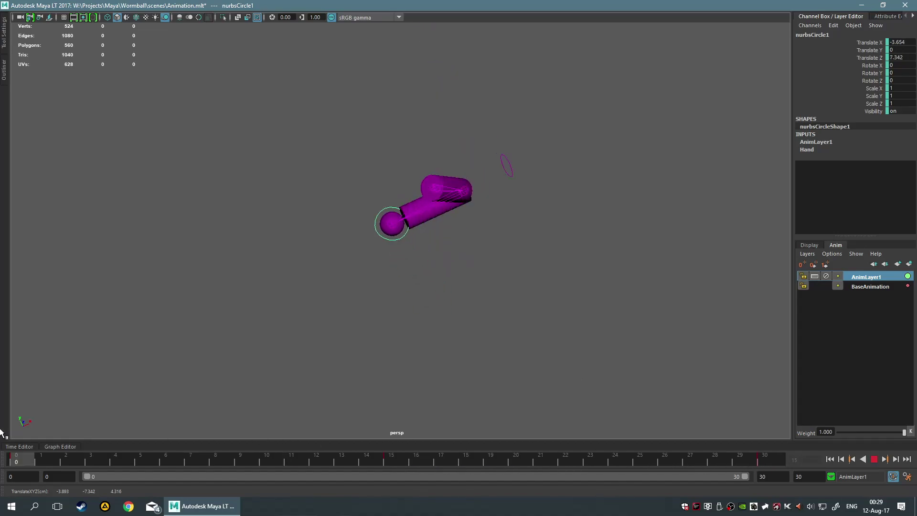
Move nurbsCircle1 to about Translate Y -3.32 and Translate Z 7.44 at frame 30.
drag(163, 459, 729, 469)
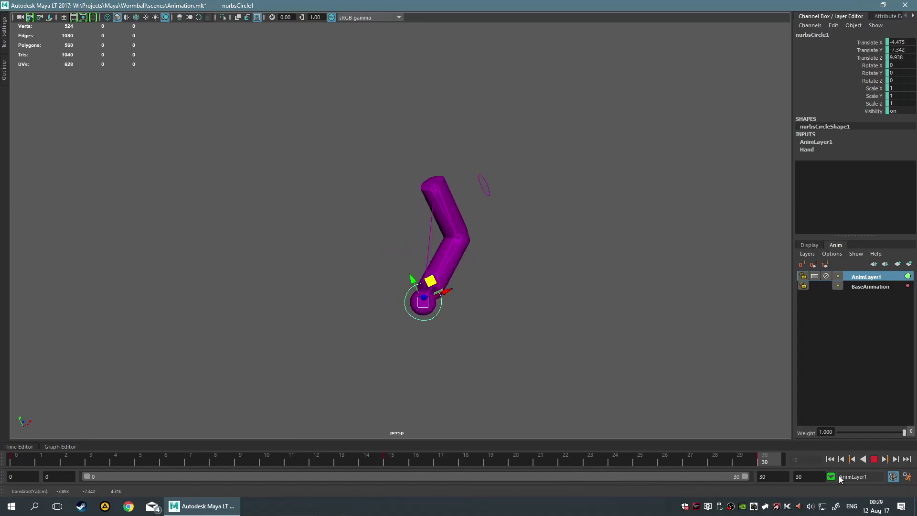
click(479, 261)
alt+drag(478, 260, 579, 257)
drag(467, 165, 417, 198)
key(ctrl+z)
alt+drag(536, 198, 420, 205)
alt+drag(349, 285, 363, 293)
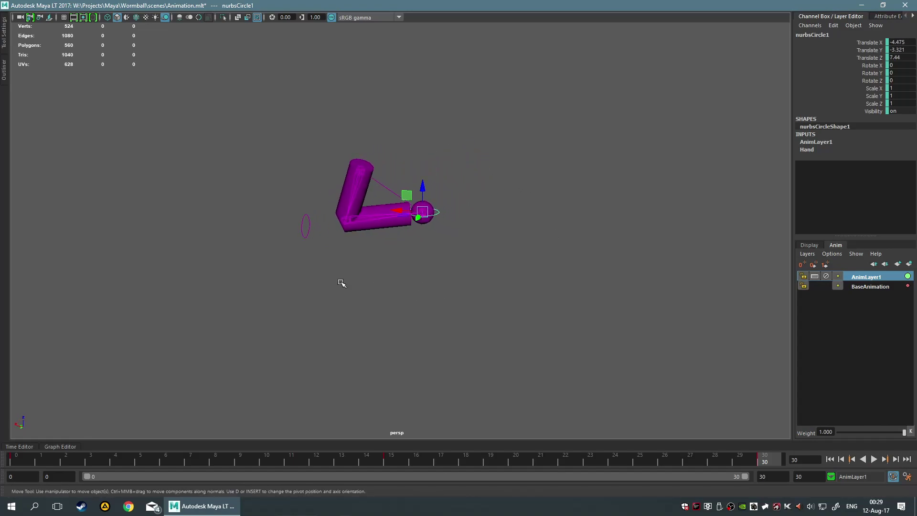
Try moving nurbsCircle2 along Y at frame 30, show the viewport grid and undo the move.
drag(298, 200, 298, 281)
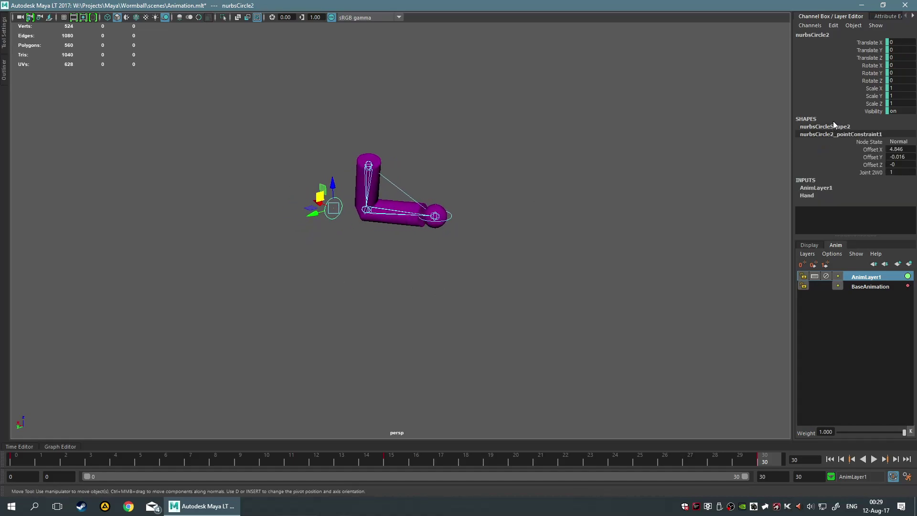
drag(313, 217, 286, 239)
alt+drag(467, 260, 447, 214)
click(64, 20)
key(ctrl+z)
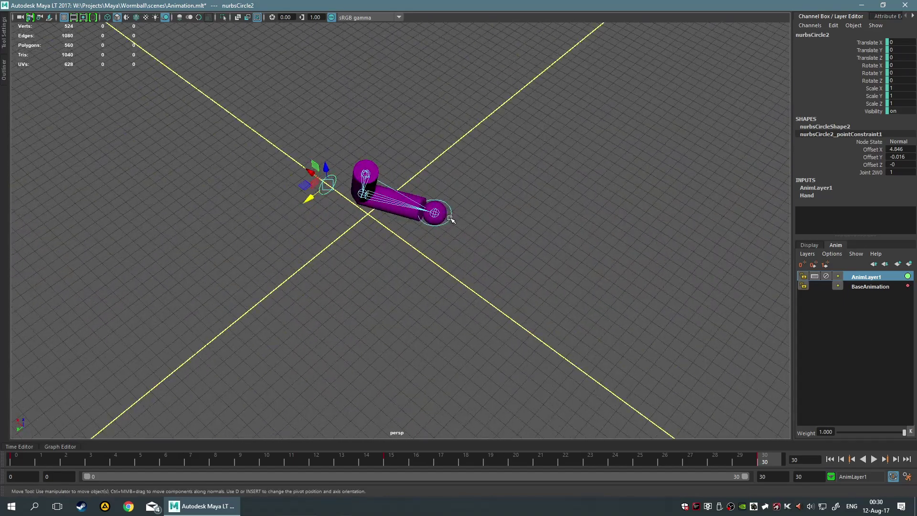
Move nurbsCircle1 in the XY plane to about X -5.95, Y -0.43 at frame 30 and play back the animation.
click(452, 215)
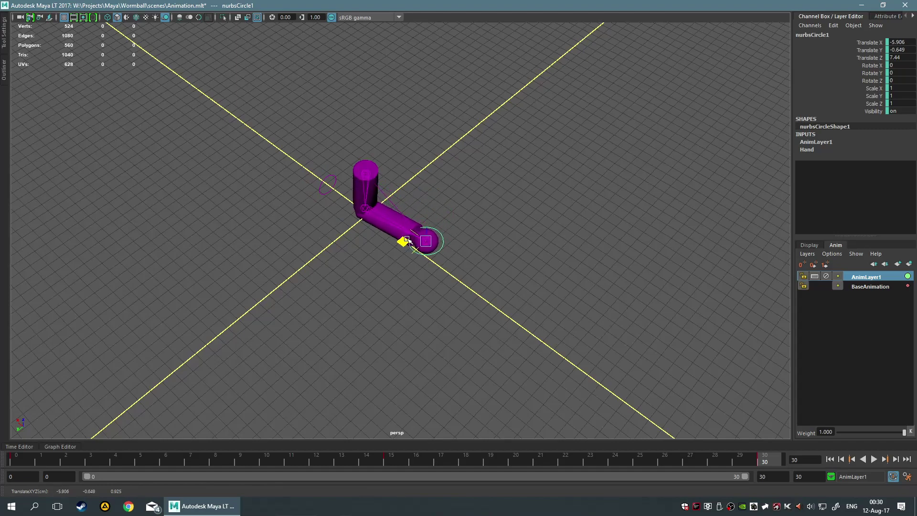
drag(407, 238, 405, 242)
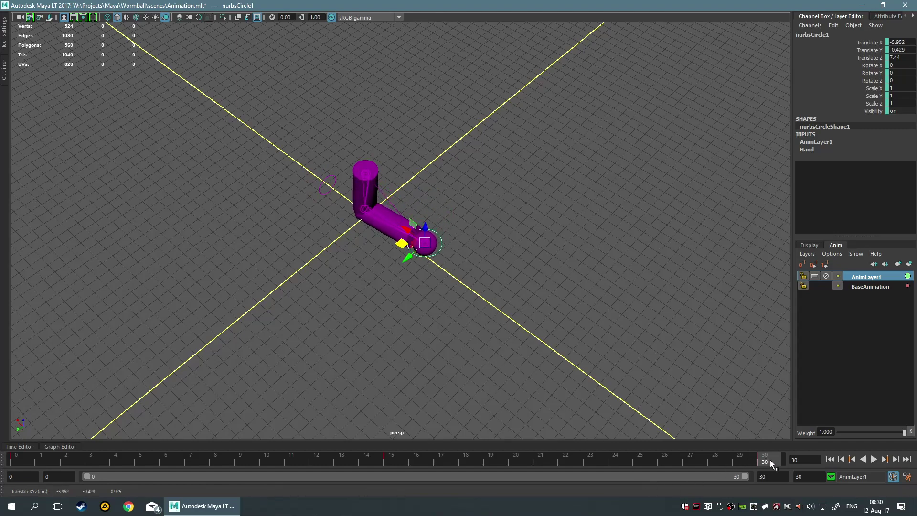
click(873, 458)
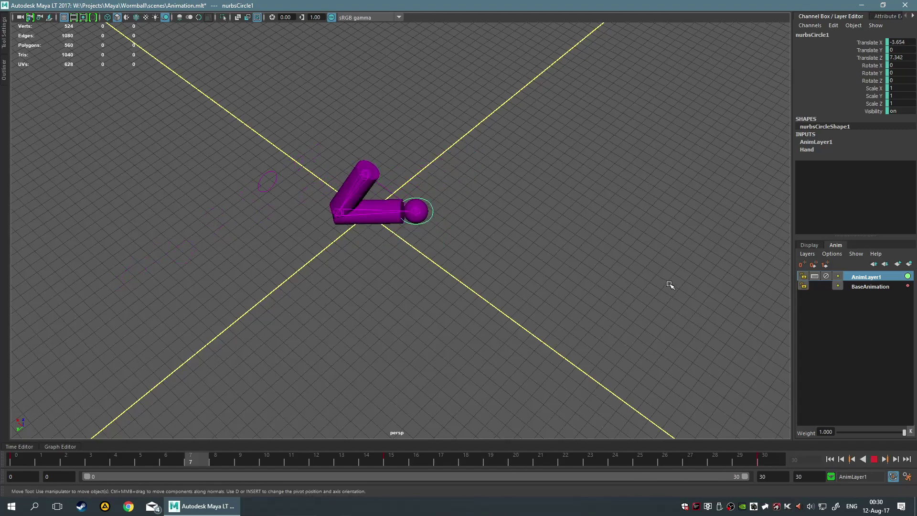
alt+drag(669, 284, 614, 219)
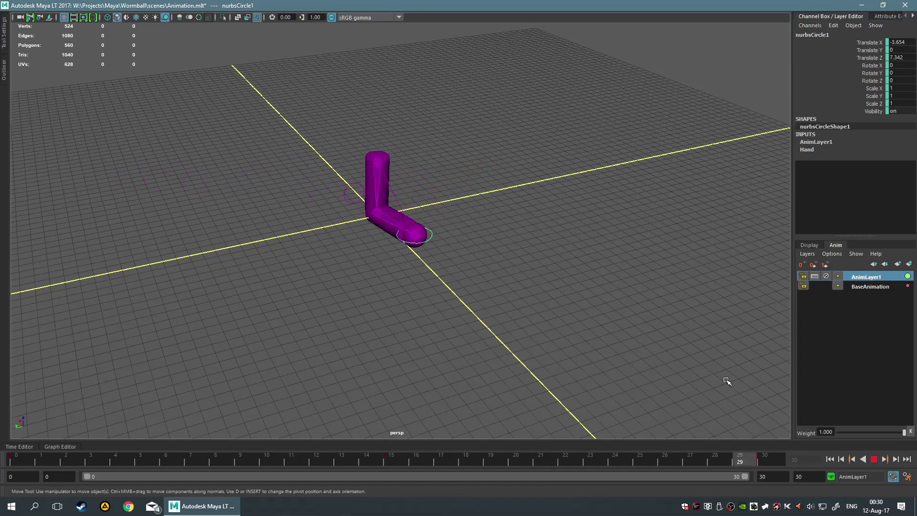
click(874, 459)
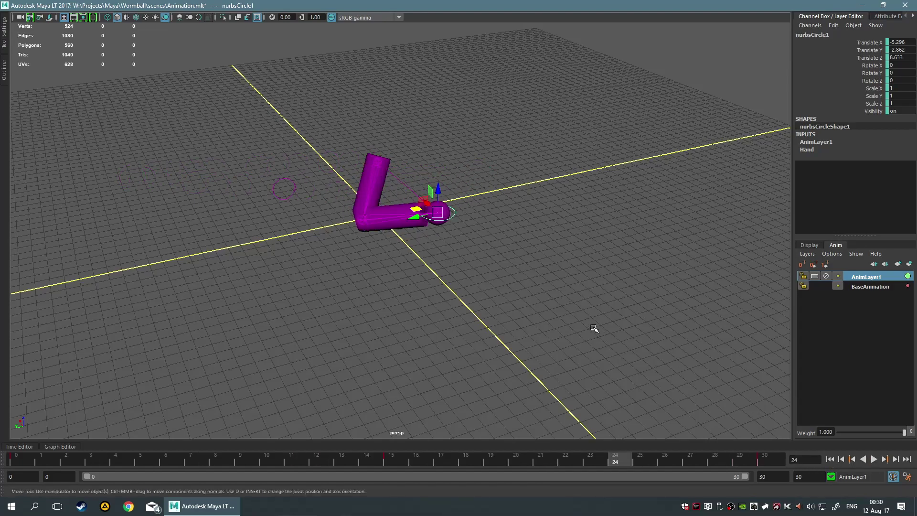
Deselect AnimLayer1 and mute it.
right_click(860, 277)
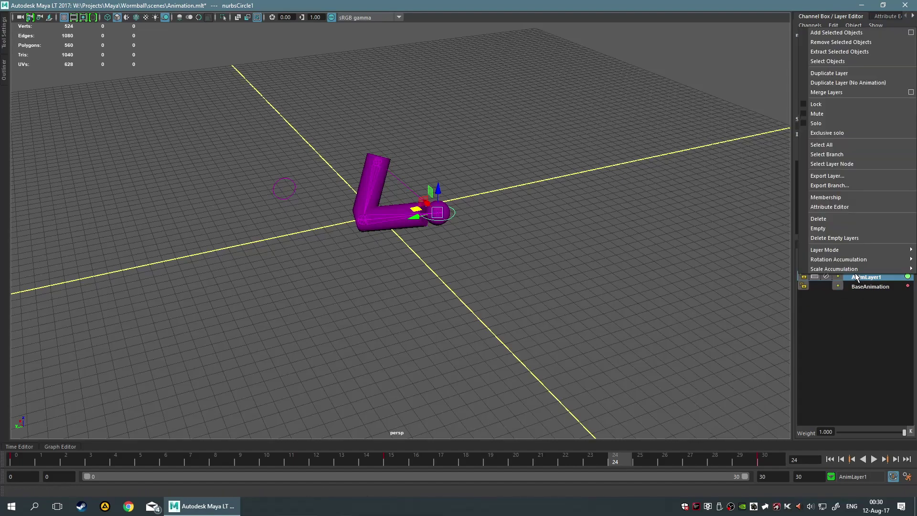
click(813, 335)
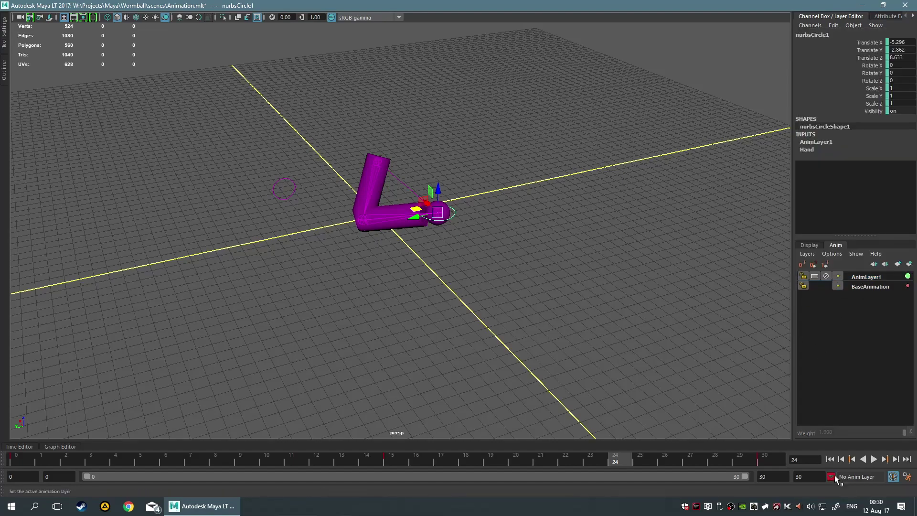
click(824, 276)
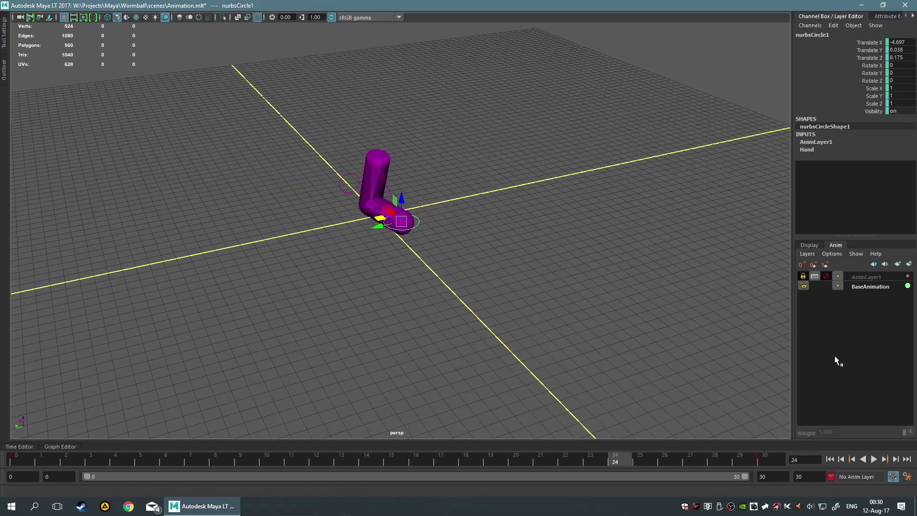
Play back the base animation alone and hide the viewport grid.
click(873, 459)
alt+drag(552, 260, 583, 256)
click(165, 17)
click(64, 17)
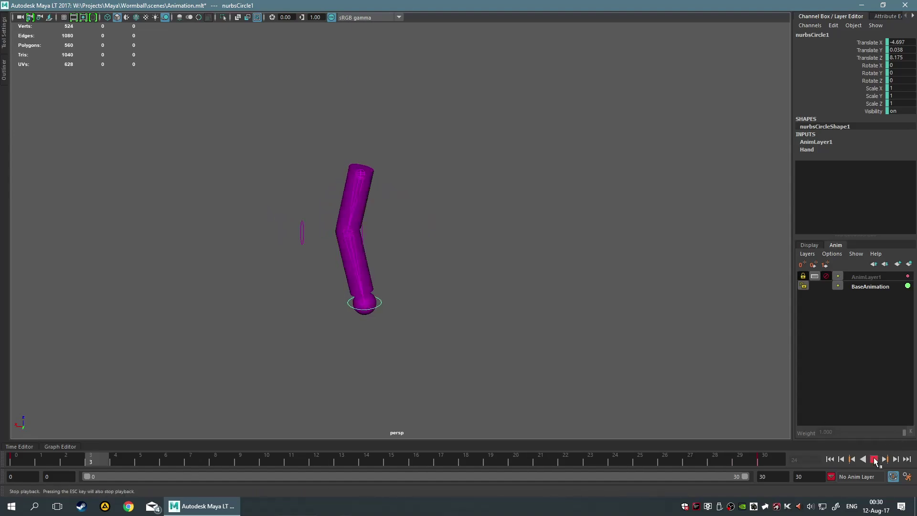
click(874, 459)
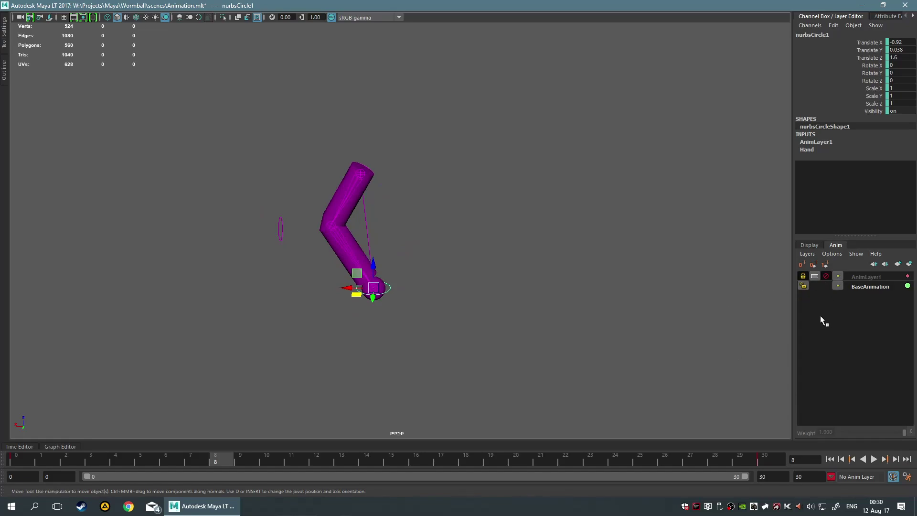
Make AnimLayer1 active again, unmute it and play back the layered animation.
click(859, 277)
click(825, 276)
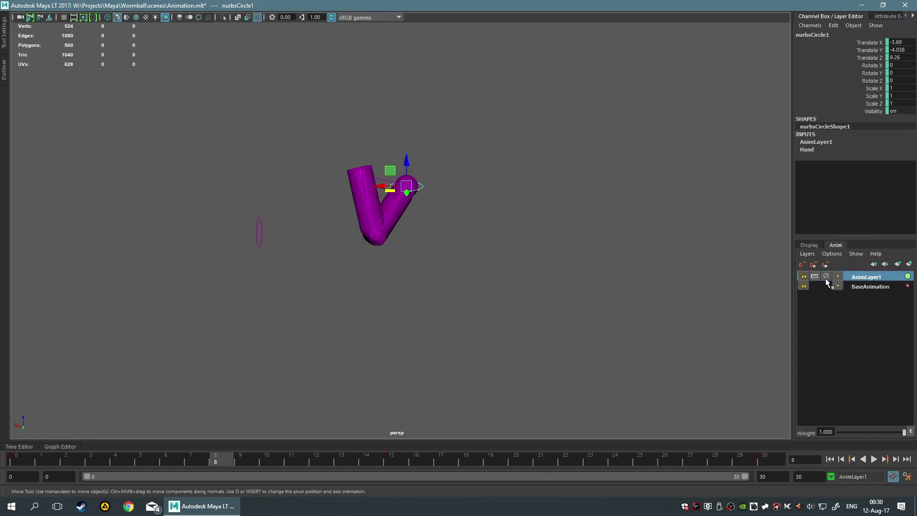
click(871, 459)
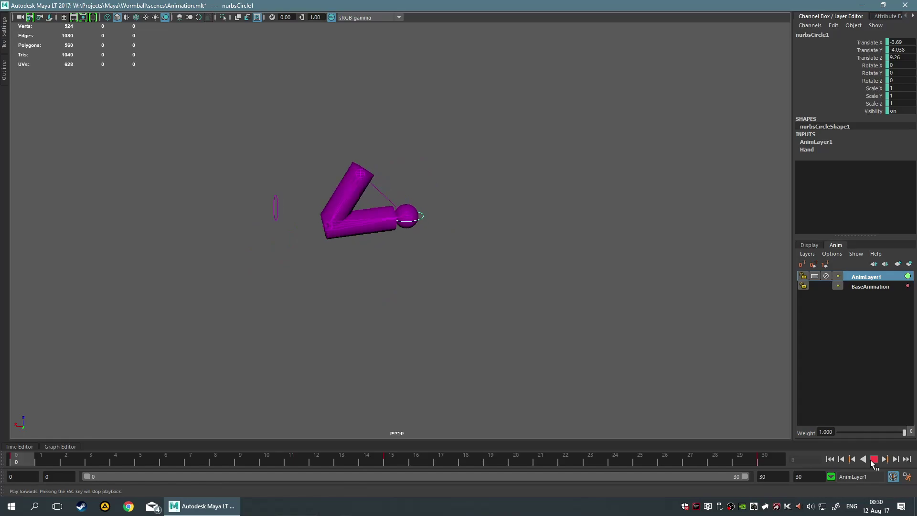
alt+drag(585, 288, 514, 281)
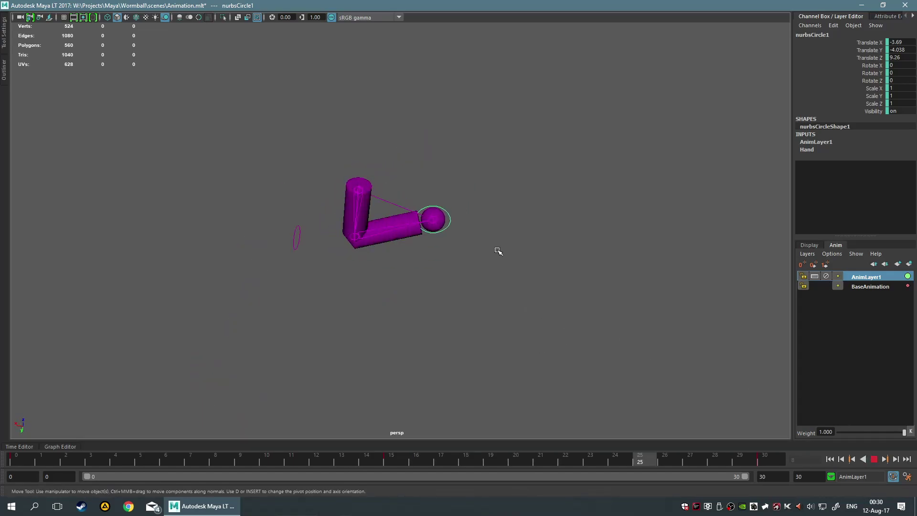
Move nurbsCircle1 in the XY plane to about X -8.16, Y -1.92 at frame 15, and play back through frame 30.
click(874, 459)
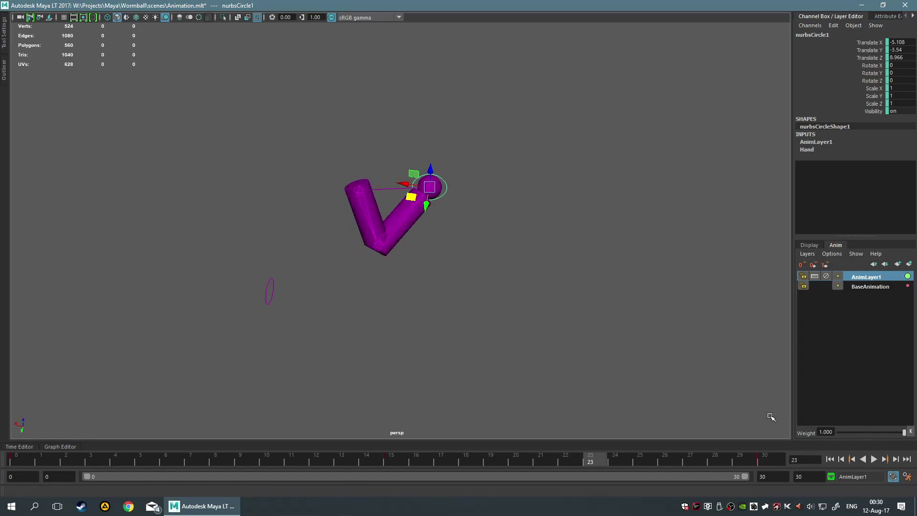
click(438, 461)
drag(438, 461, 400, 460)
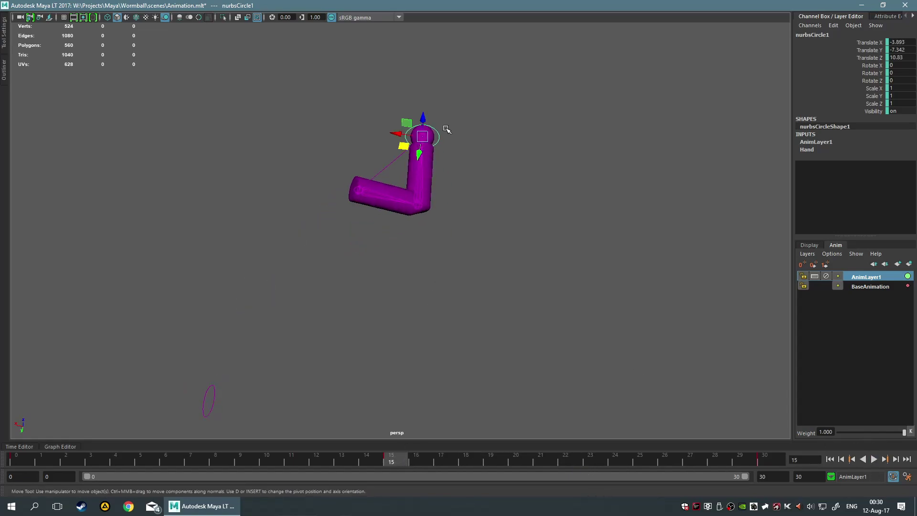
drag(403, 144, 447, 200)
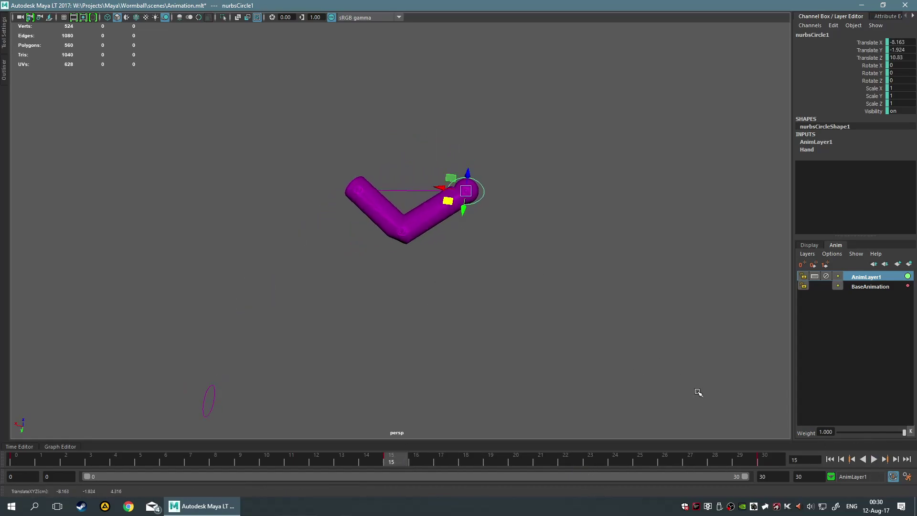
click(873, 458)
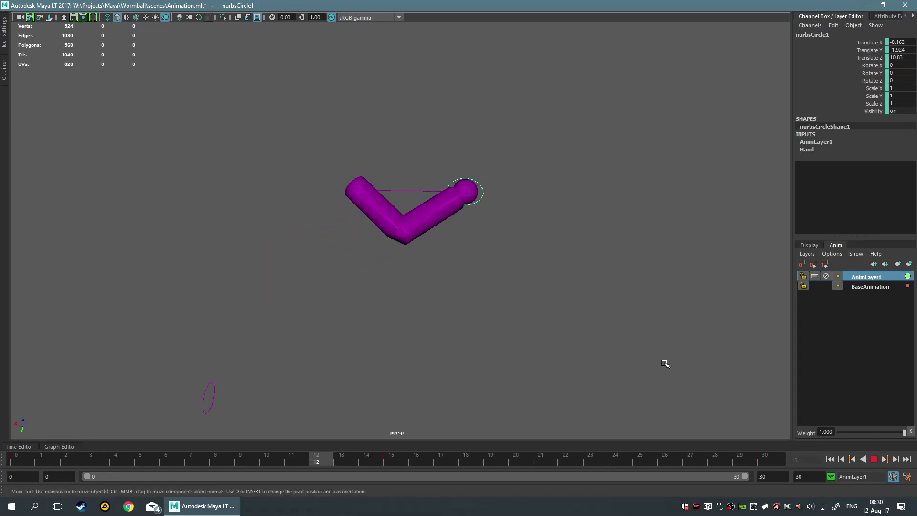
alt+drag(556, 358, 700, 375)
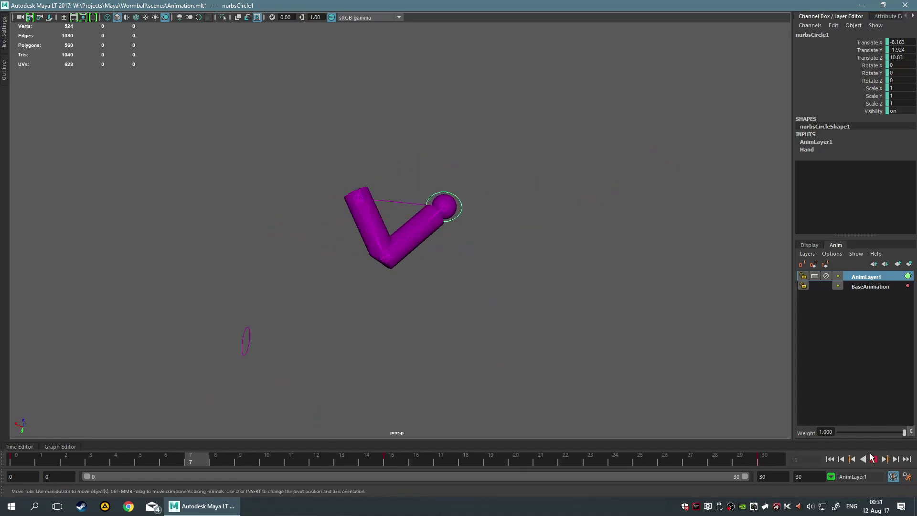
click(872, 460)
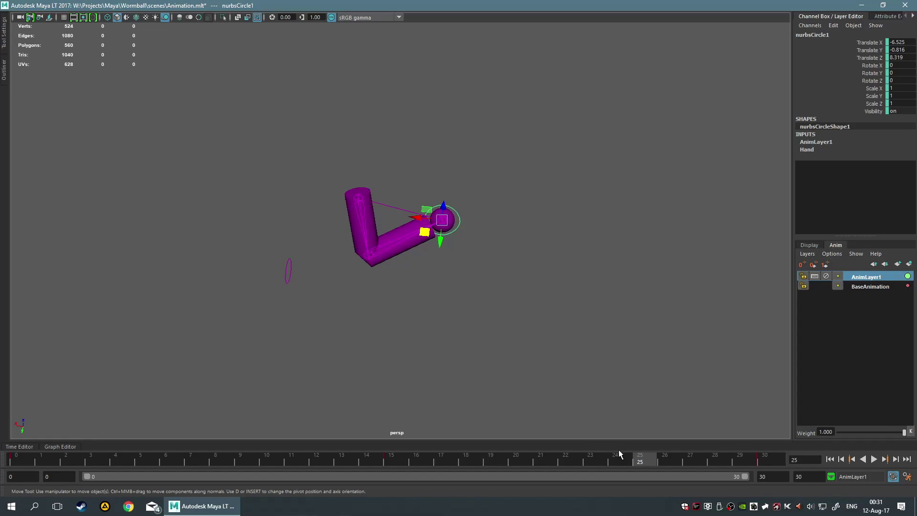
drag(715, 459, 764, 460)
Start exporting AnimLayer1, go up to the Wormball project folder and set the file type to FBX export.
right_click(865, 280)
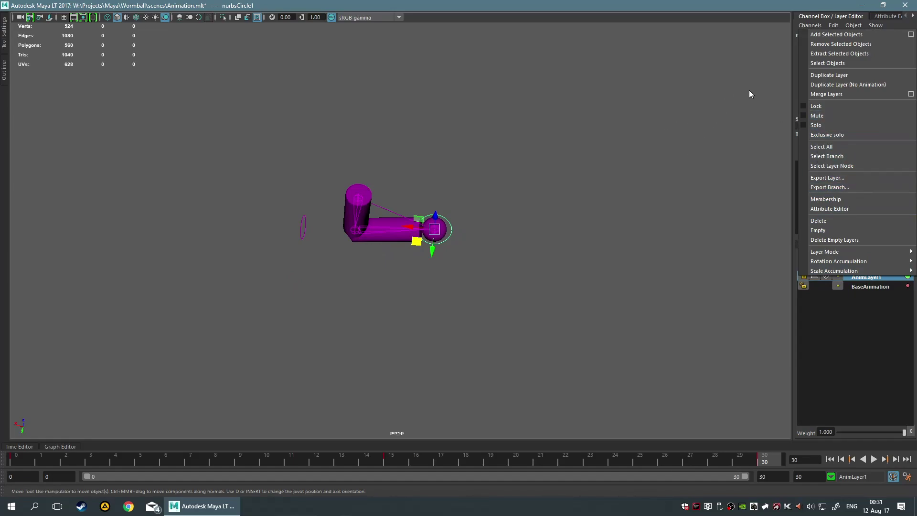
click(862, 181)
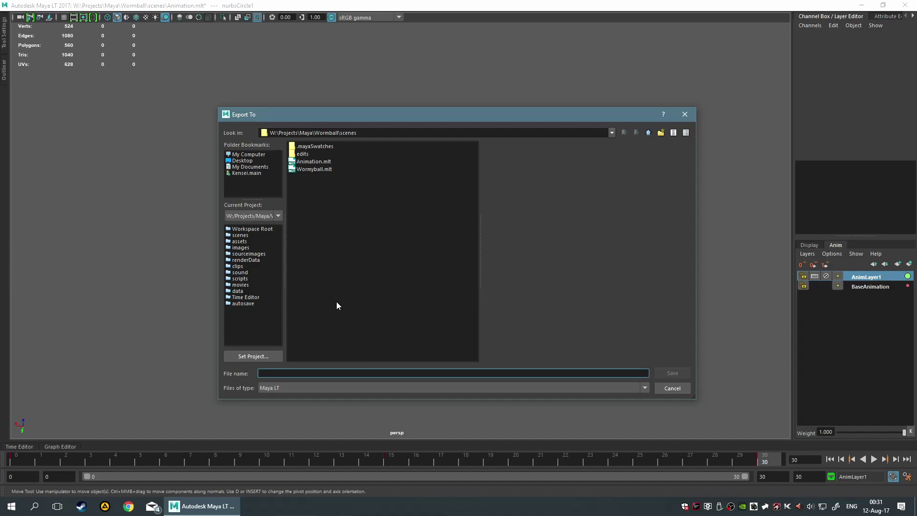
click(648, 133)
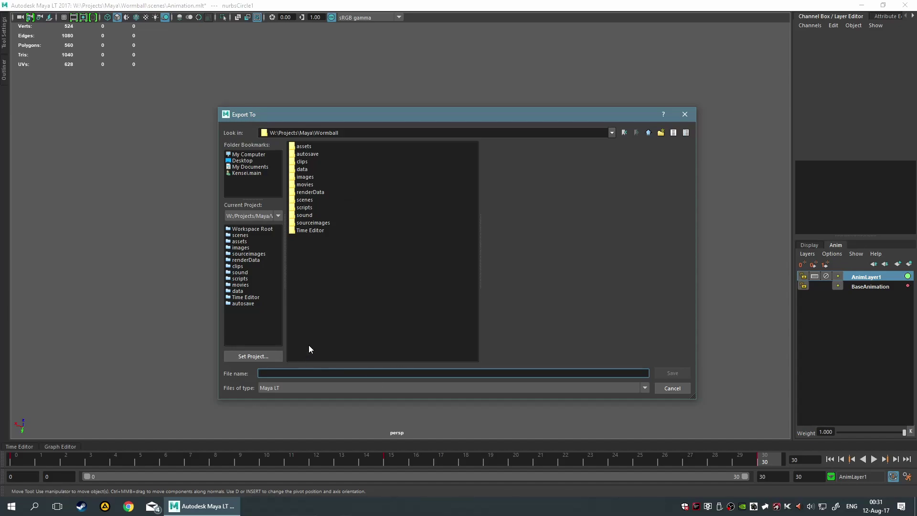
click(370, 388)
click(378, 314)
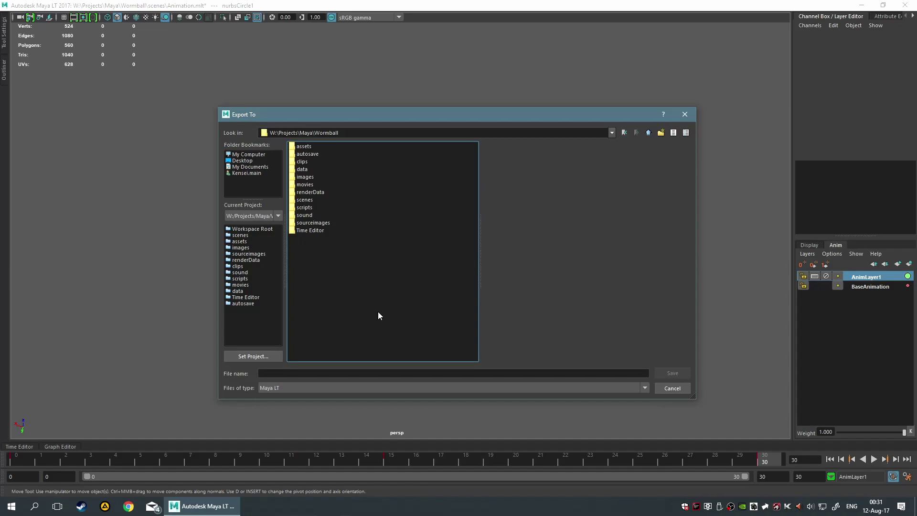
click(388, 387)
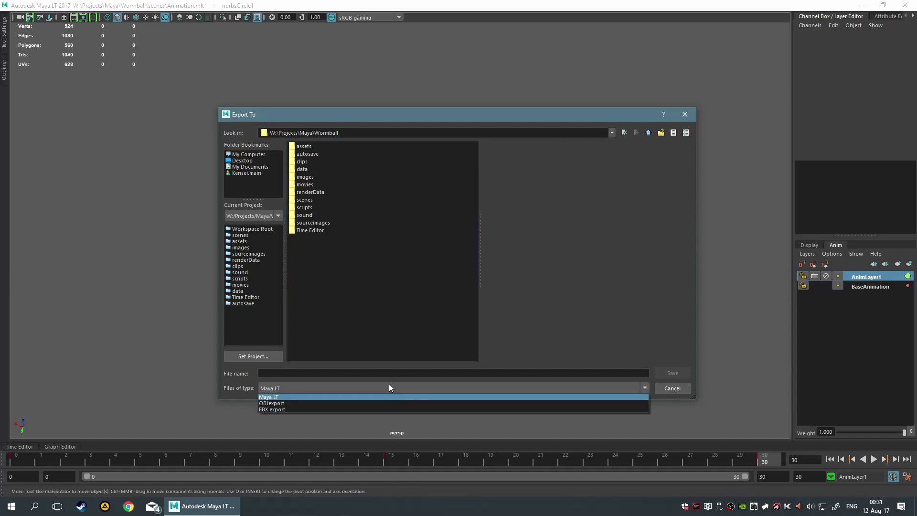
click(381, 413)
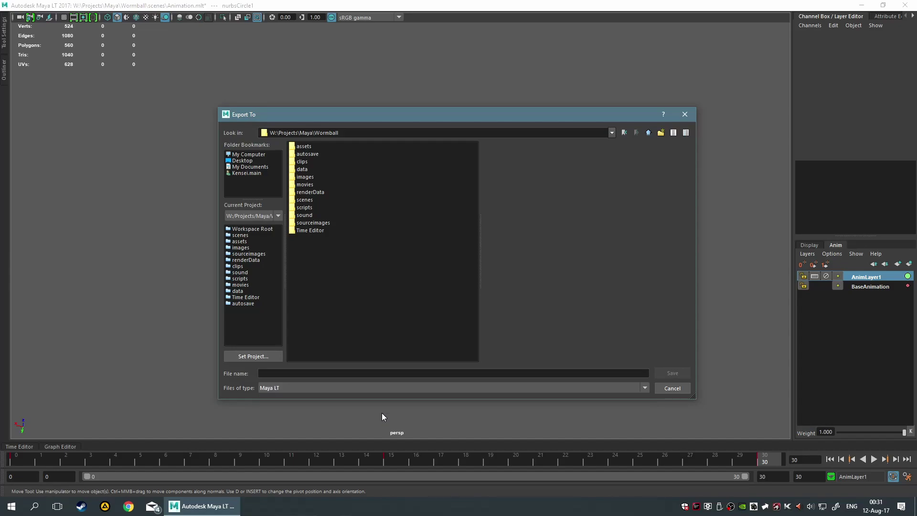
click(374, 388)
click(364, 412)
click(324, 388)
click(293, 409)
Name the export file Hook Punch and save it in the project's data folder.
click(304, 372)
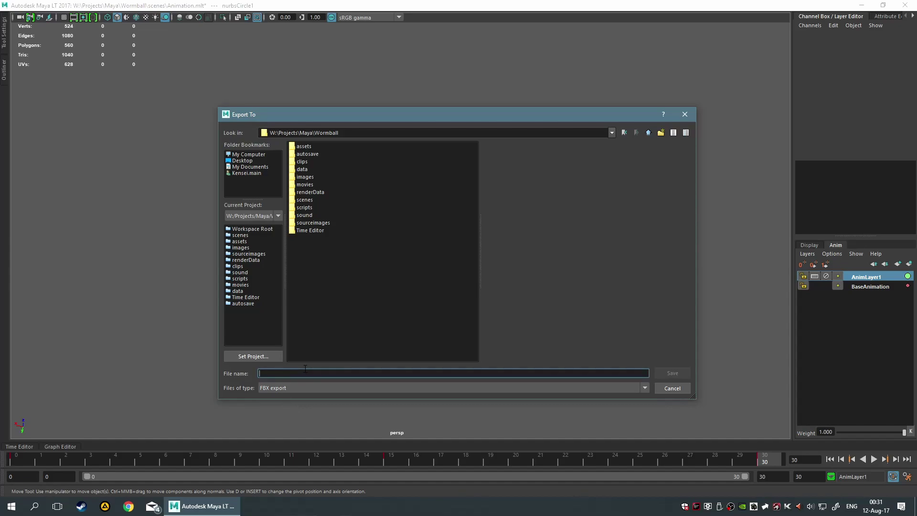
text(Hook Punch)
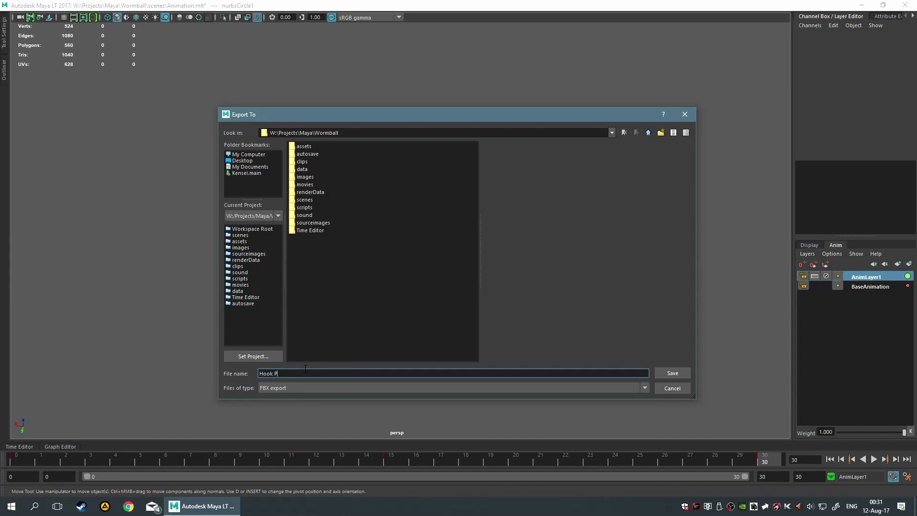
click(306, 326)
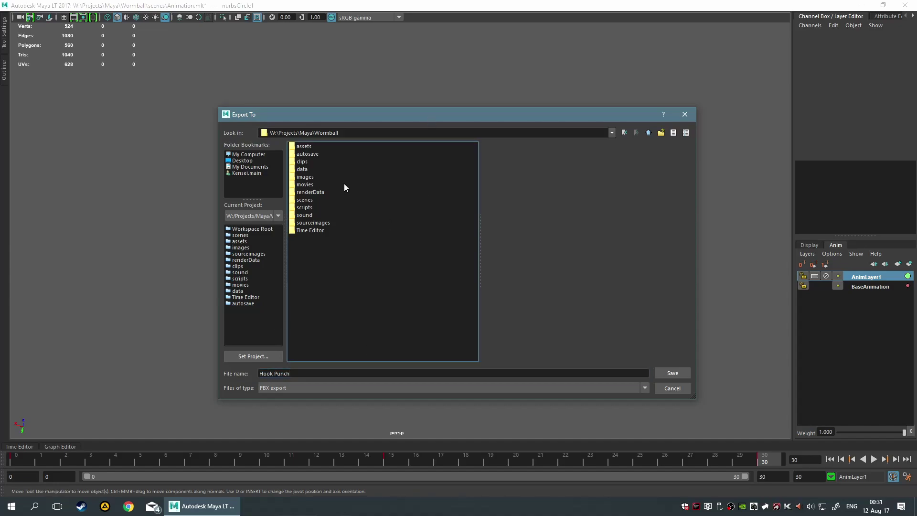
double_click(329, 168)
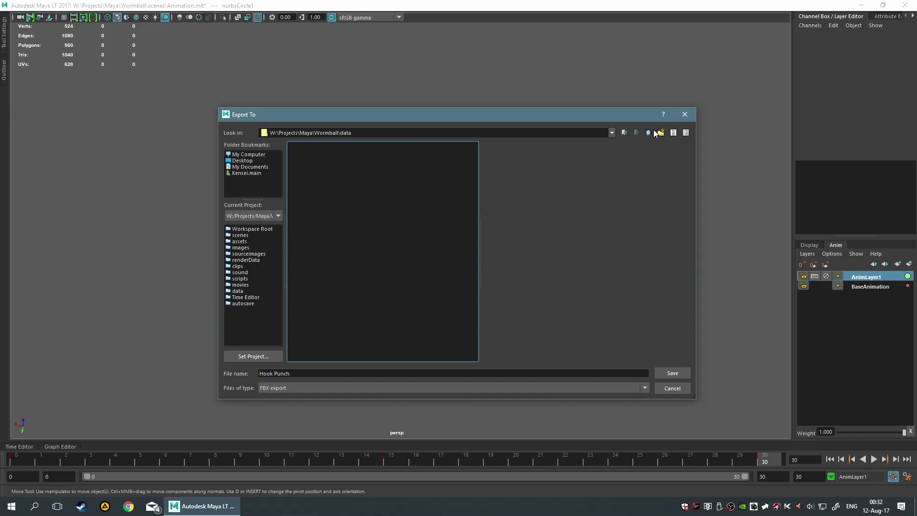
click(671, 372)
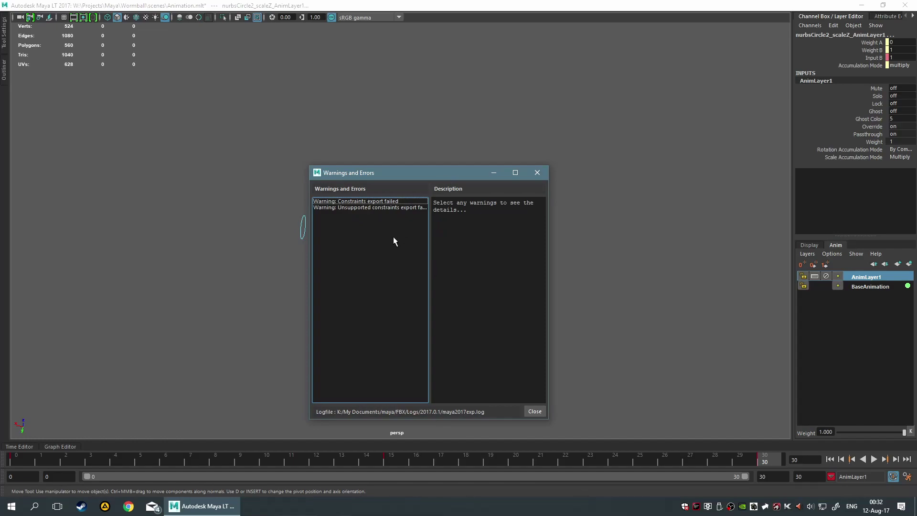
Read the description of the unsupported constraints export warning and close the report.
click(388, 208)
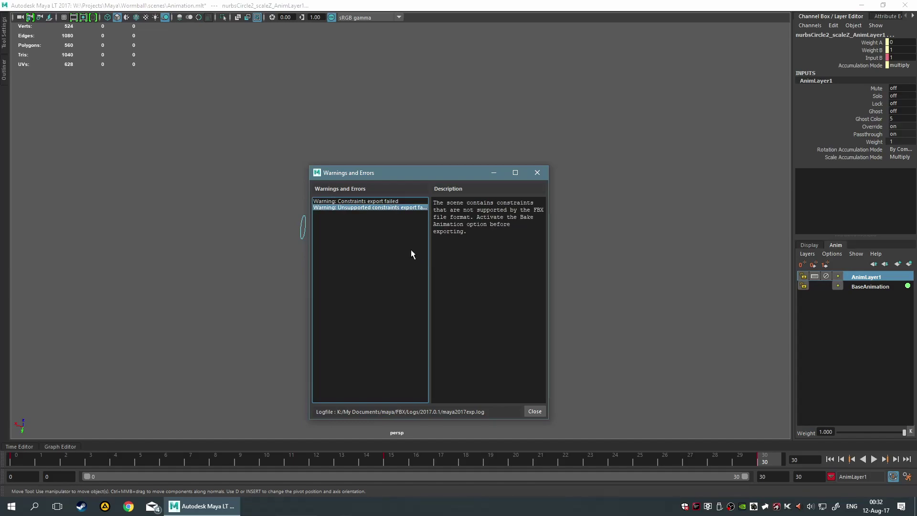
click(533, 411)
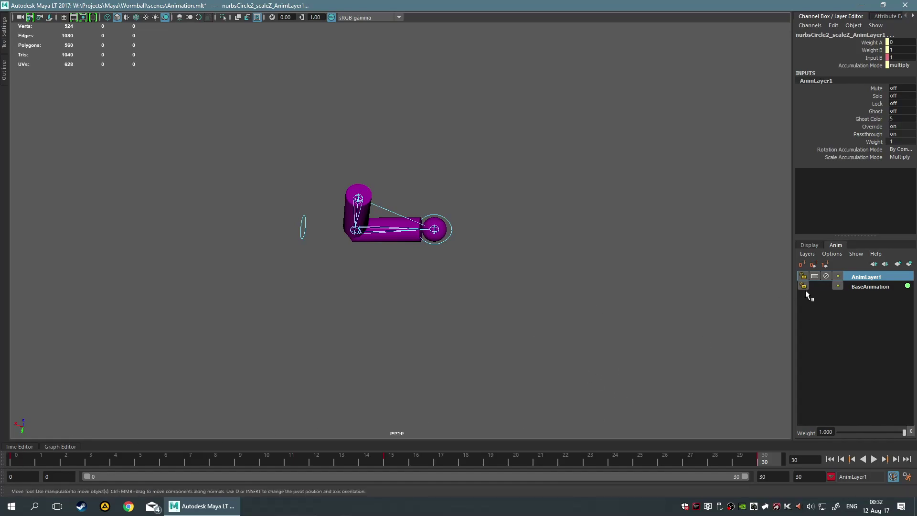
right_click(866, 280)
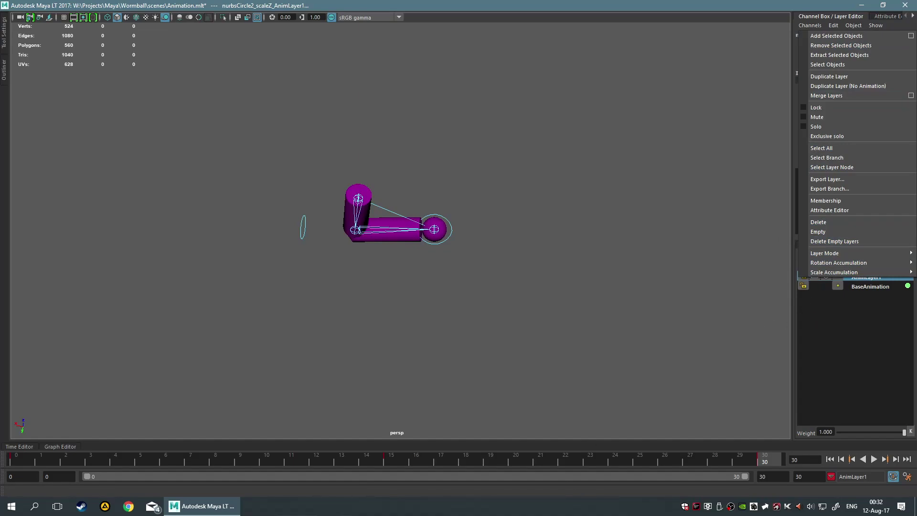
click(540, 492)
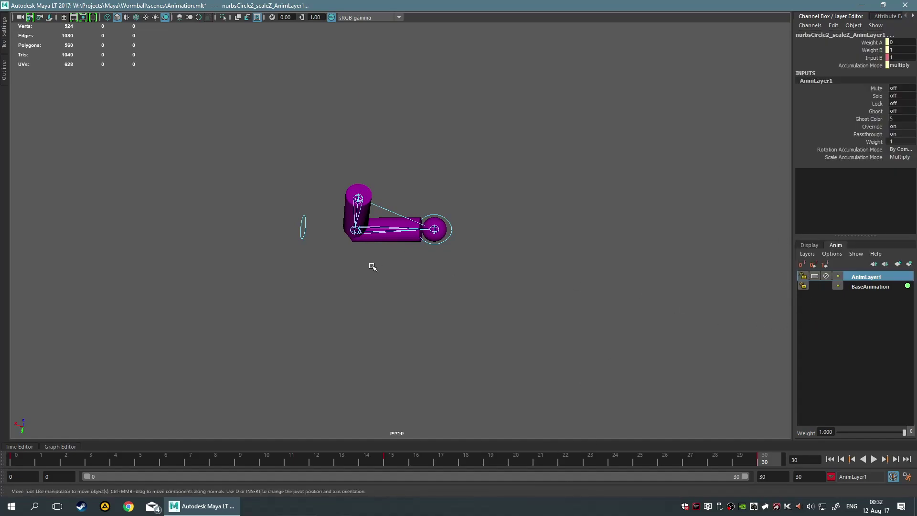